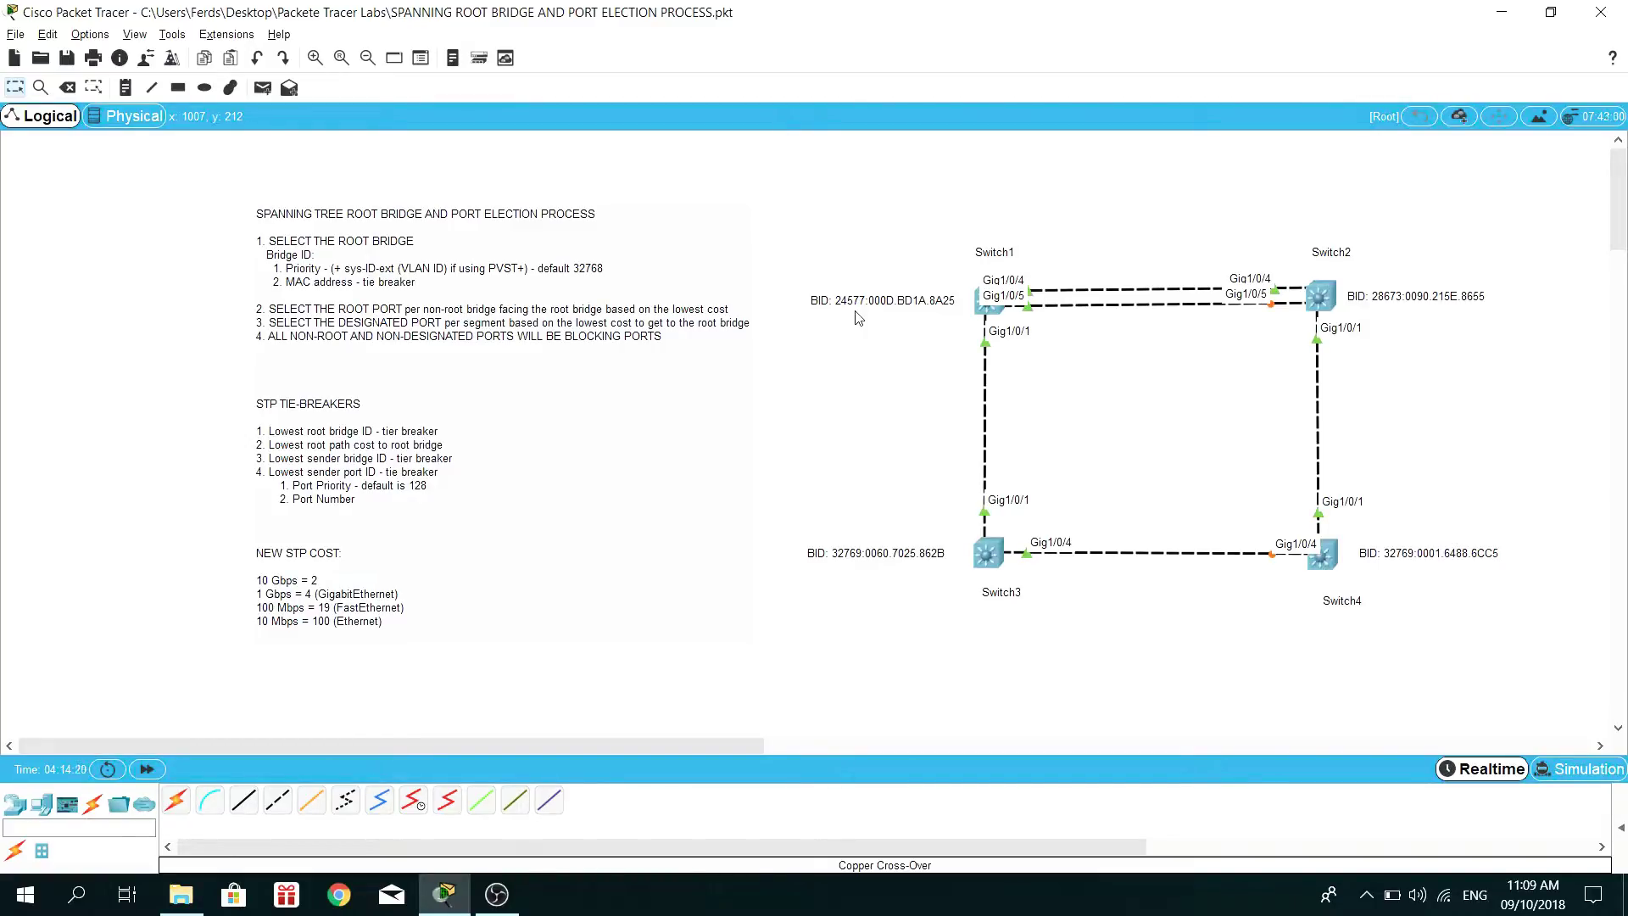
Step: Open Switch1's command line in a widened window and enter privileged EXEC mode
{"action": "left_click", "coordinate": [985, 300]}
{"action": "left_click_drag", "start_coordinate": [827, 182], "coordinate": [604, 170]}
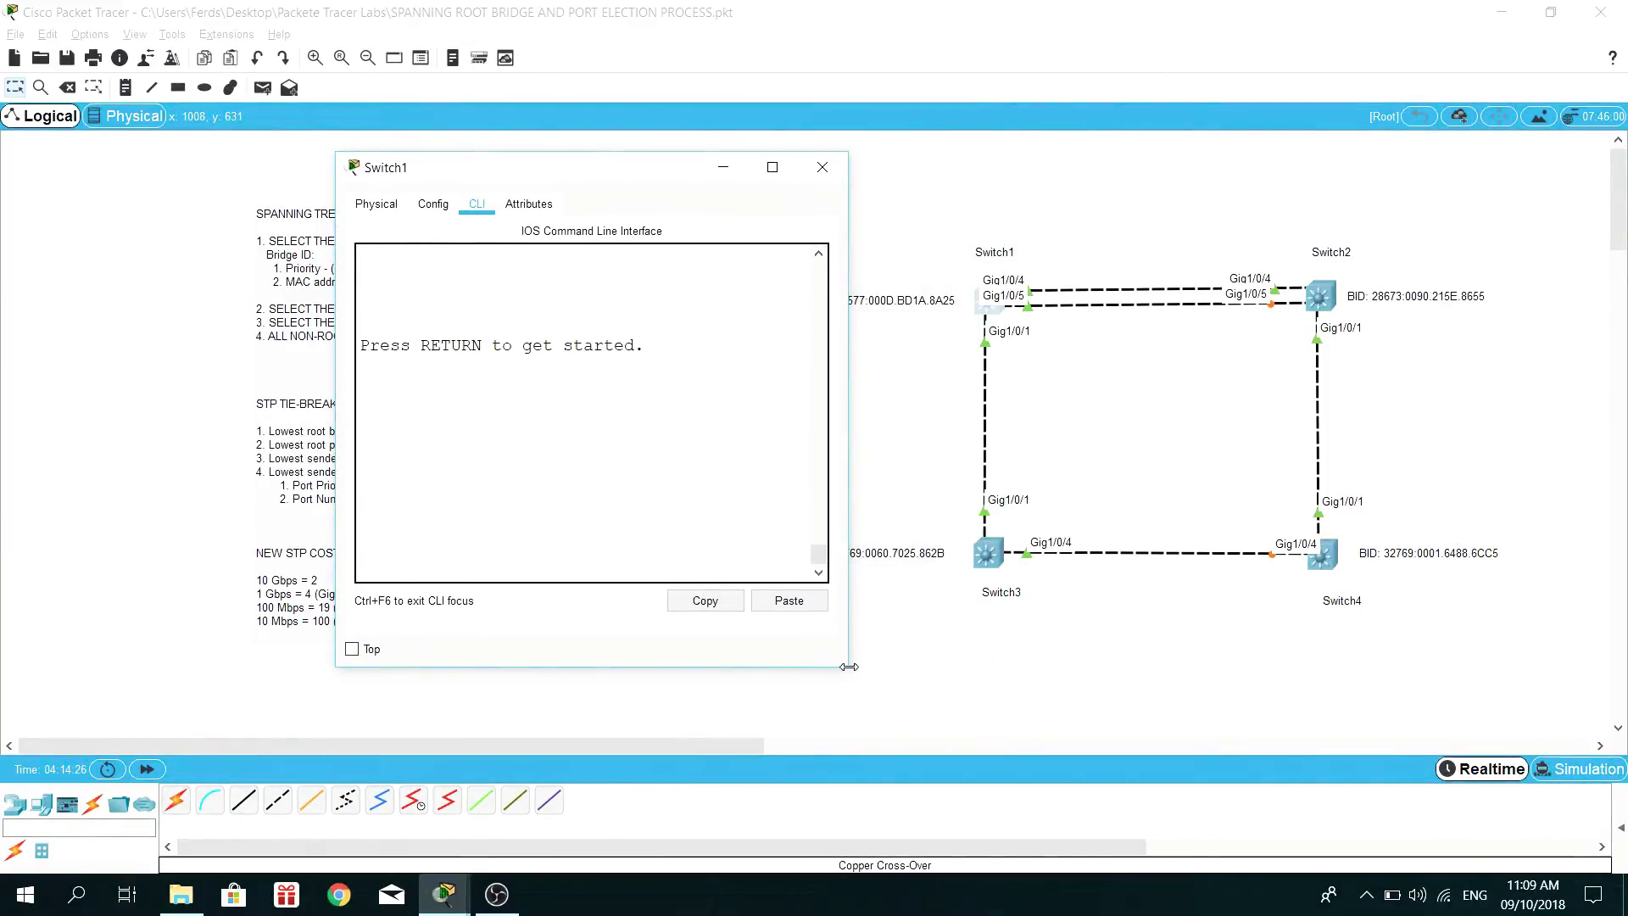
{"action": "left_click_drag", "start_coordinate": [849, 666], "coordinate": [1135, 667]}
{"action": "key", "text": "Return"}
{"action": "key", "text": "Return"}
{"action": "type", "text": "en"}
{"action": "key", "text": "Return"}
Step: Run show spanning-tree on Switch1 and bring the output into view beside the topology
{"action": "type", "text": "show sp"}
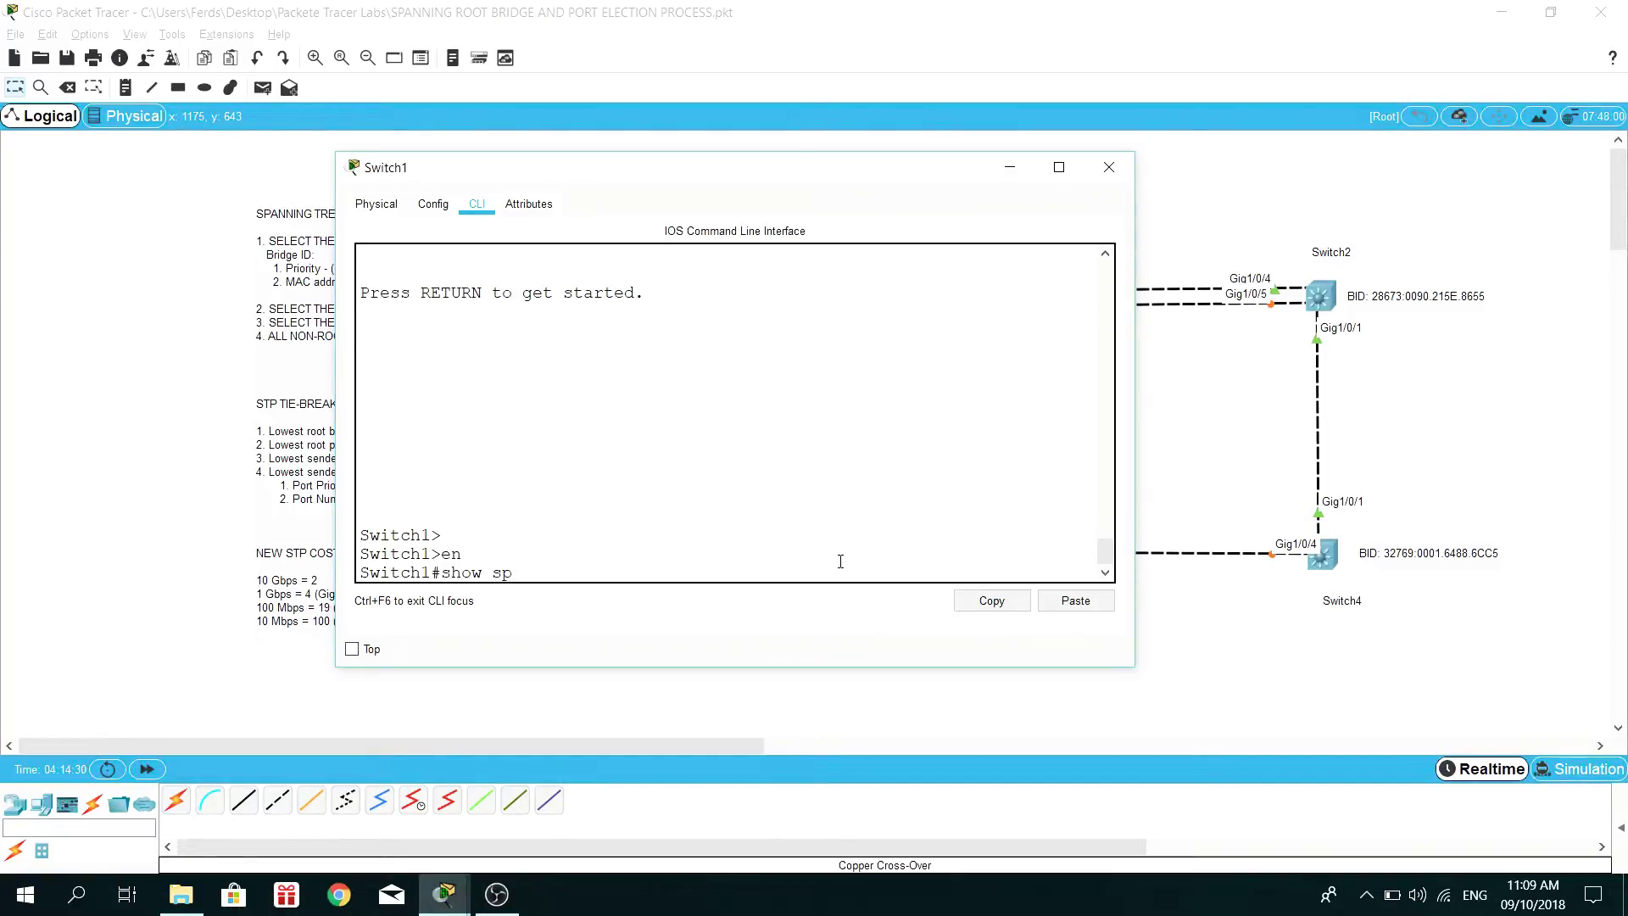
{"action": "key", "text": "Tab"}
{"action": "type", "text": "n"}
{"action": "key", "text": "Return"}
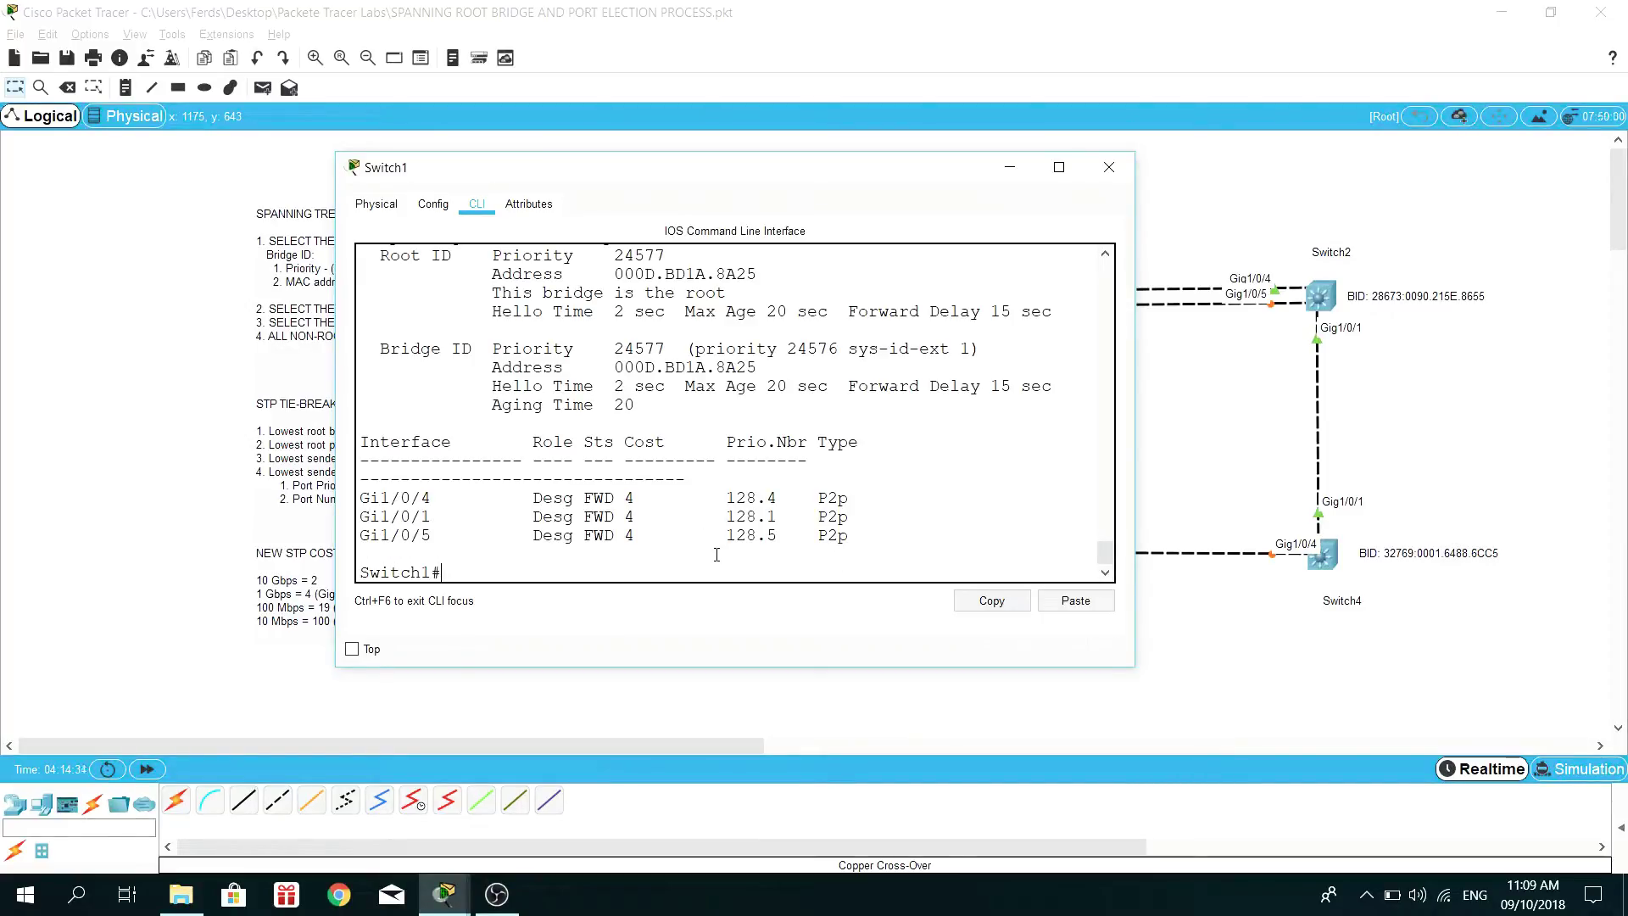
{"action": "scroll", "coordinate": [701, 537], "scroll_direction": "up", "scroll_amount": 1}
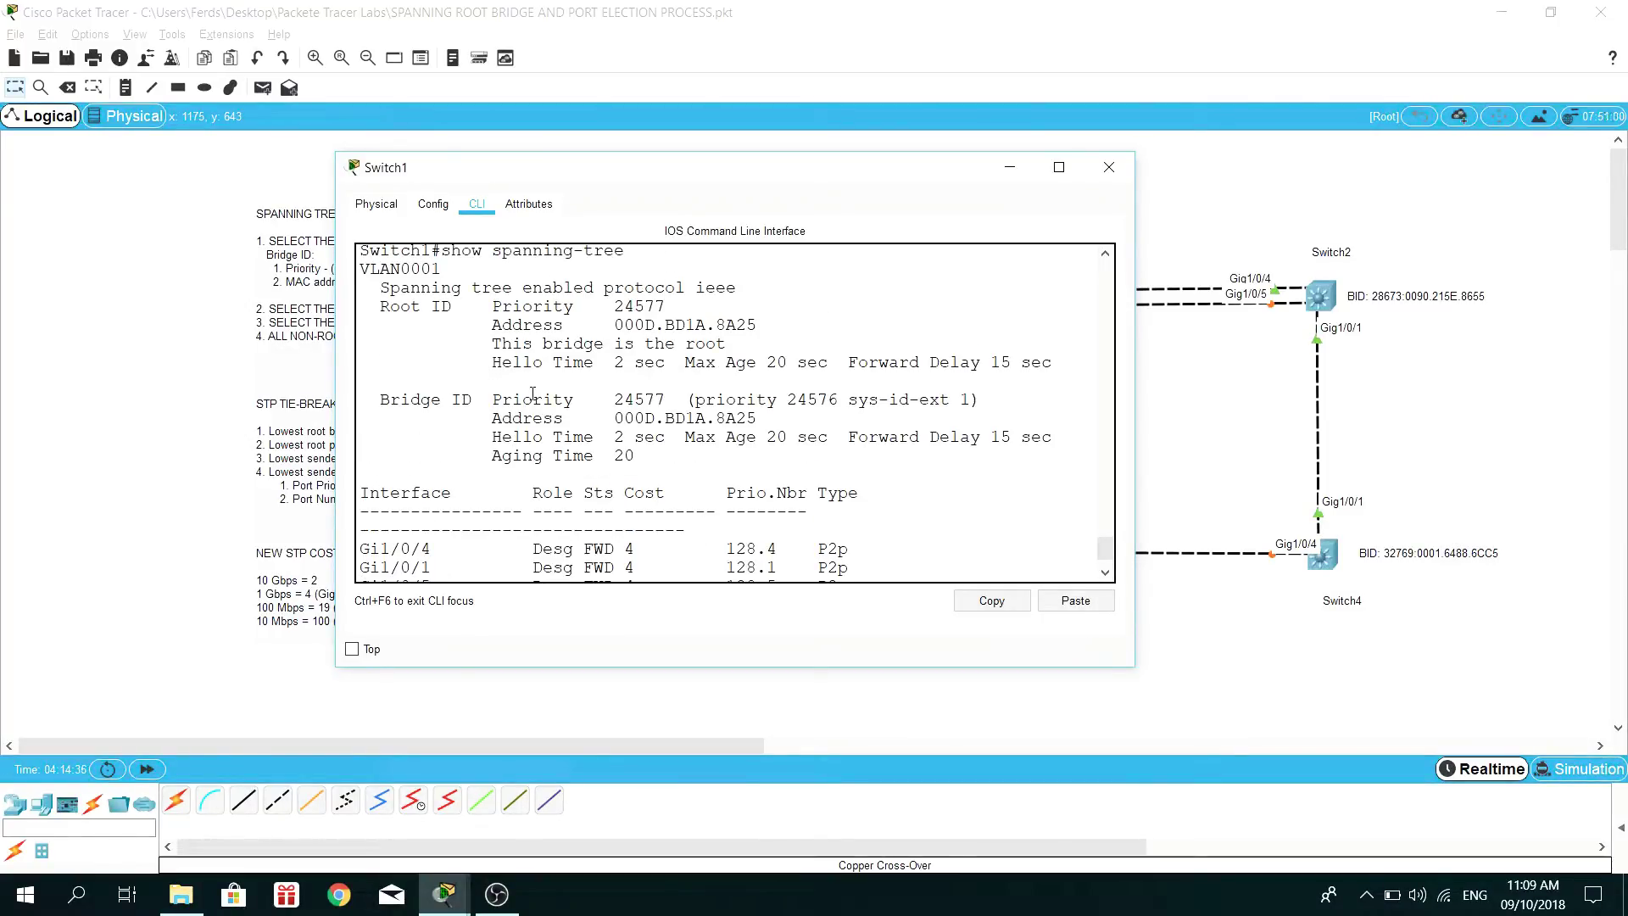
{"action": "left_click_drag", "start_coordinate": [712, 170], "coordinate": [525, 158]}
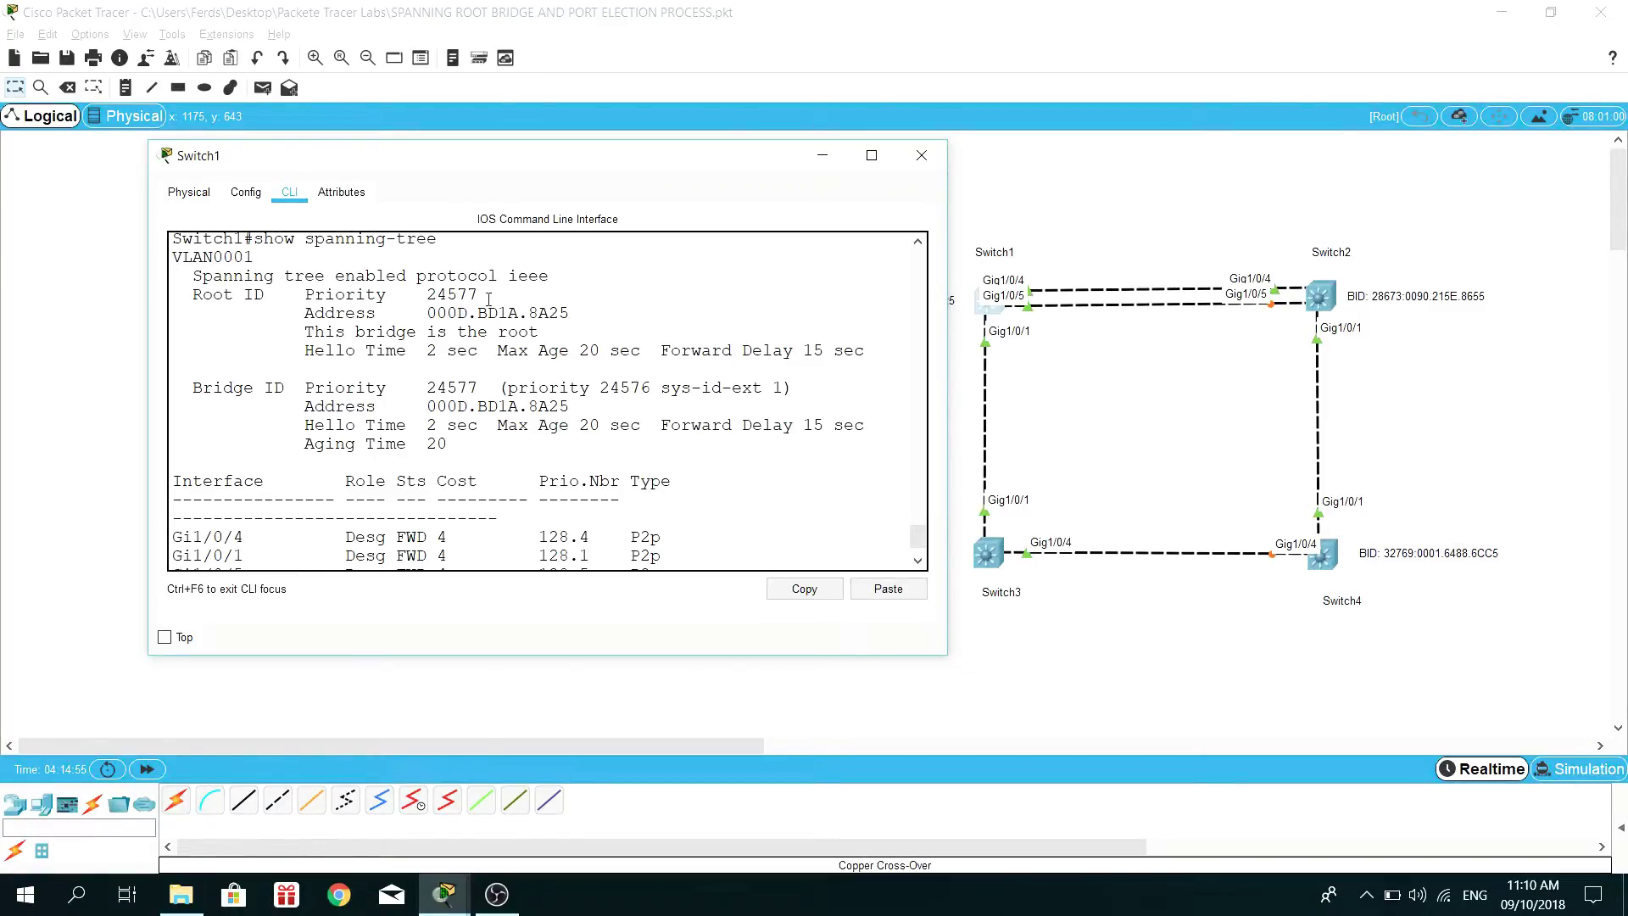
Step: Examine the root ID priority and MAC address in Switch1's spanning-tree output against the bridge ID labelled in the topology
{"action": "double_click", "coordinate": [530, 271]}
{"action": "left_click", "coordinate": [518, 413]}
{"action": "left_click_drag", "start_coordinate": [490, 165], "coordinate": [531, 124]}
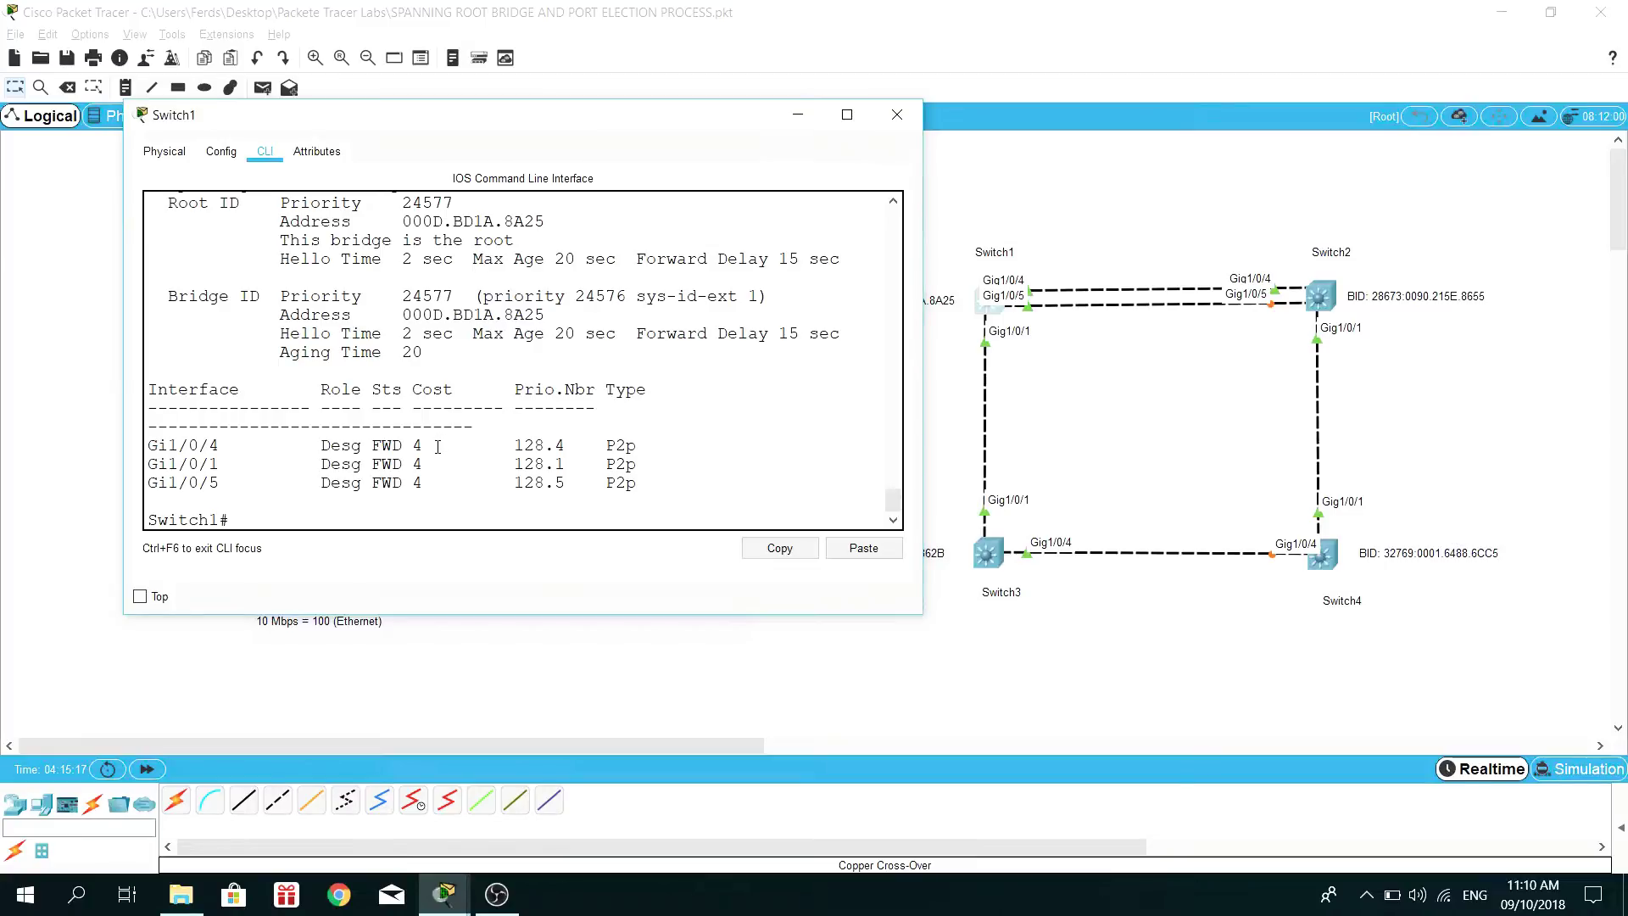
{"action": "left_click_drag", "start_coordinate": [537, 120], "coordinate": [516, 127]}
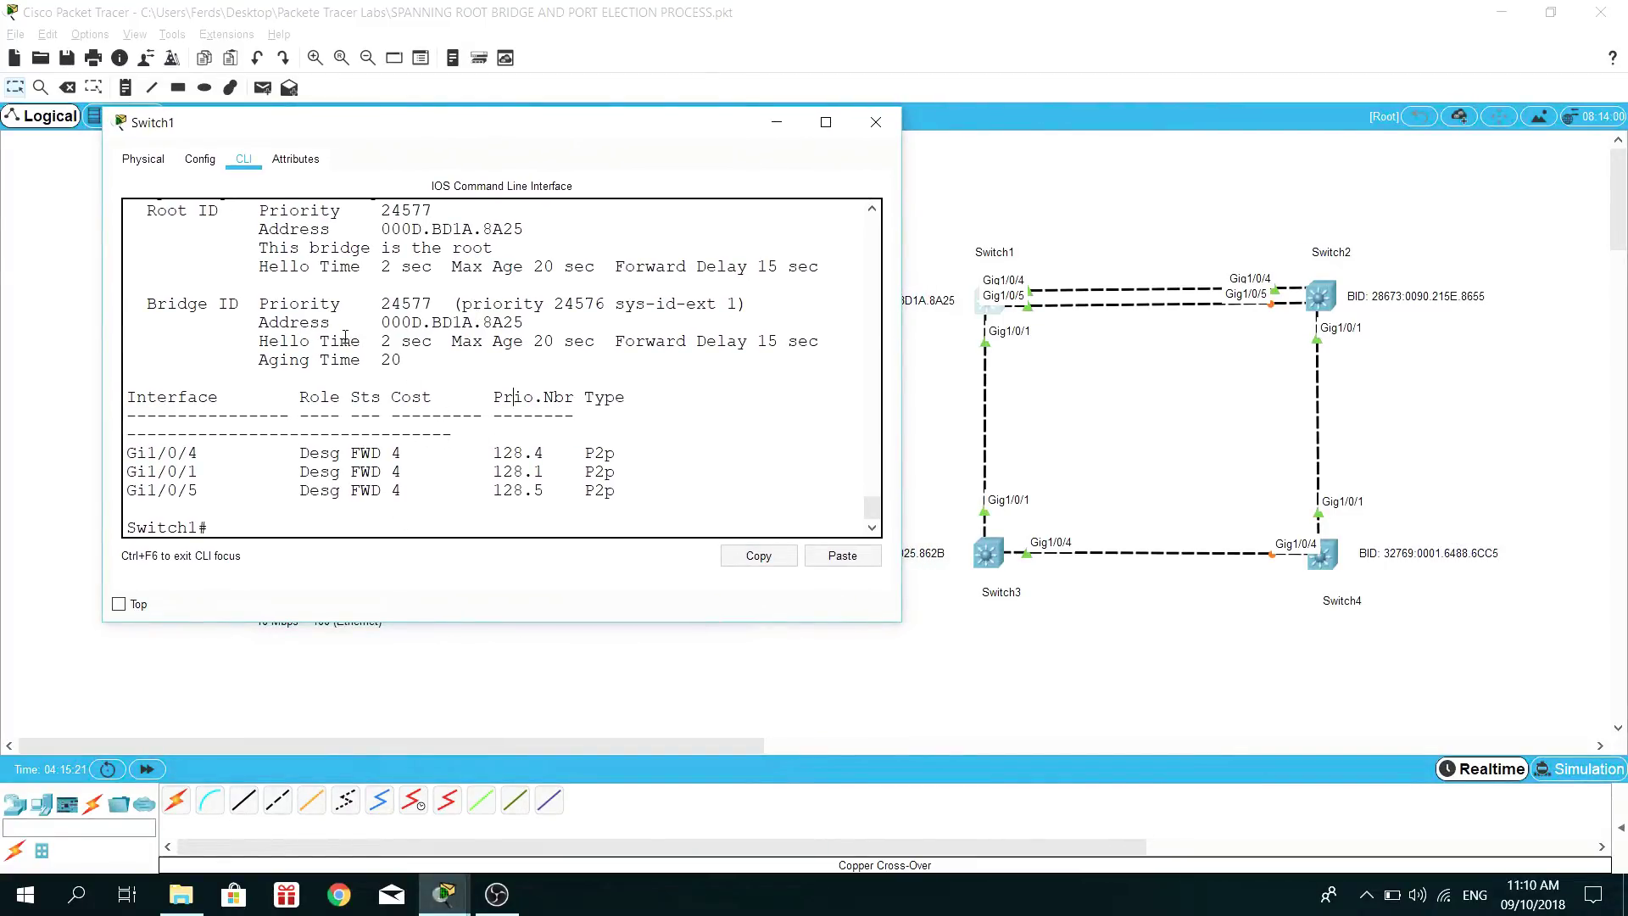
{"action": "scroll", "coordinate": [291, 291], "scroll_direction": "up", "scroll_amount": 1}
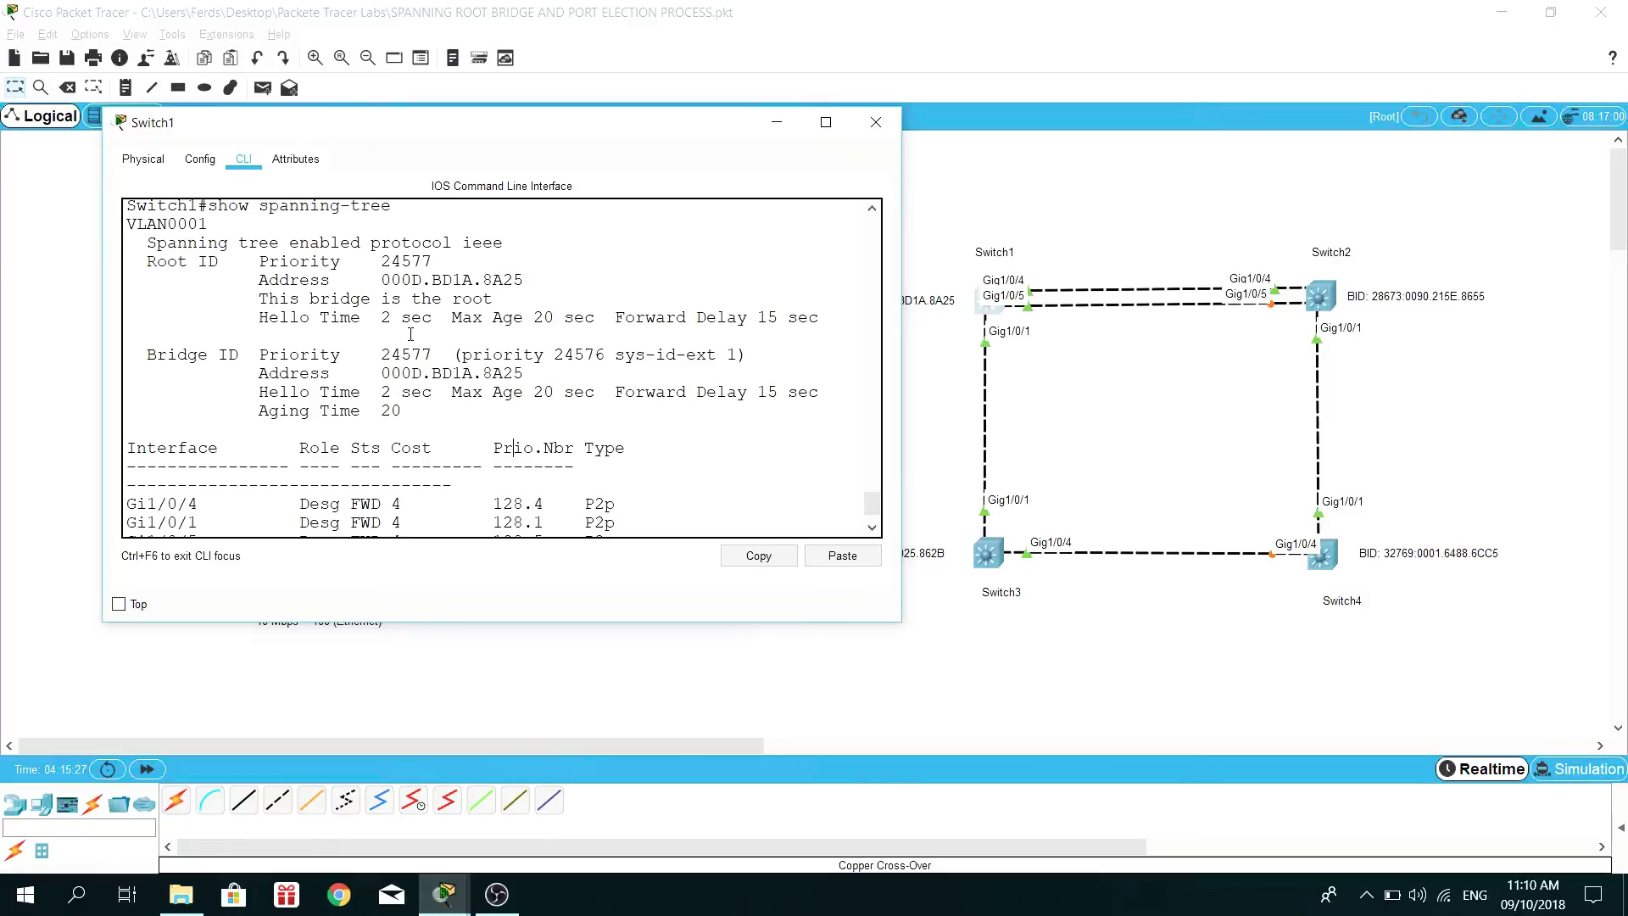
{"action": "left_click_drag", "start_coordinate": [603, 134], "coordinate": [951, 377]}
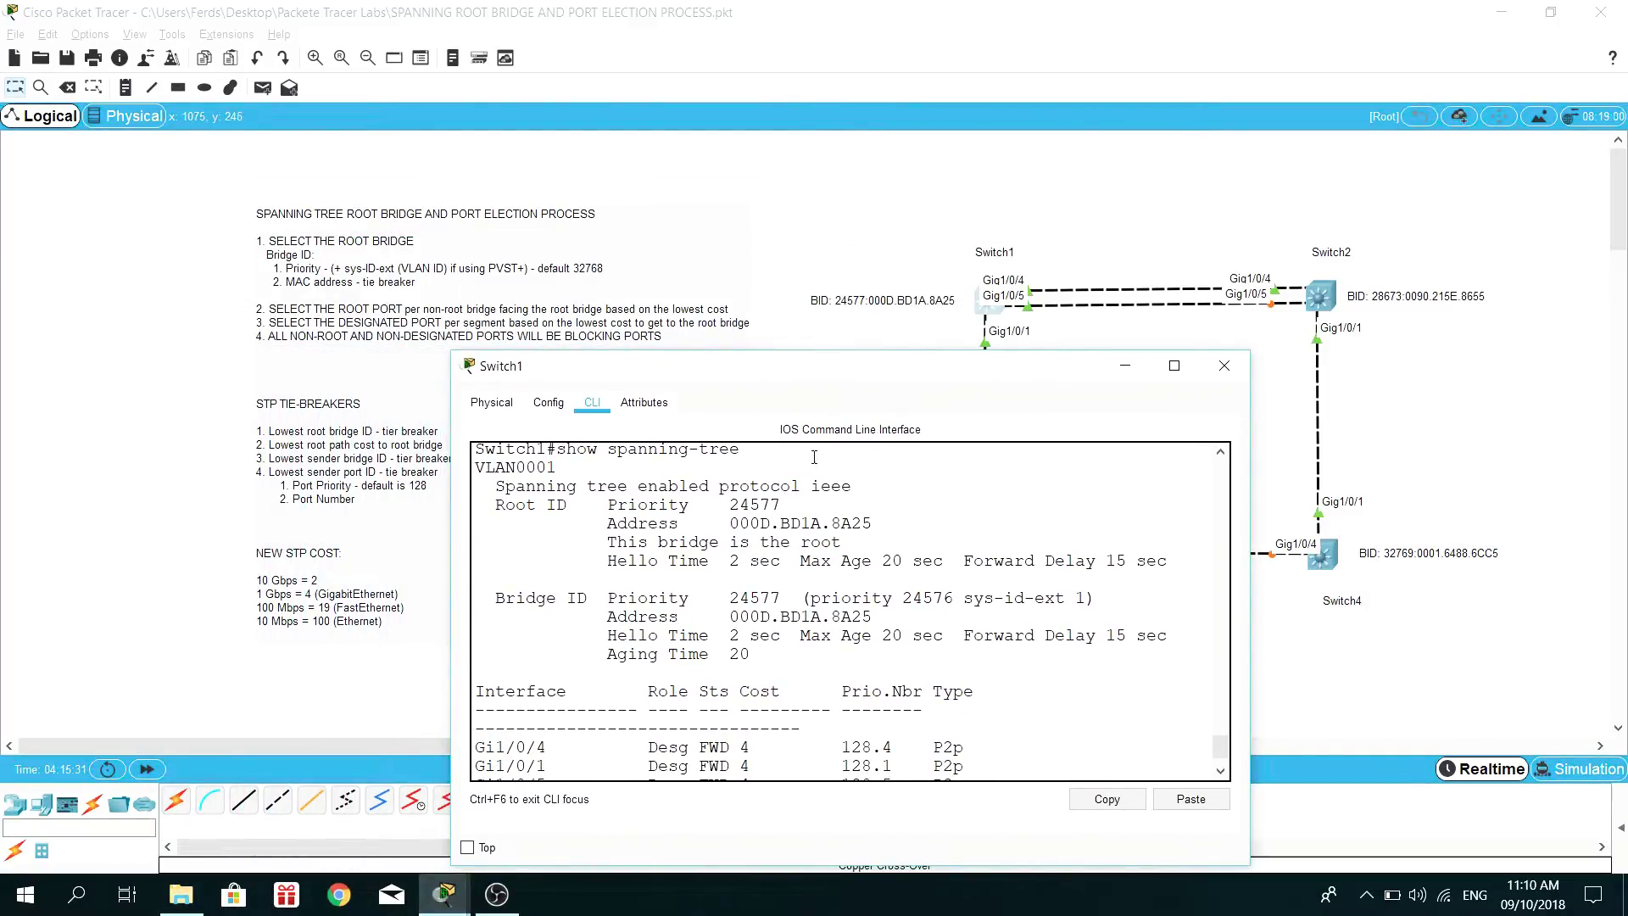
{"action": "double_click", "coordinate": [744, 506]}
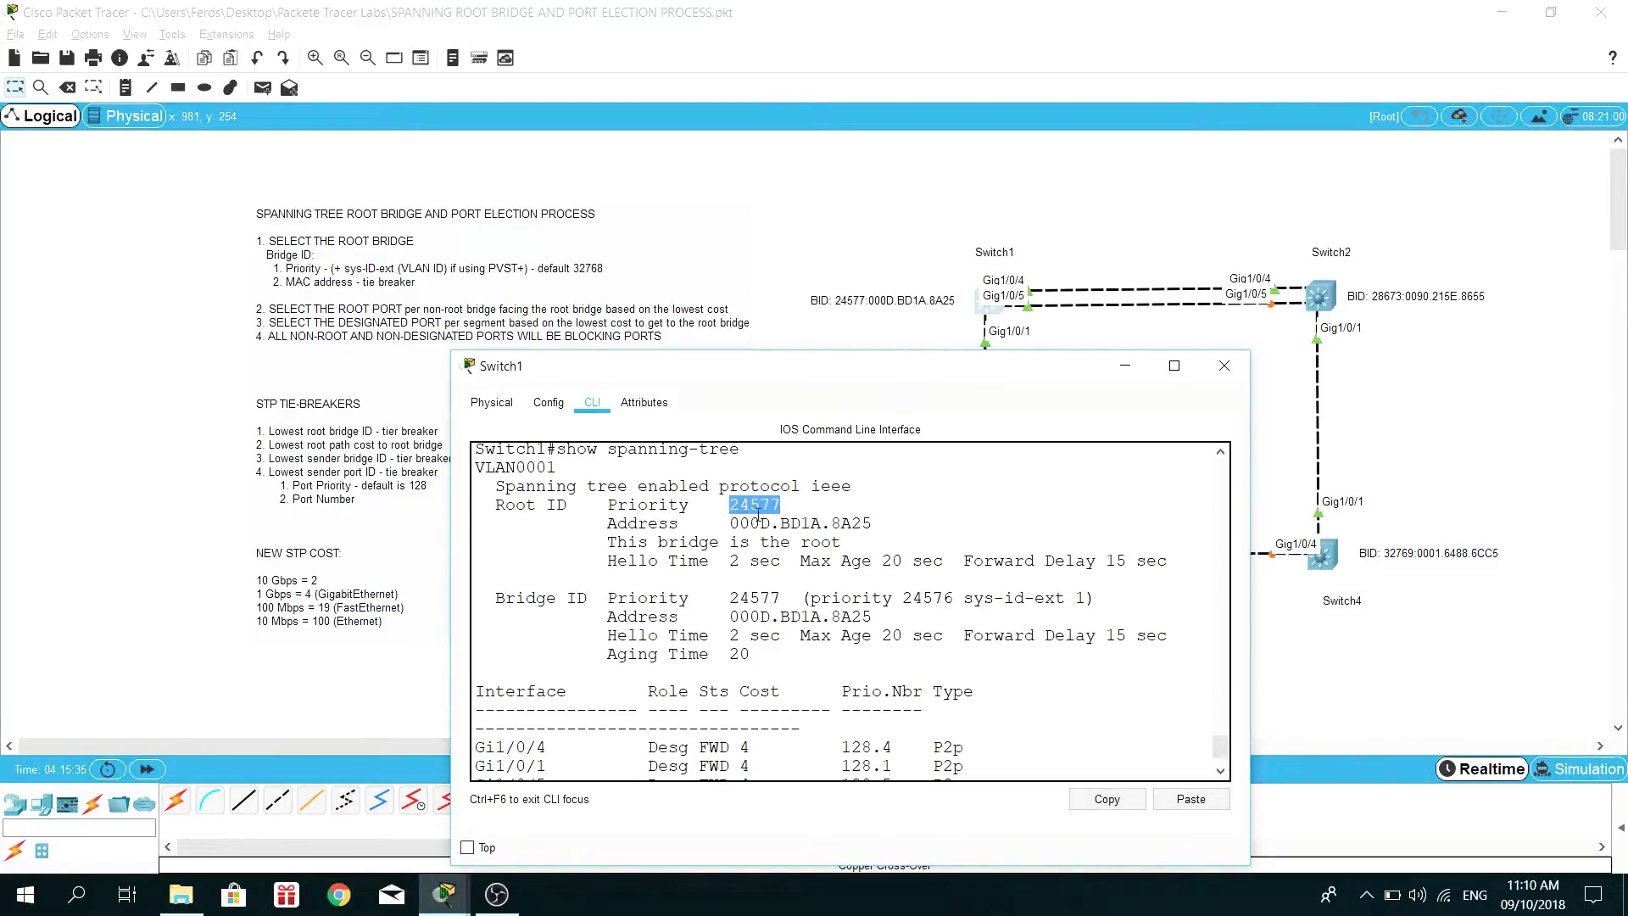
{"action": "left_click_drag", "start_coordinate": [874, 521], "coordinate": [729, 523]}
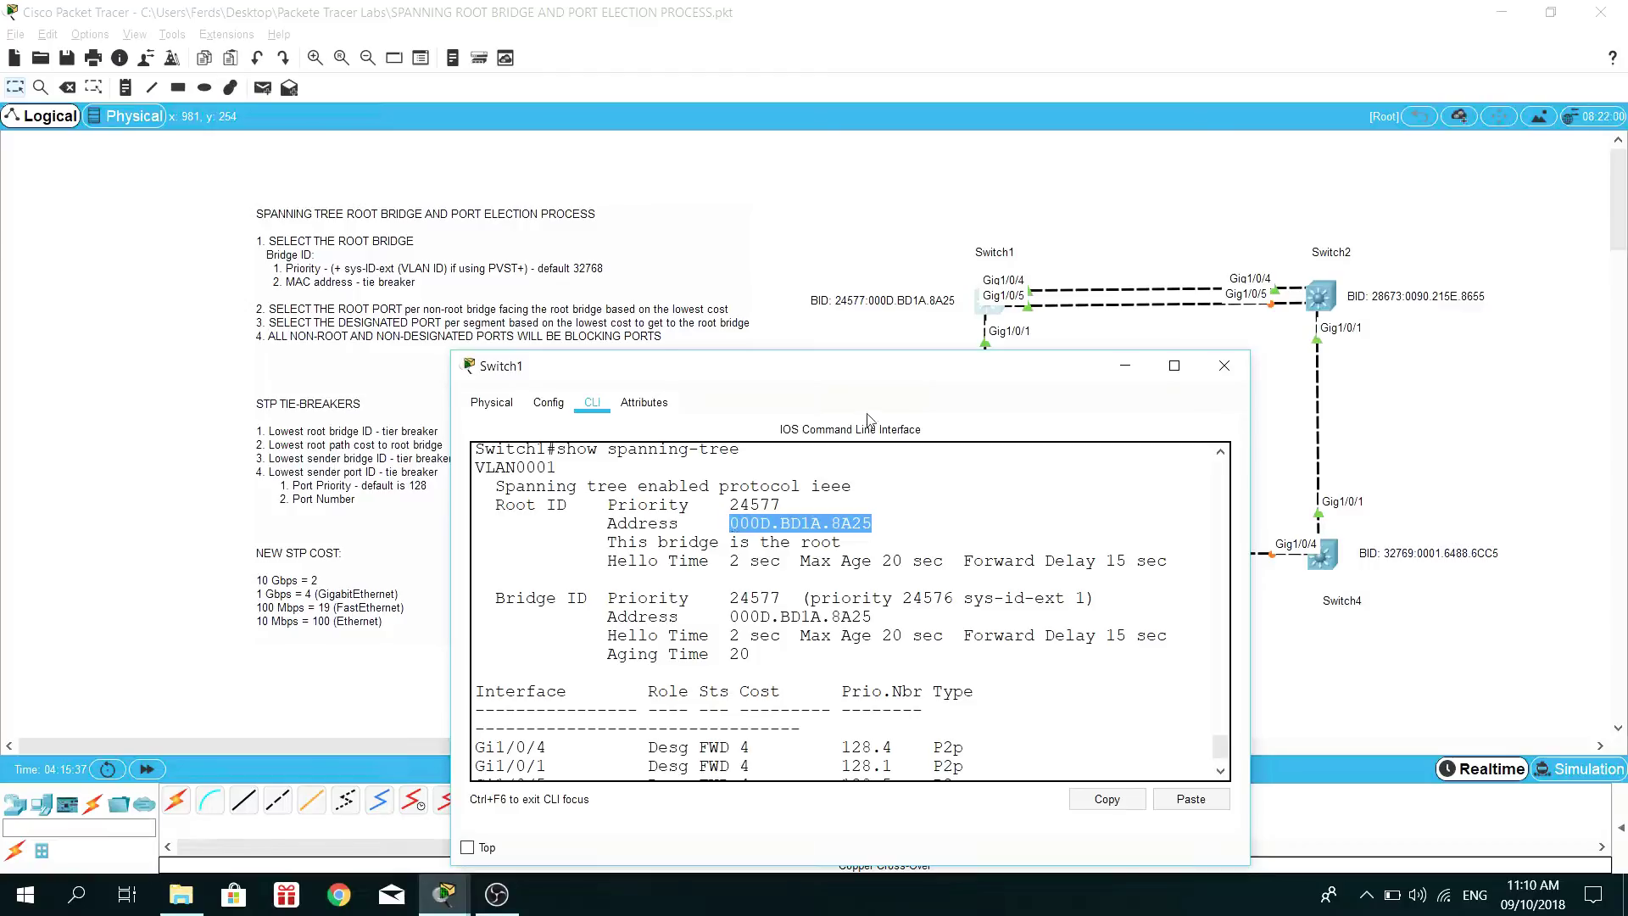
{"action": "left_click_drag", "start_coordinate": [870, 381], "coordinate": [637, 229]}
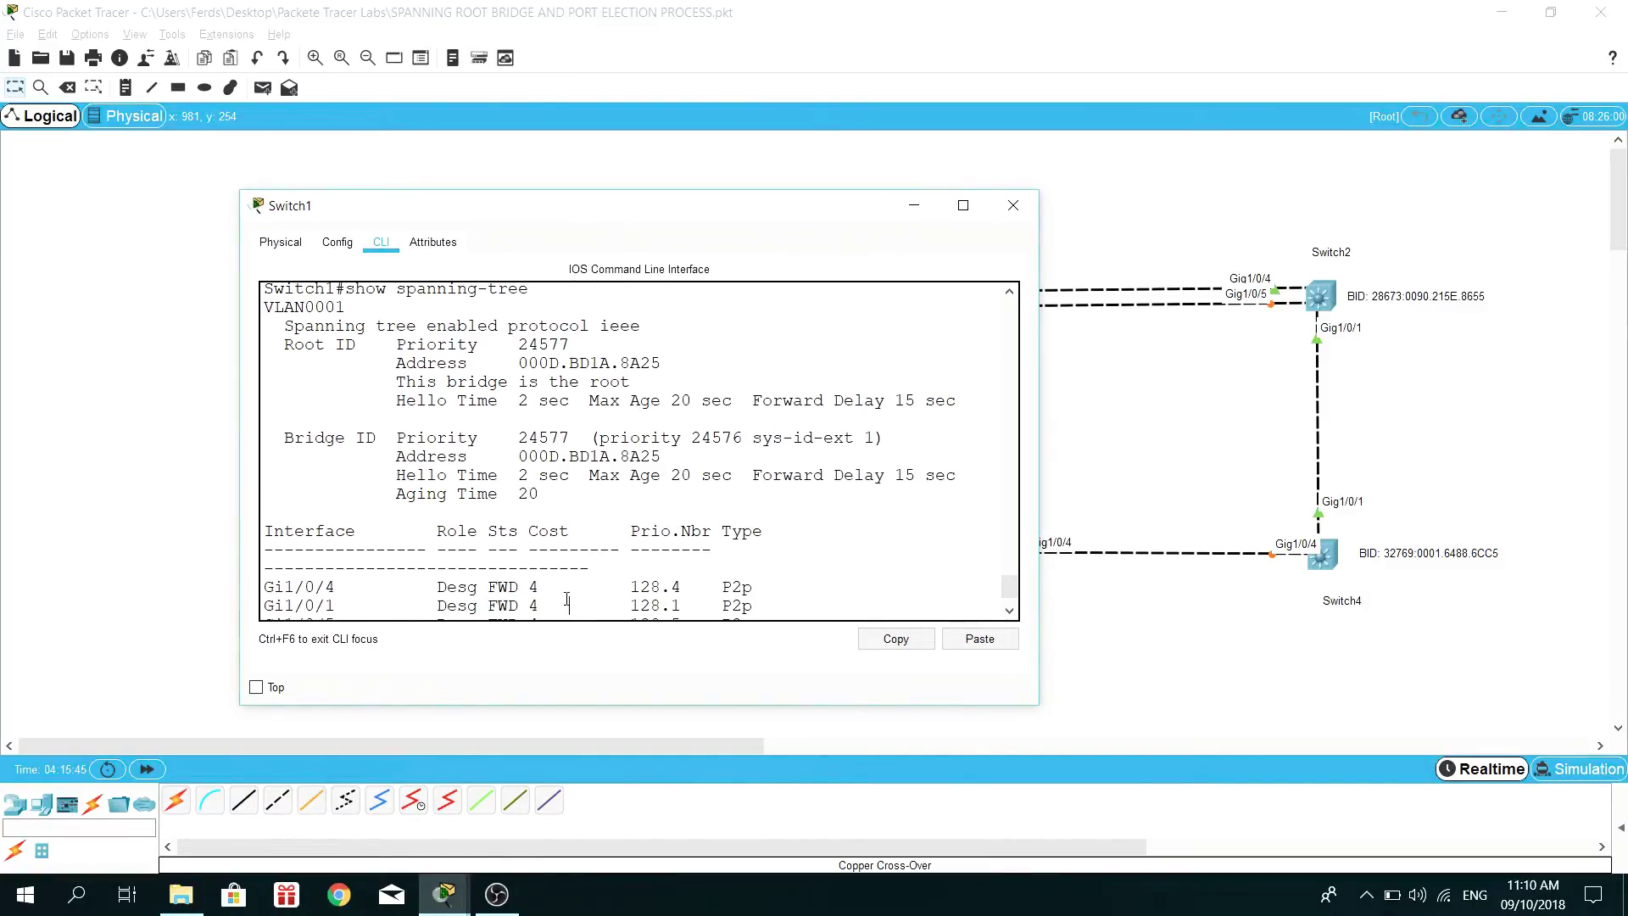
Step: Run show version on Switch1 and compare its base Ethernet MAC address with the bridge ID label
{"action": "key", "text": "Return"}
{"action": "key", "text": "Return"}
{"action": "key", "text": "Return"}
{"action": "type", "text": "show version"}
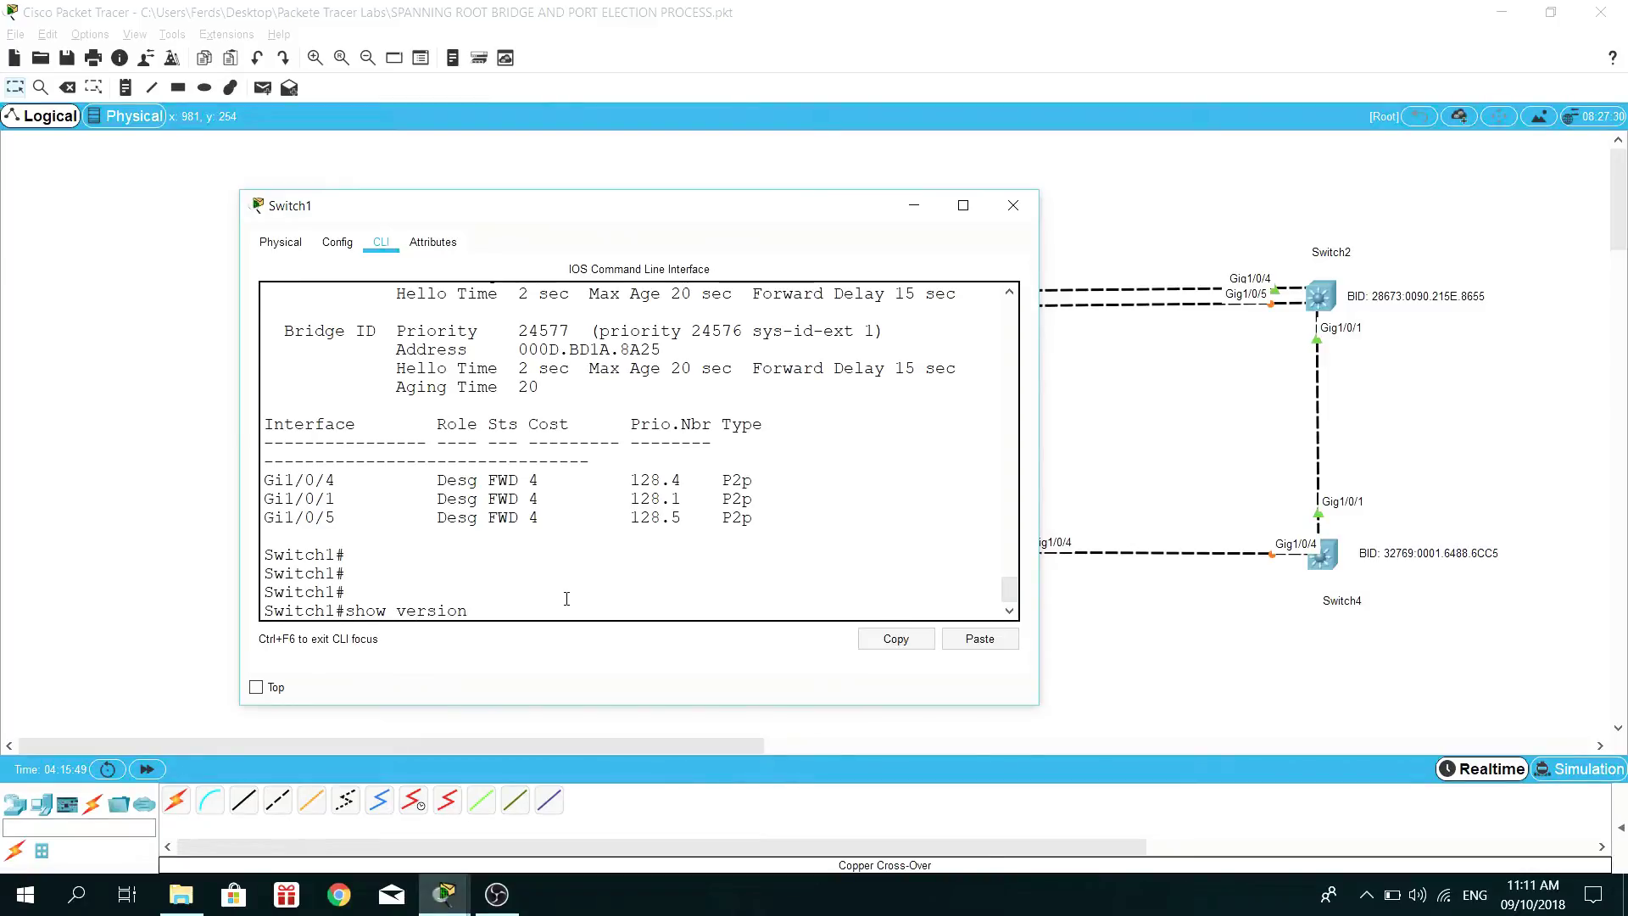
{"action": "key", "text": "Return"}
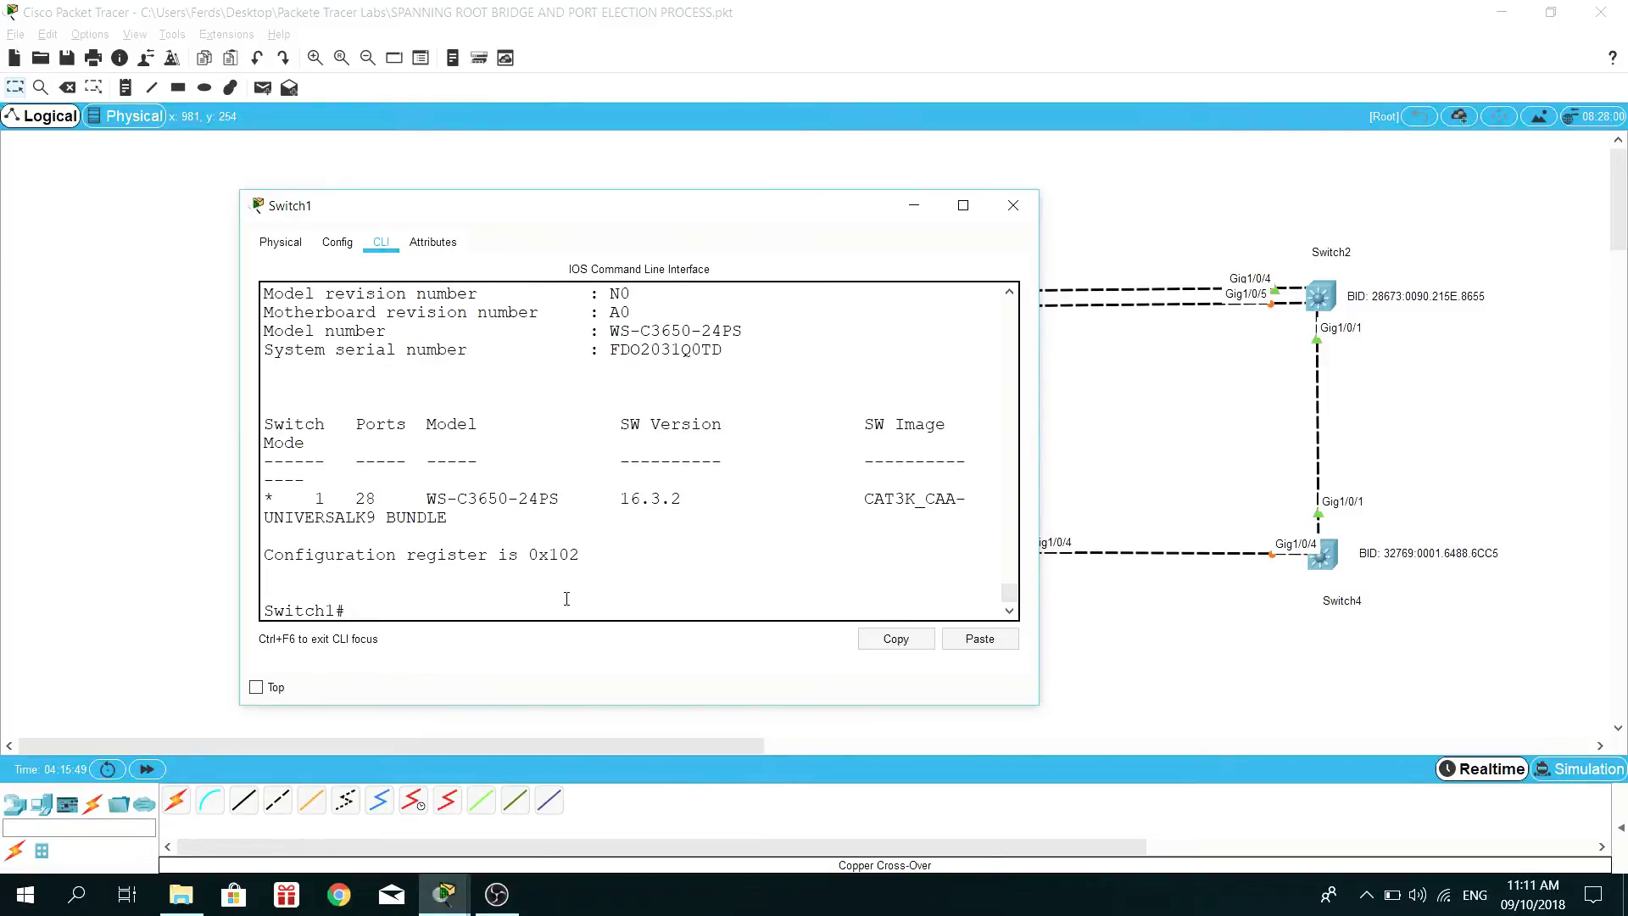
{"action": "scroll", "coordinate": [542, 598], "scroll_direction": "up", "scroll_amount": 3}
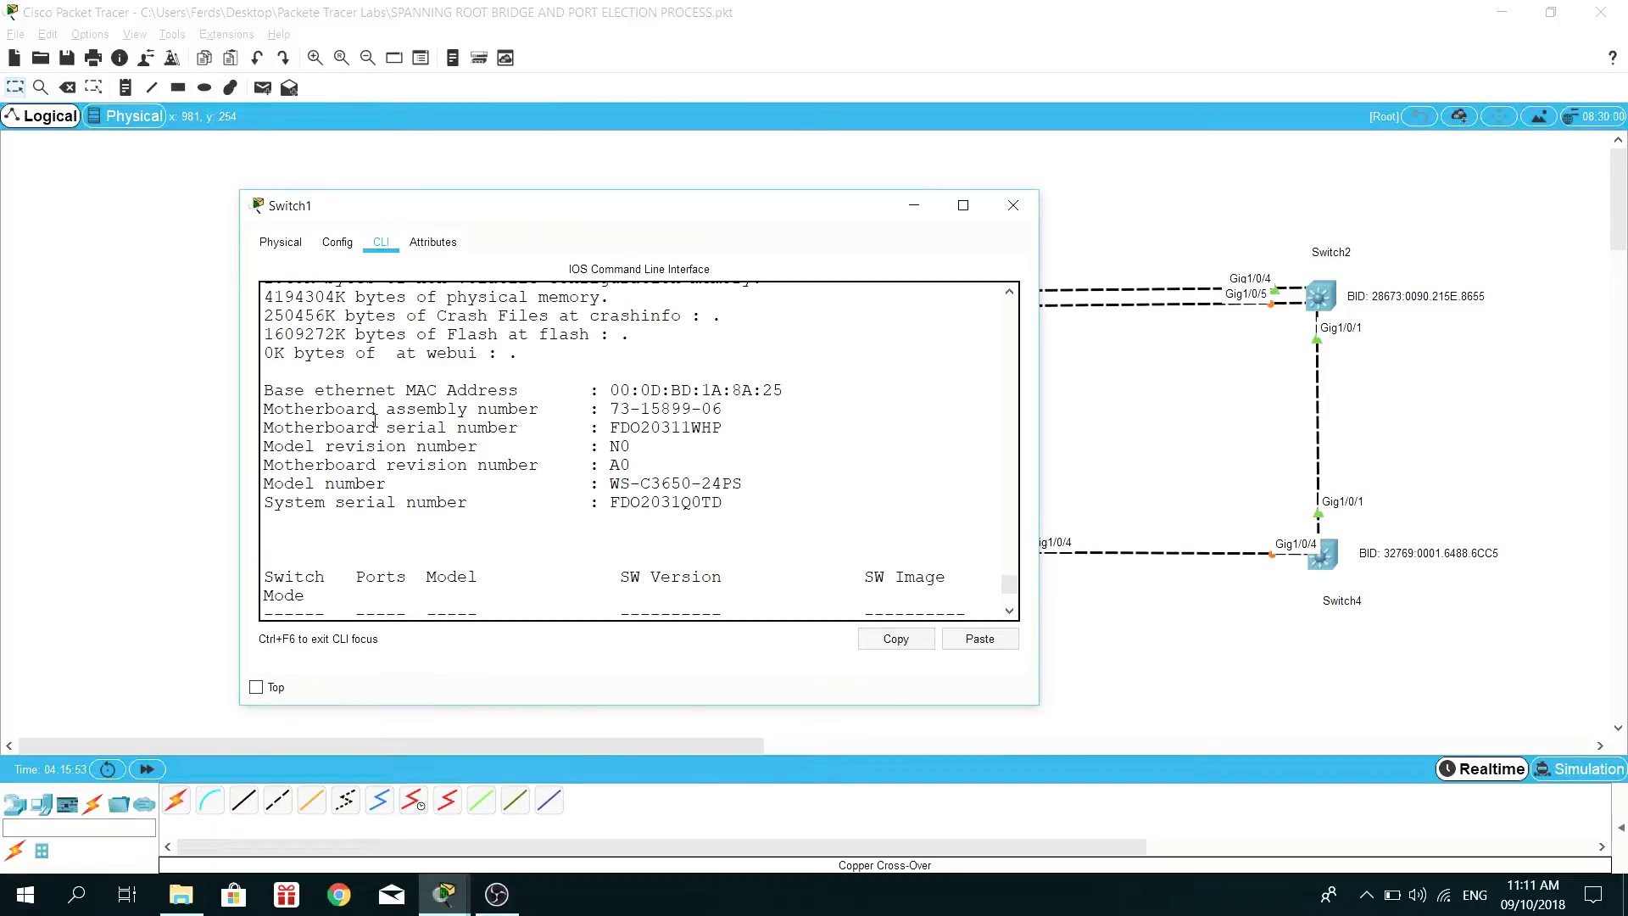
{"action": "left_click_drag", "start_coordinate": [727, 222], "coordinate": [907, 400]}
{"action": "left_click_drag", "start_coordinate": [964, 567], "coordinate": [788, 567]}
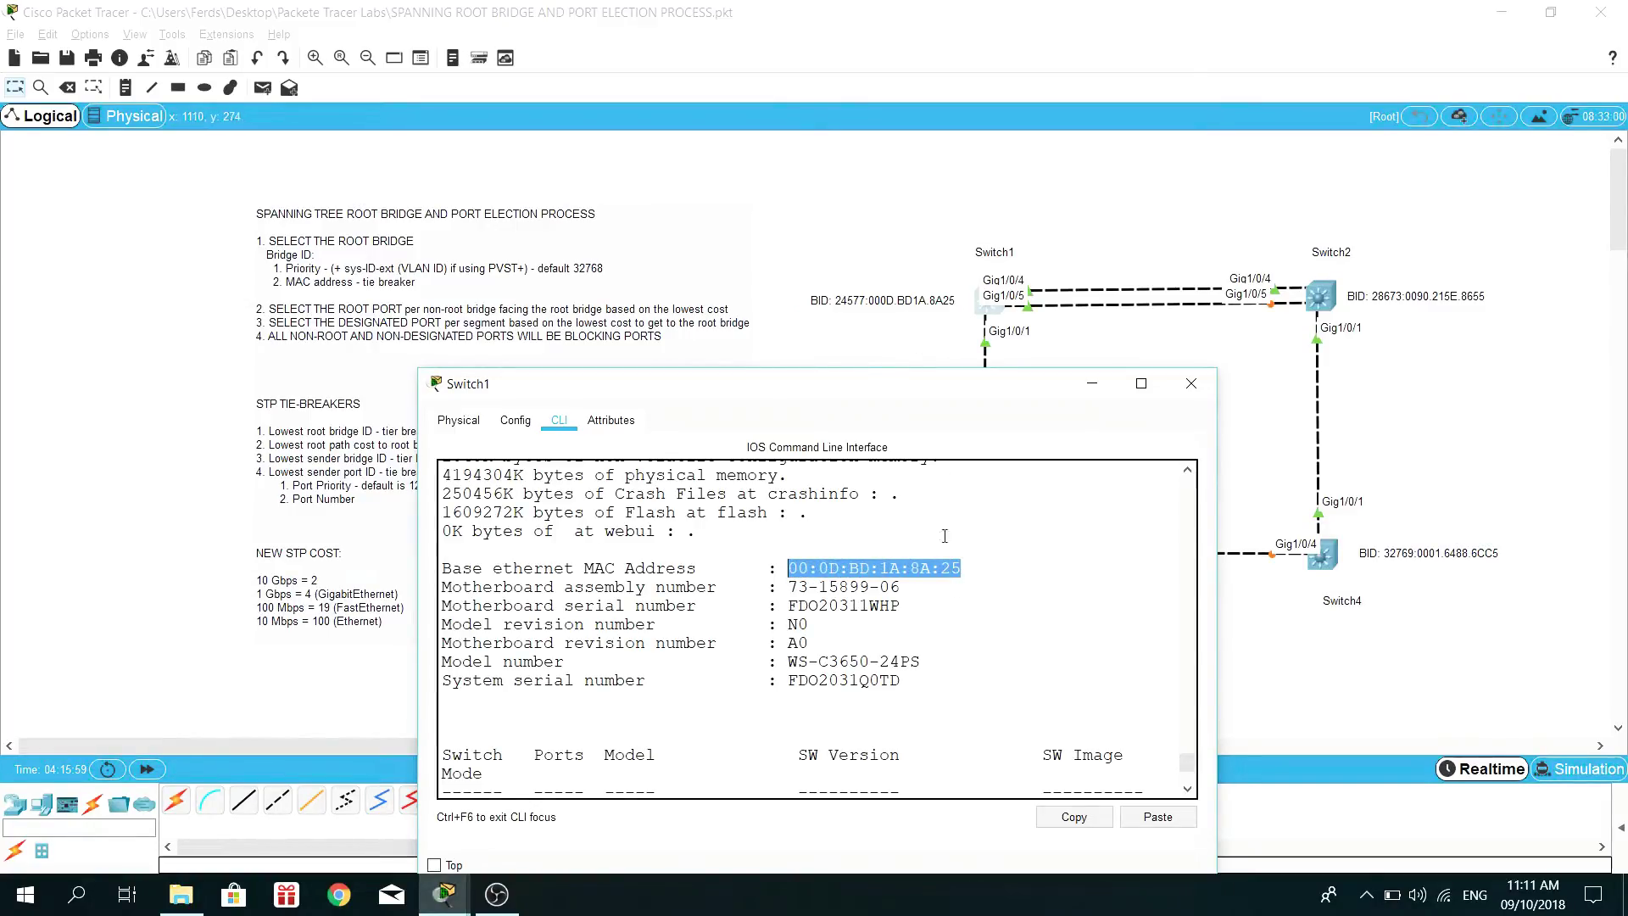
{"action": "left_click", "coordinate": [895, 583]}
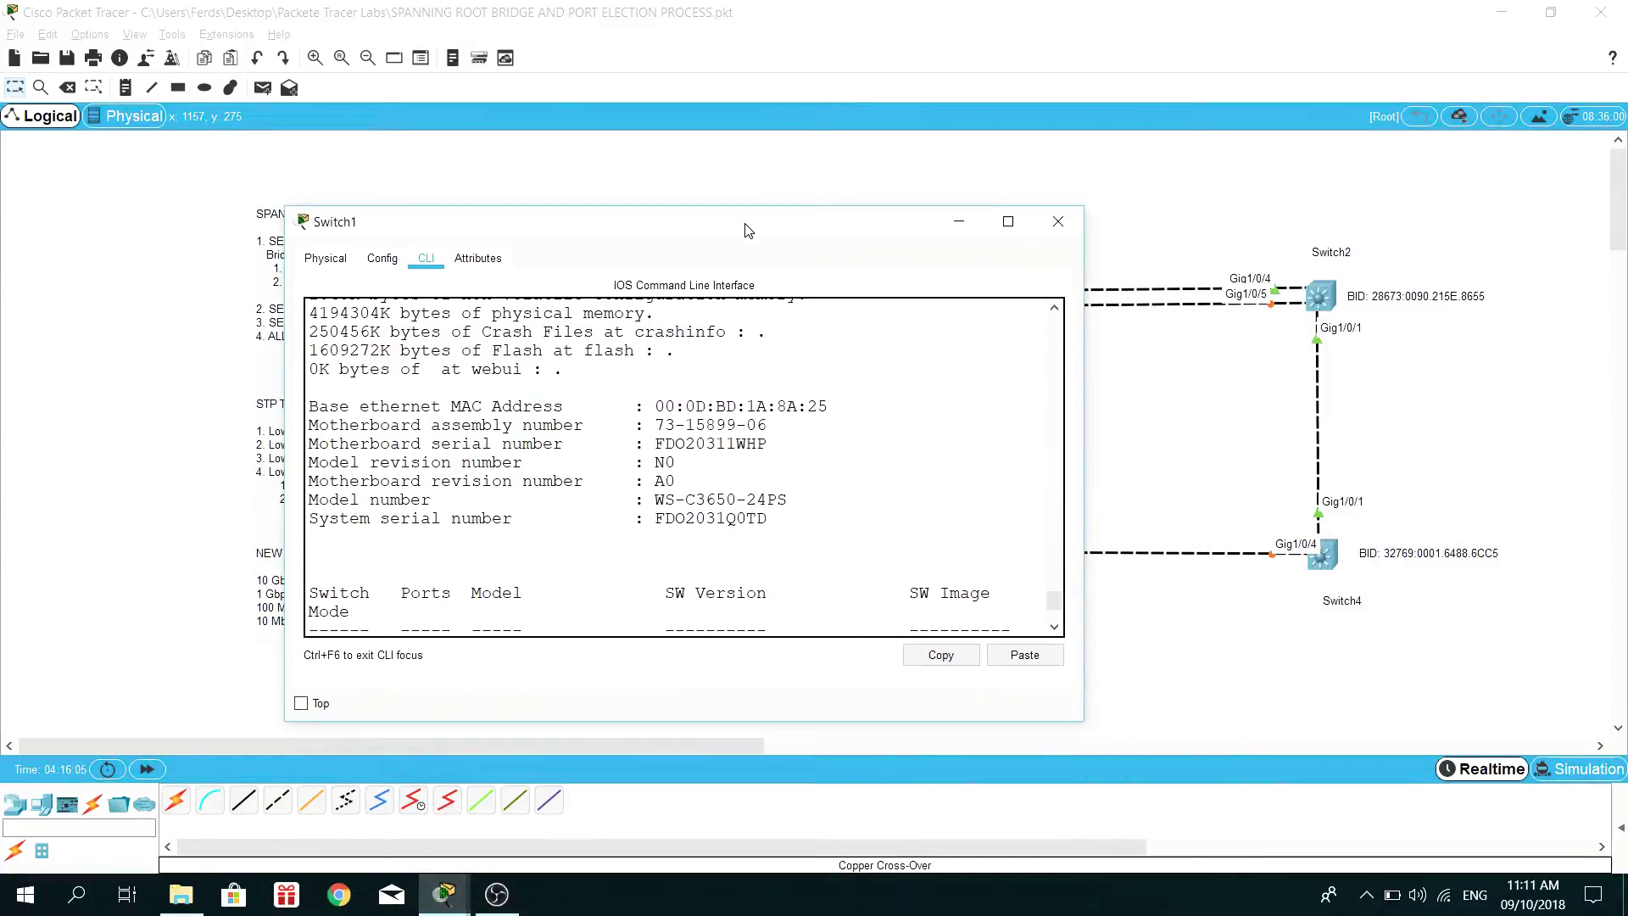
{"action": "scroll", "coordinate": [636, 568], "scroll_direction": "down", "scroll_amount": 6}
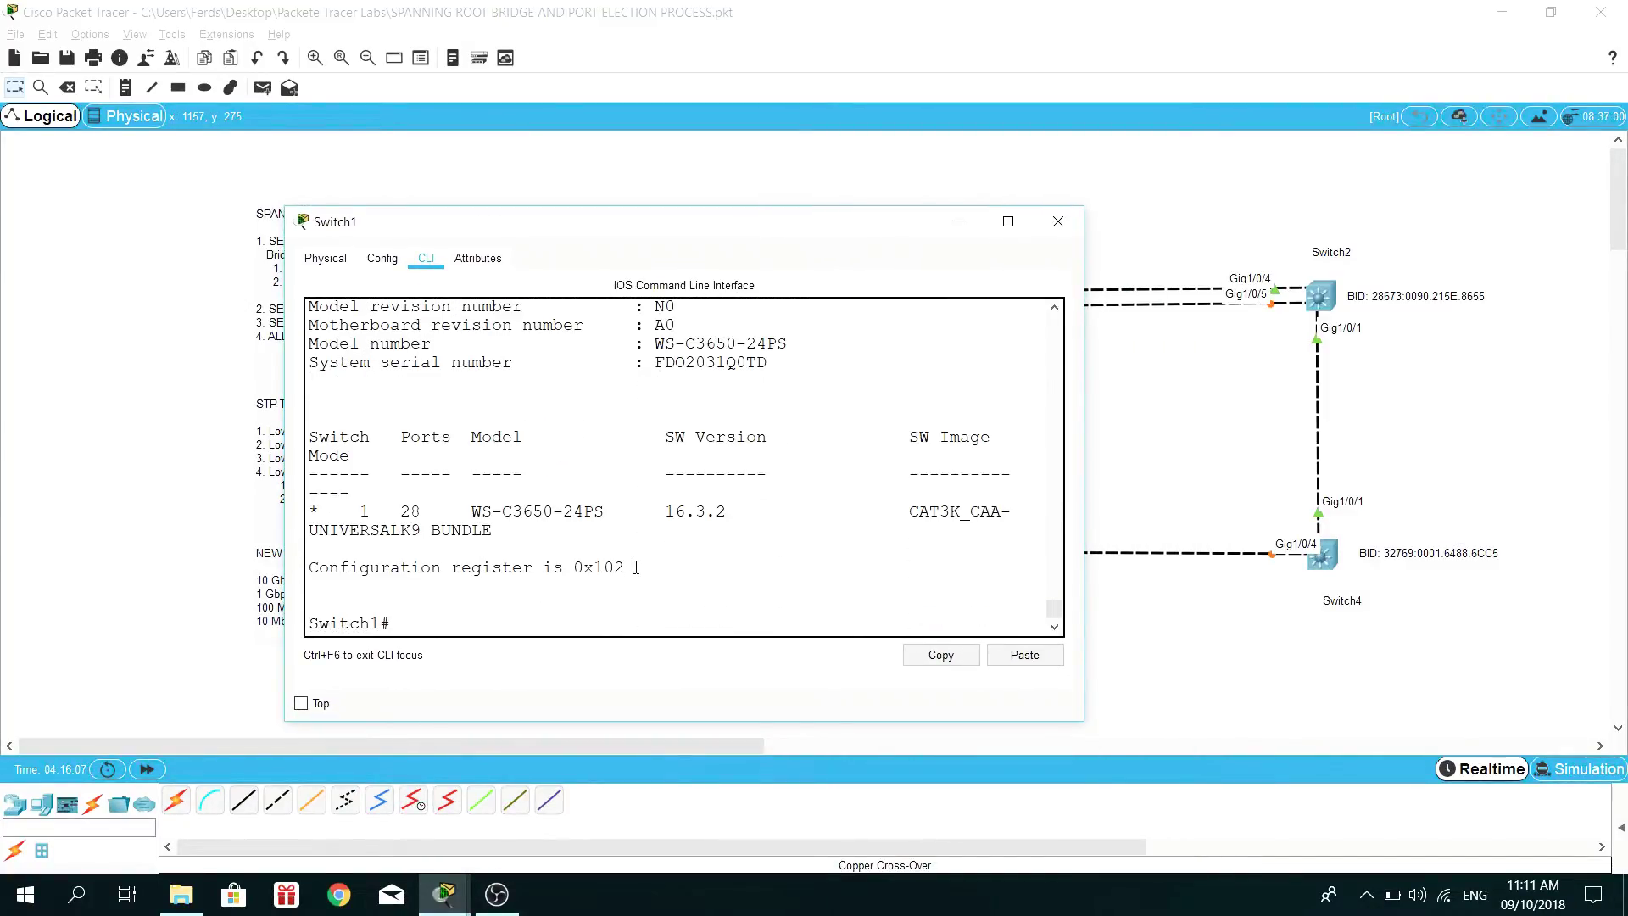
Step: Close the Switch1 window to return to the full topology
{"action": "left_click", "coordinate": [972, 226]}
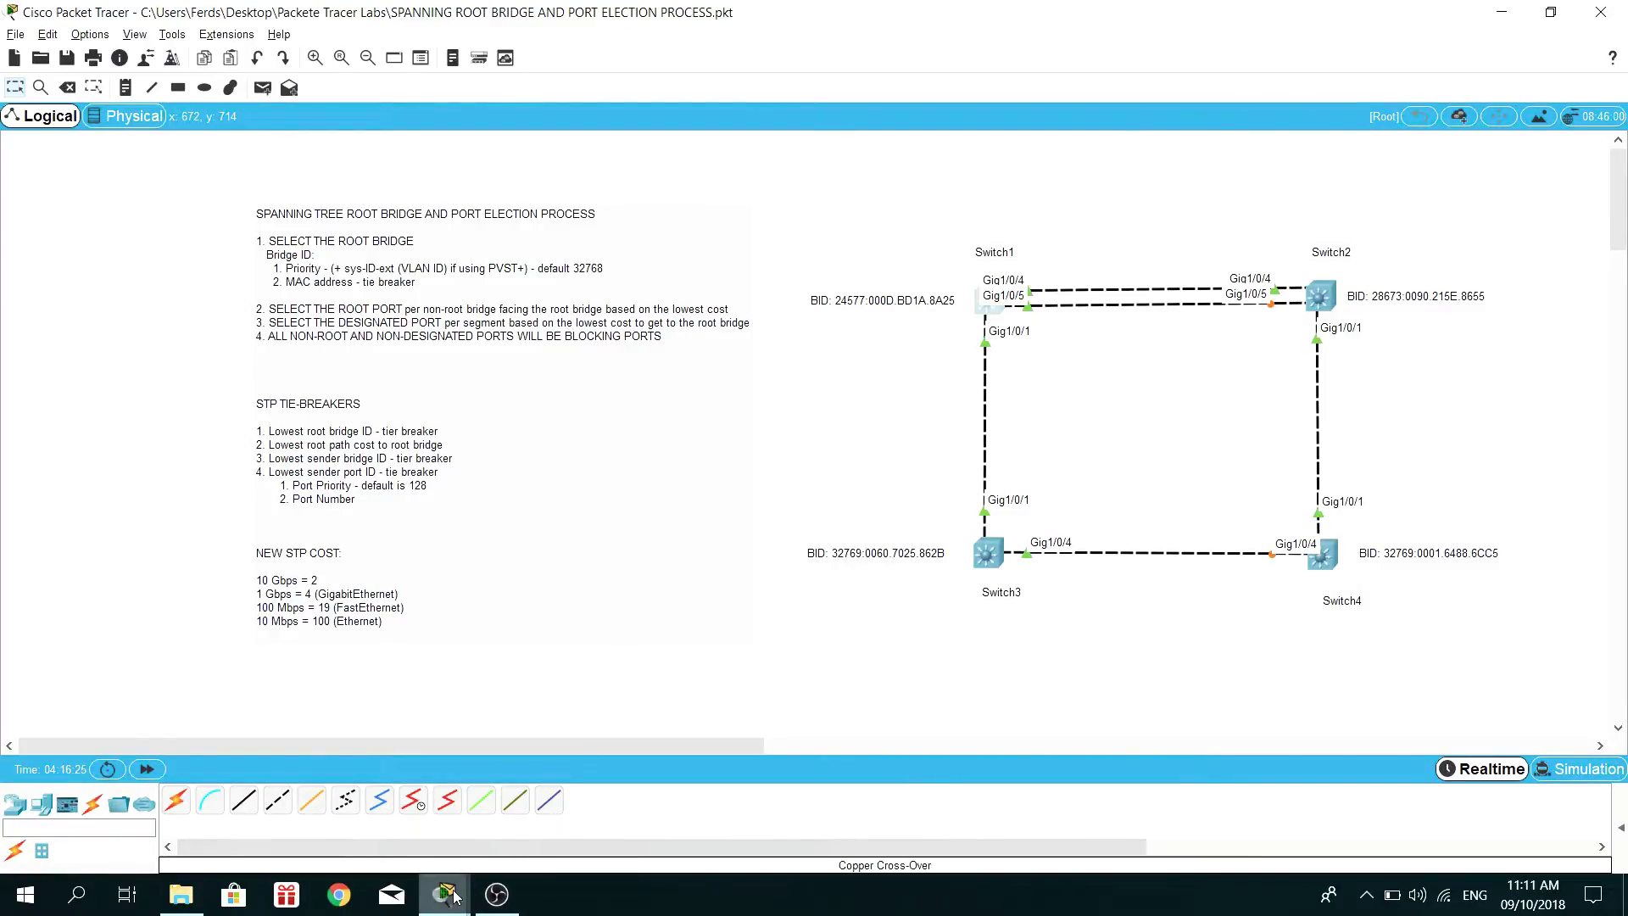
{"action": "mouse_move", "coordinate": [444, 894]}
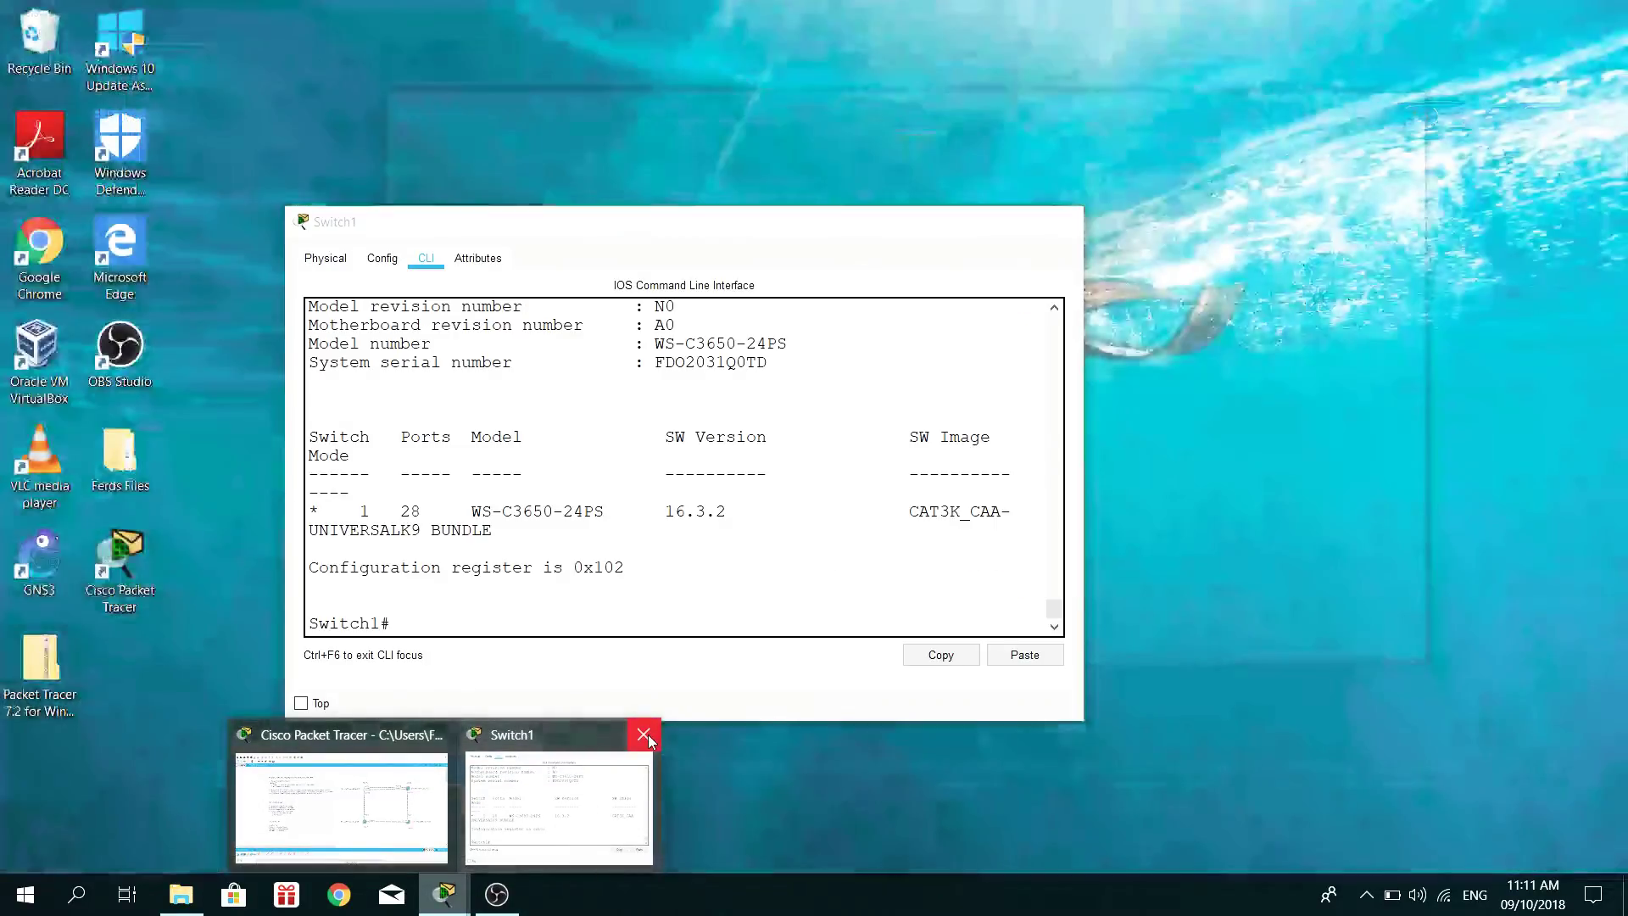
{"action": "left_click", "coordinate": [646, 738]}
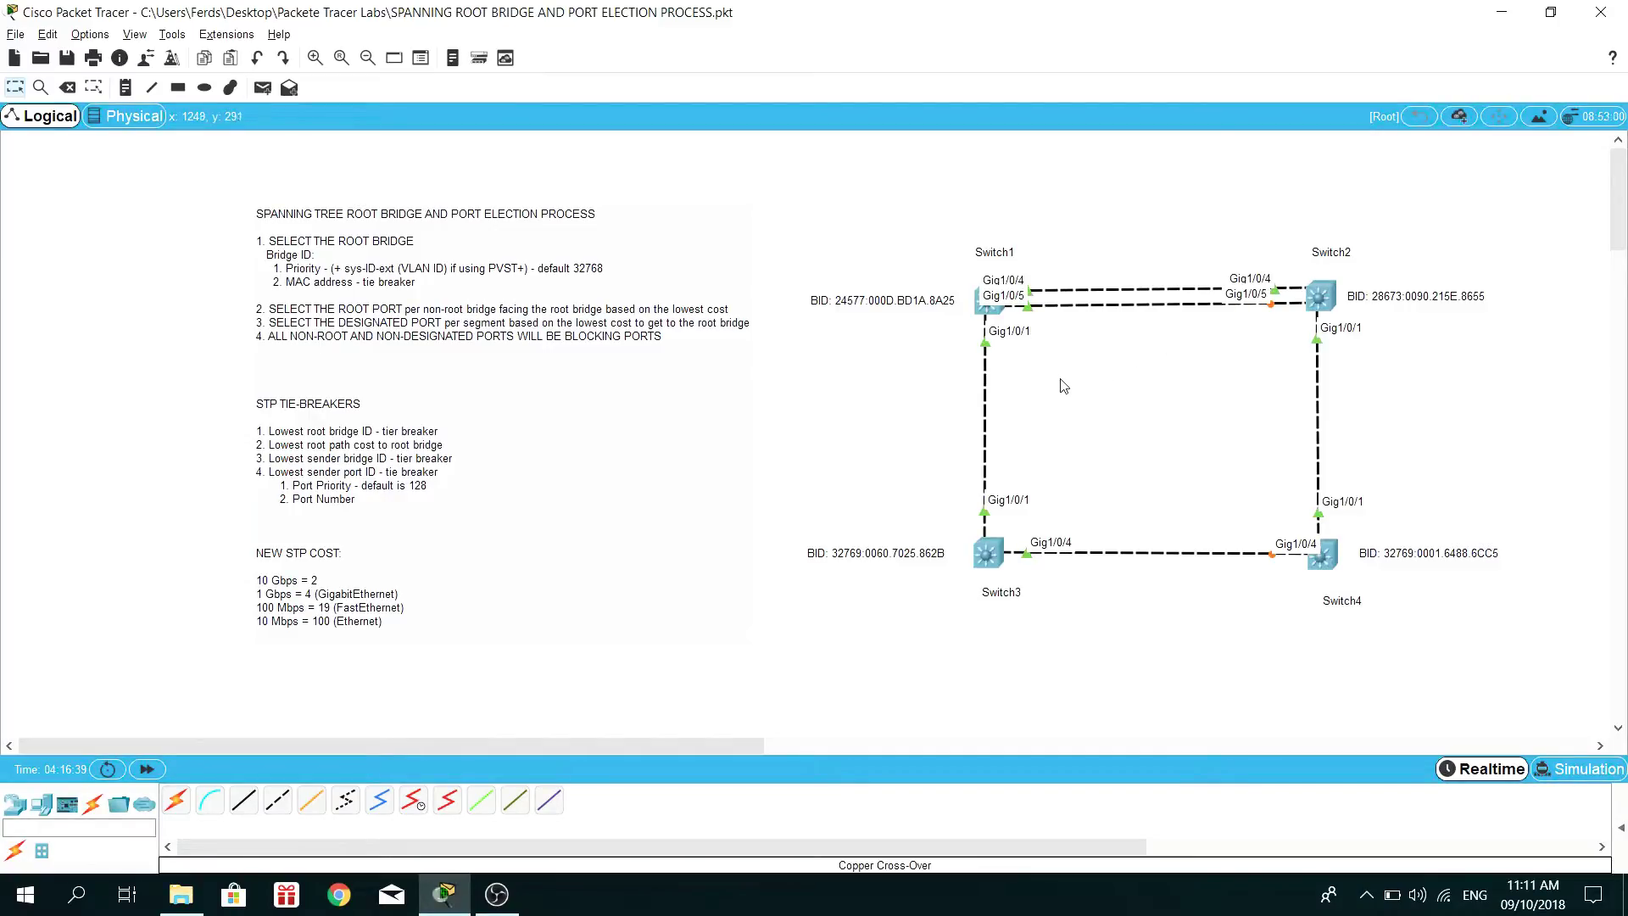
Step: Add a note reading ROOT at Switch1 and arrange it directly above the switch's name label
{"action": "mouse_move", "coordinate": [1316, 297]}
{"action": "left_click", "coordinate": [977, 239]}
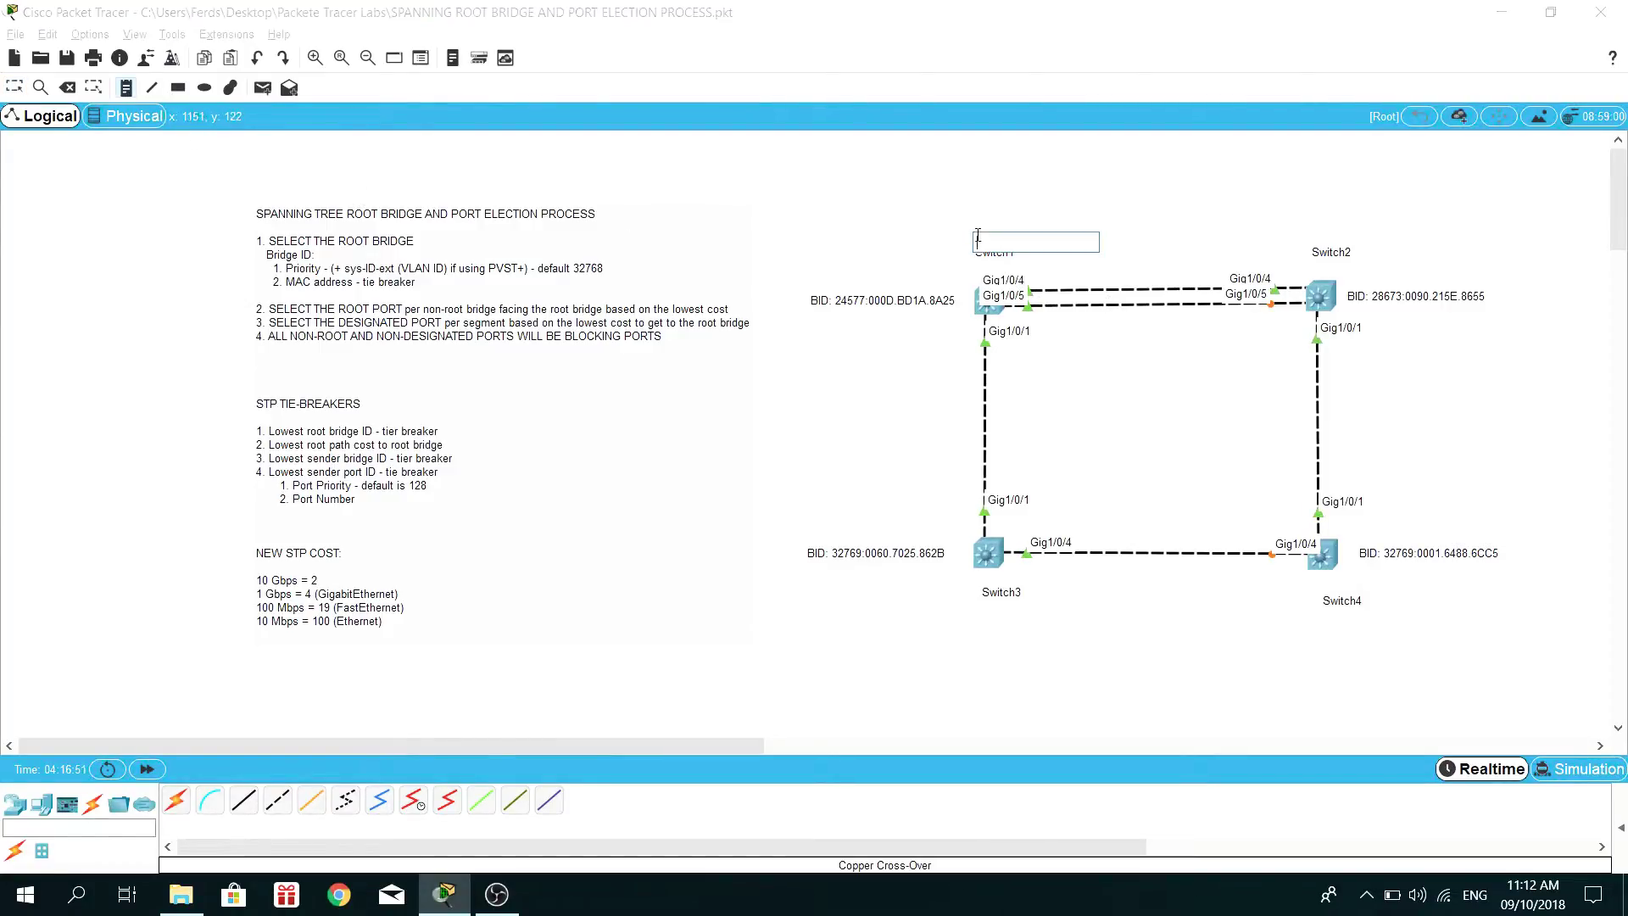
{"action": "type", "text": "ROOT"}
{"action": "key", "text": "Escape"}
{"action": "left_click_drag", "start_coordinate": [1000, 214], "coordinate": [1001, 259]}
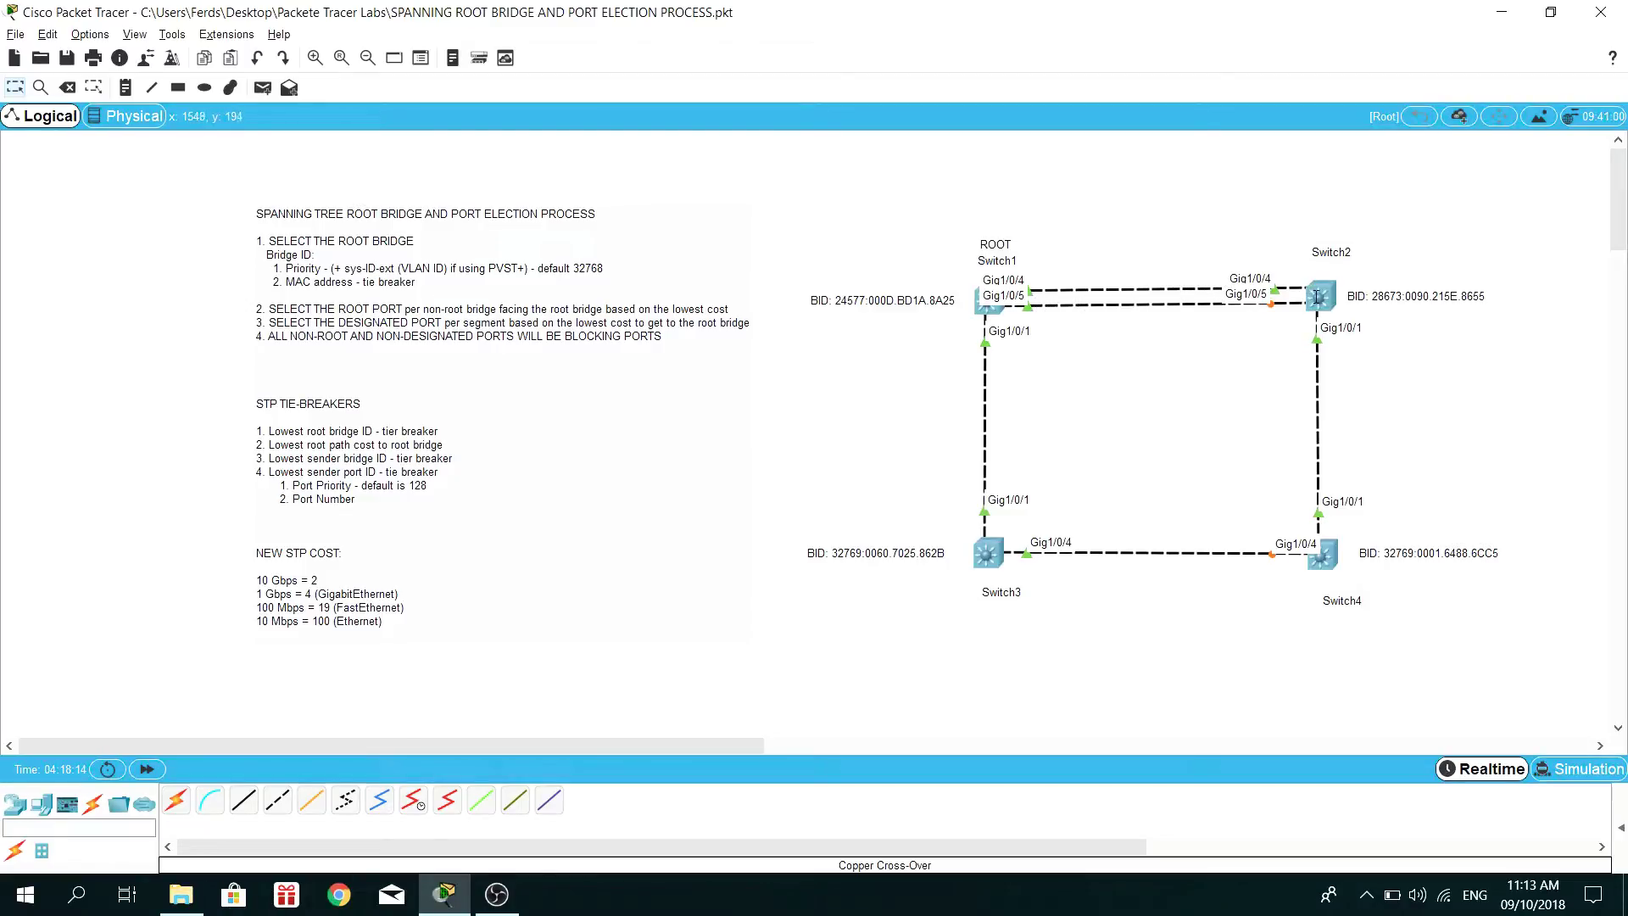
Step: Open Switch2's command line, enter privileged EXEC mode and run show spanning-tree
{"action": "left_click", "coordinate": [1321, 296]}
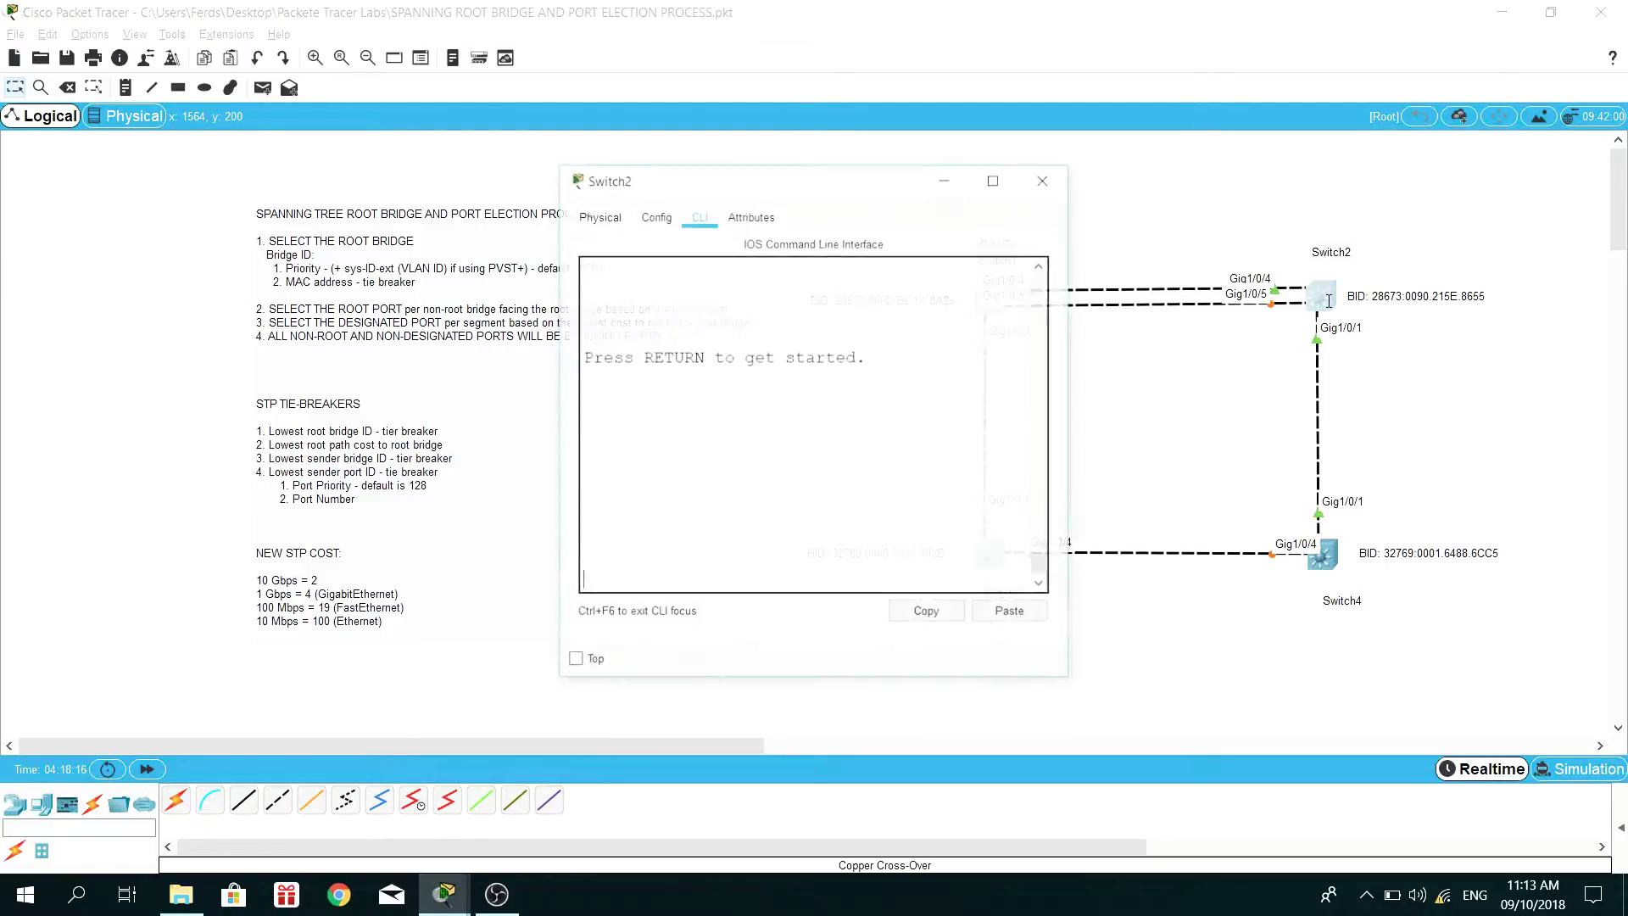
{"action": "key", "text": "Return"}
{"action": "type", "text": "en"}
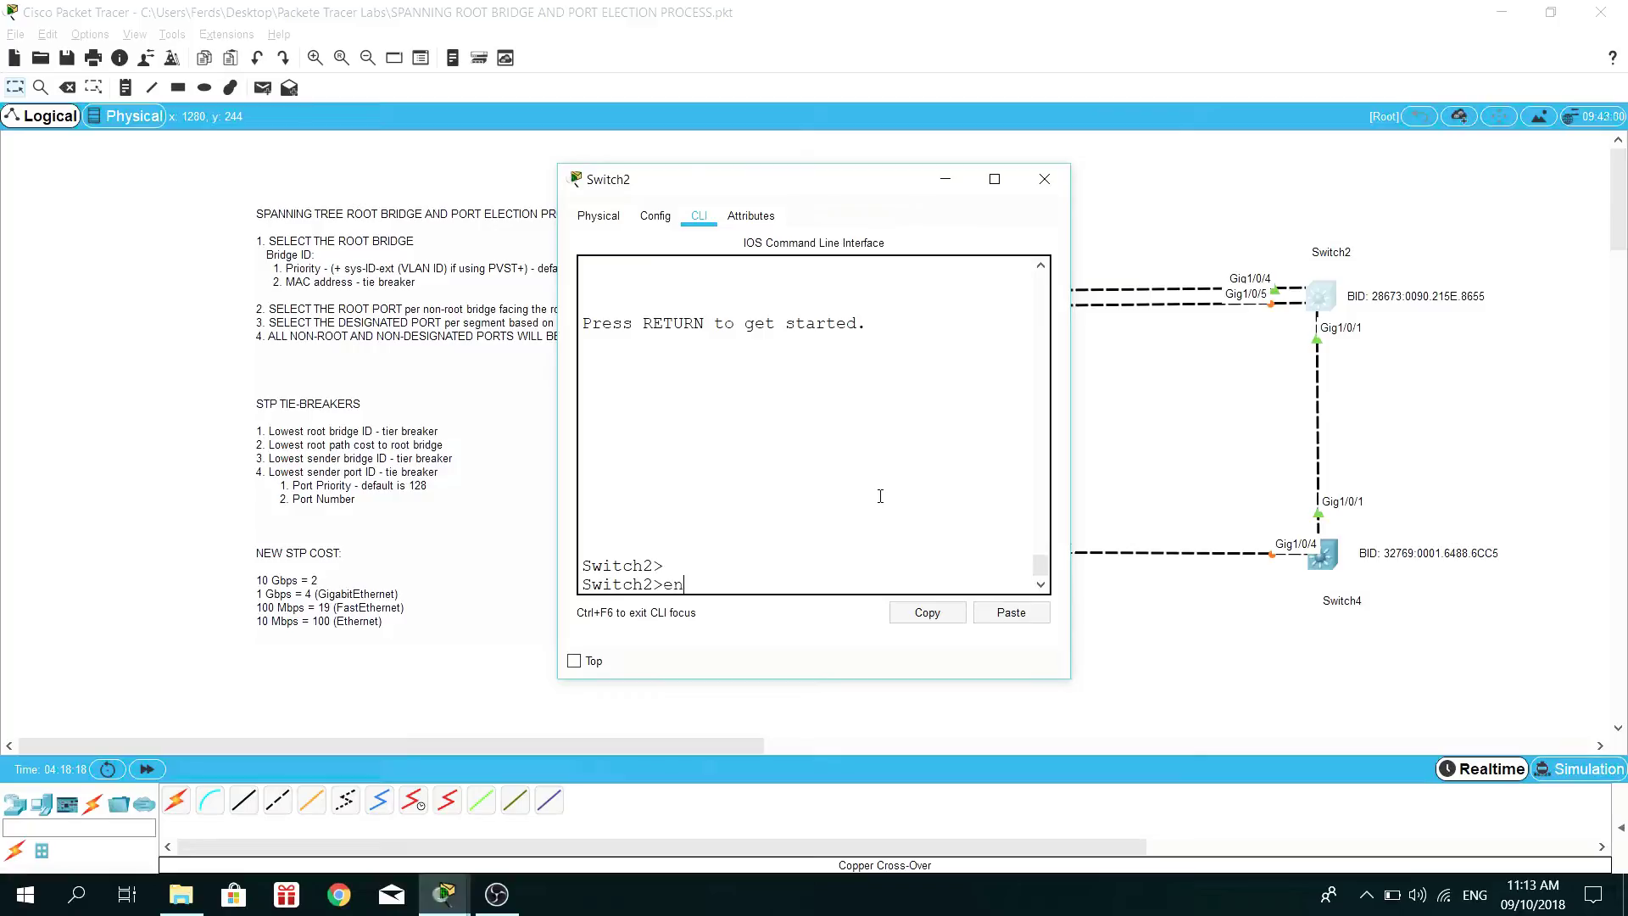
{"action": "key", "text": "Return"}
{"action": "type", "text": "showspanning-tree"}
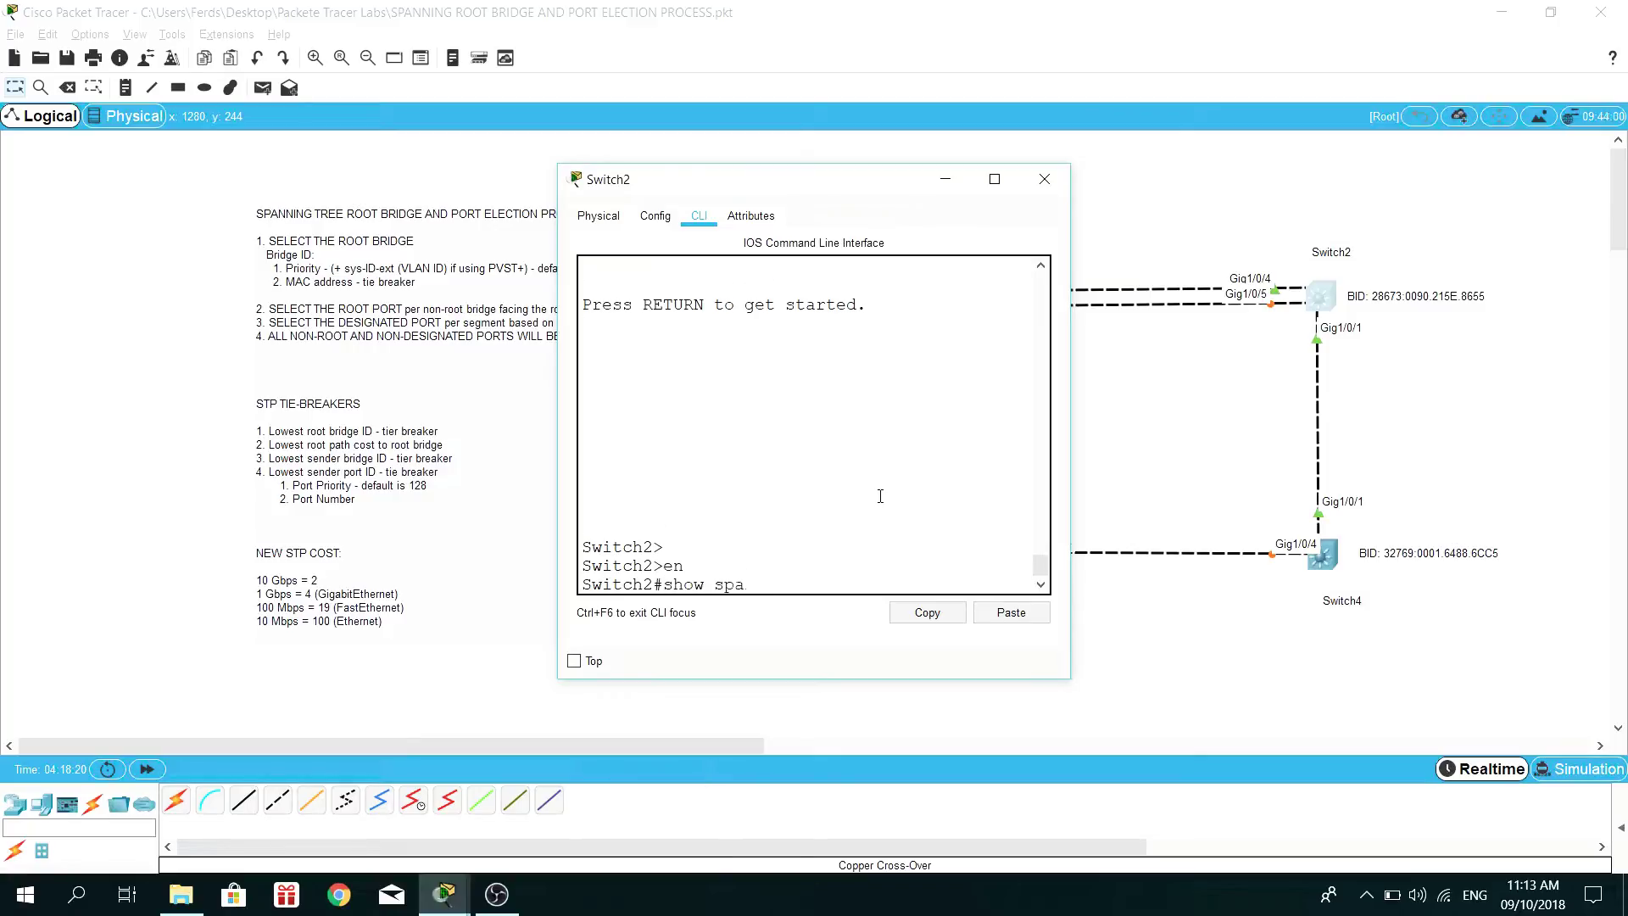
{"action": "key", "text": "Return"}
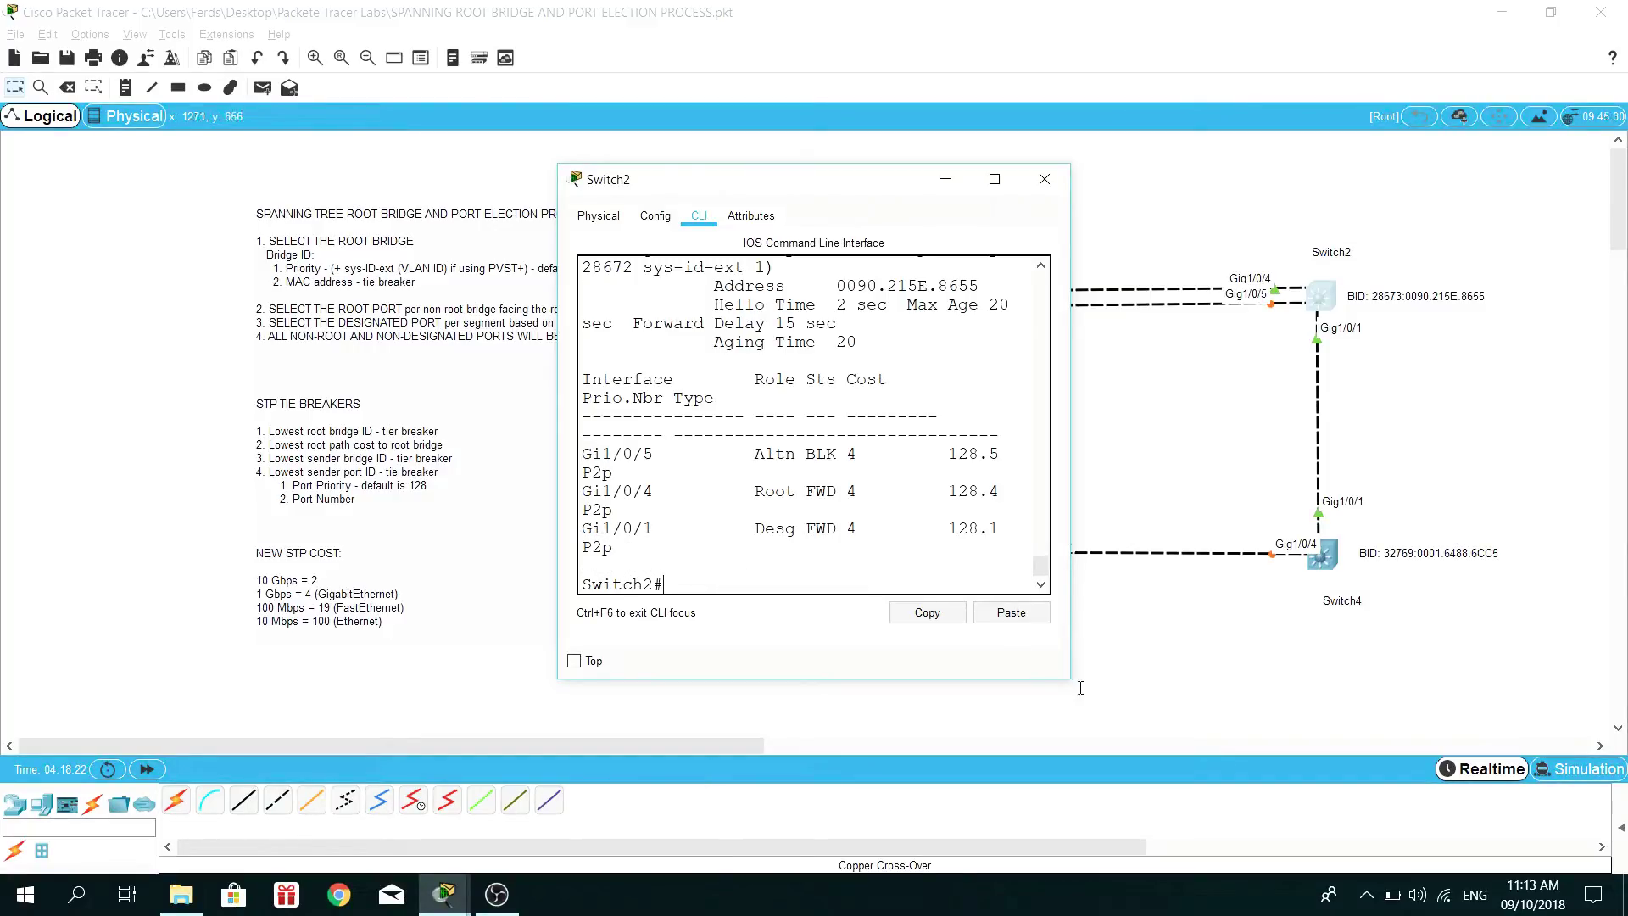
Step: Widen the Switch2 window, examine the interface roles, states and costs in its spanning-tree output, and minimize it
{"action": "left_click_drag", "start_coordinate": [1069, 678], "coordinate": [1621, 704]}
{"action": "left_click_drag", "start_coordinate": [1099, 180], "coordinate": [668, 174]}
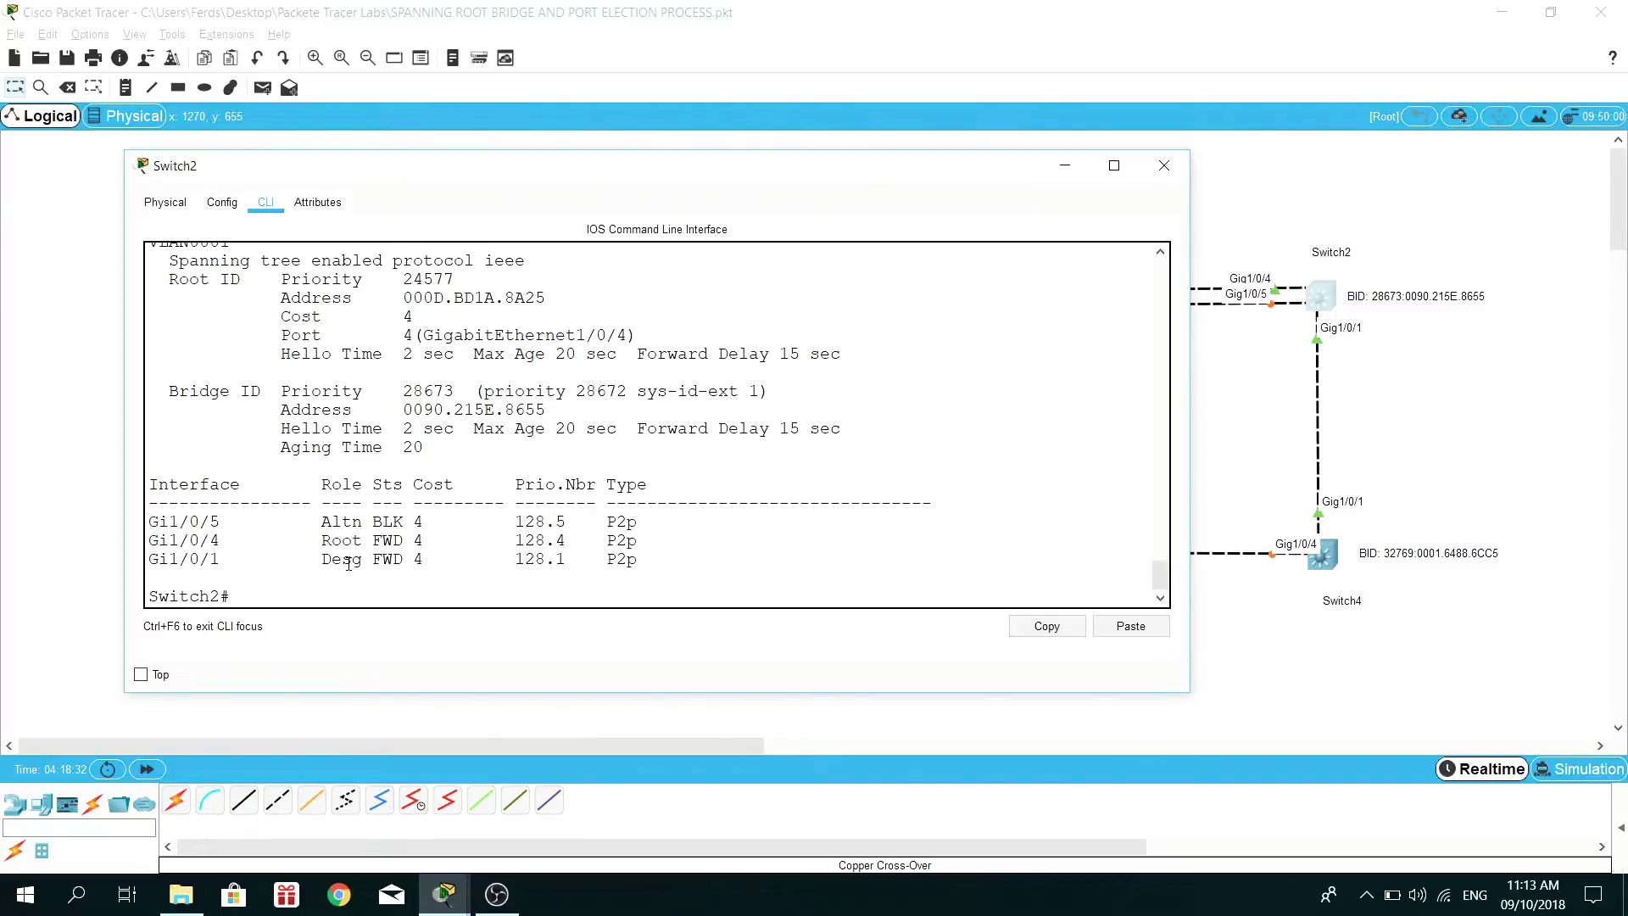
{"action": "left_click_drag", "start_coordinate": [705, 184], "coordinate": [943, 201]}
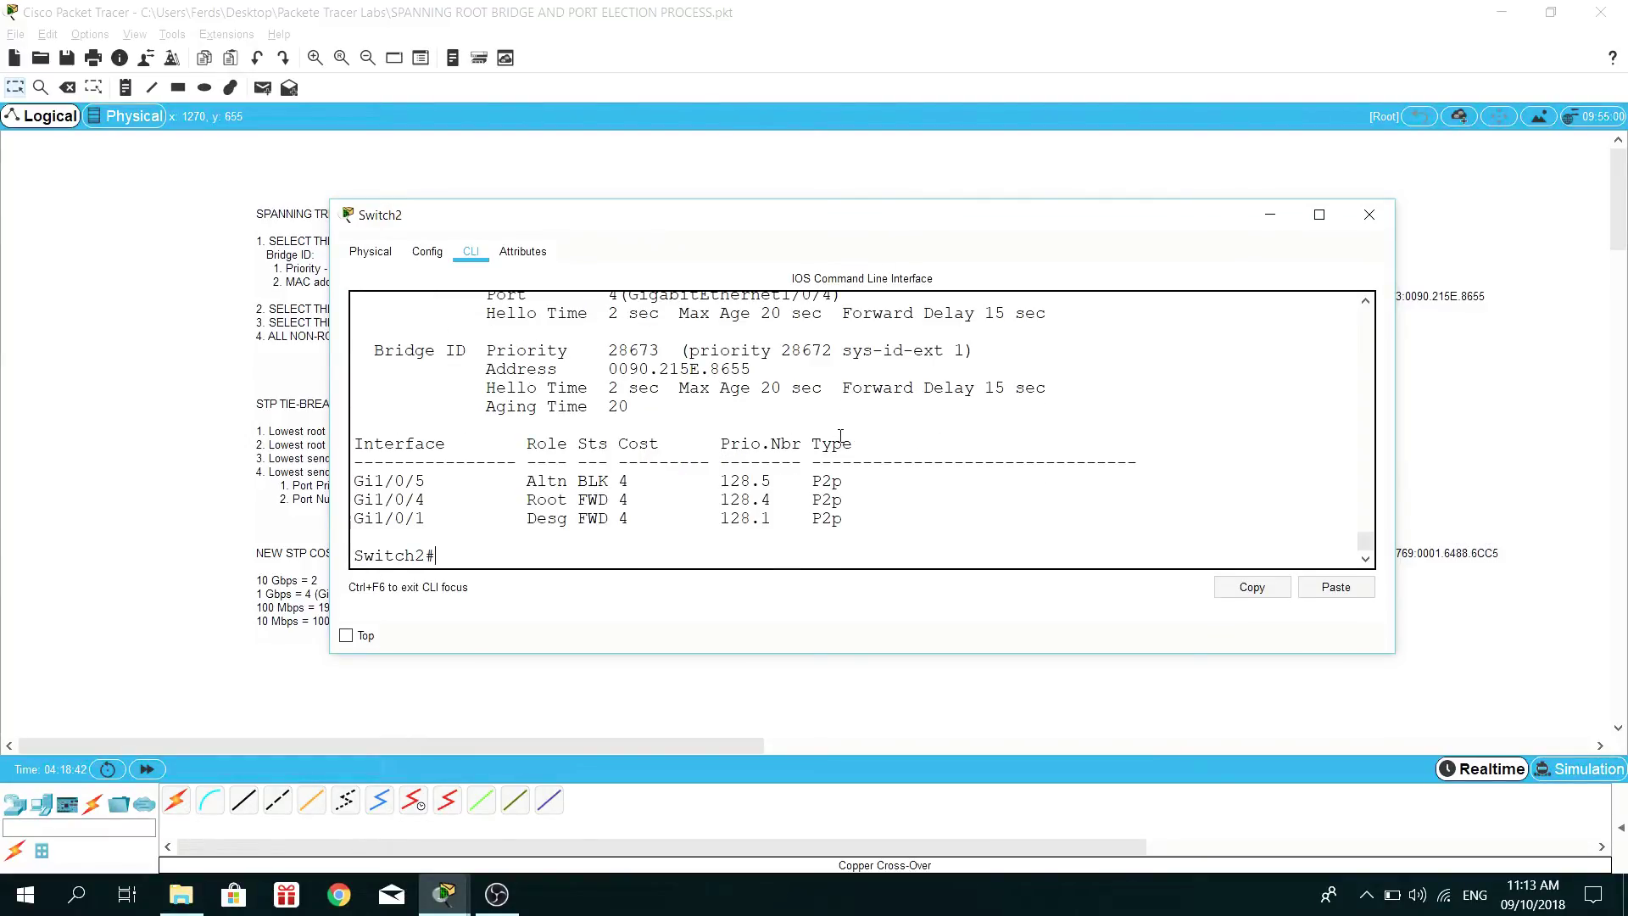
{"action": "left_click_drag", "start_coordinate": [730, 217], "coordinate": [767, 196]}
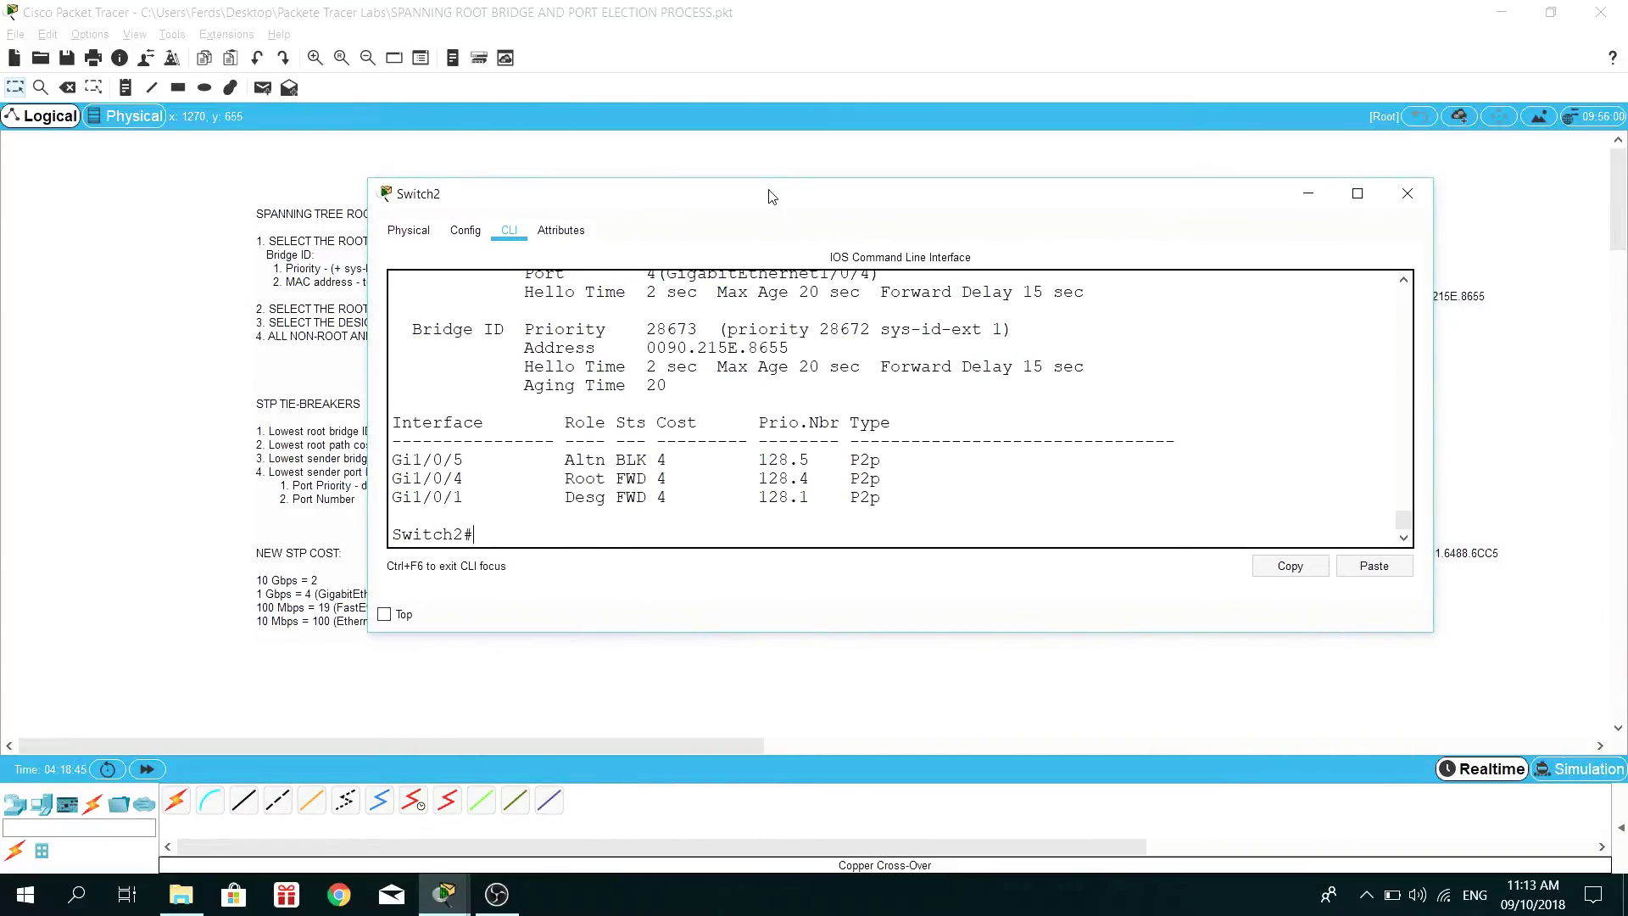
{"action": "left_click", "coordinate": [1307, 199]}
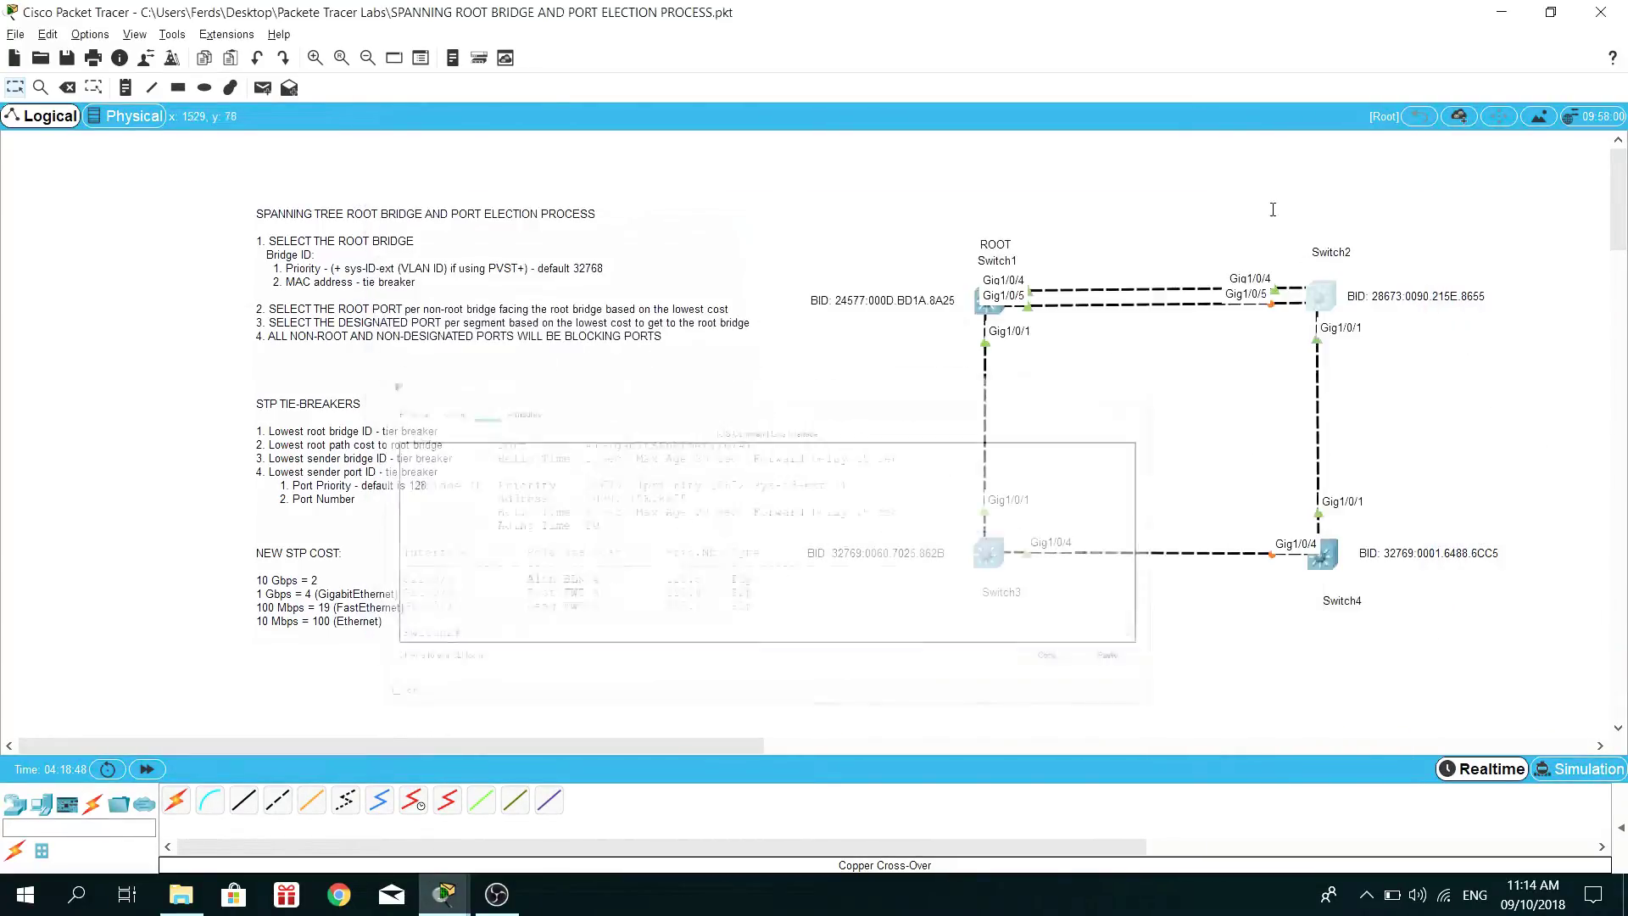
Step: Reopen Switch1's command line in a wider window and rerun show spanning-tree to check its port roles
{"action": "left_click", "coordinate": [989, 305]}
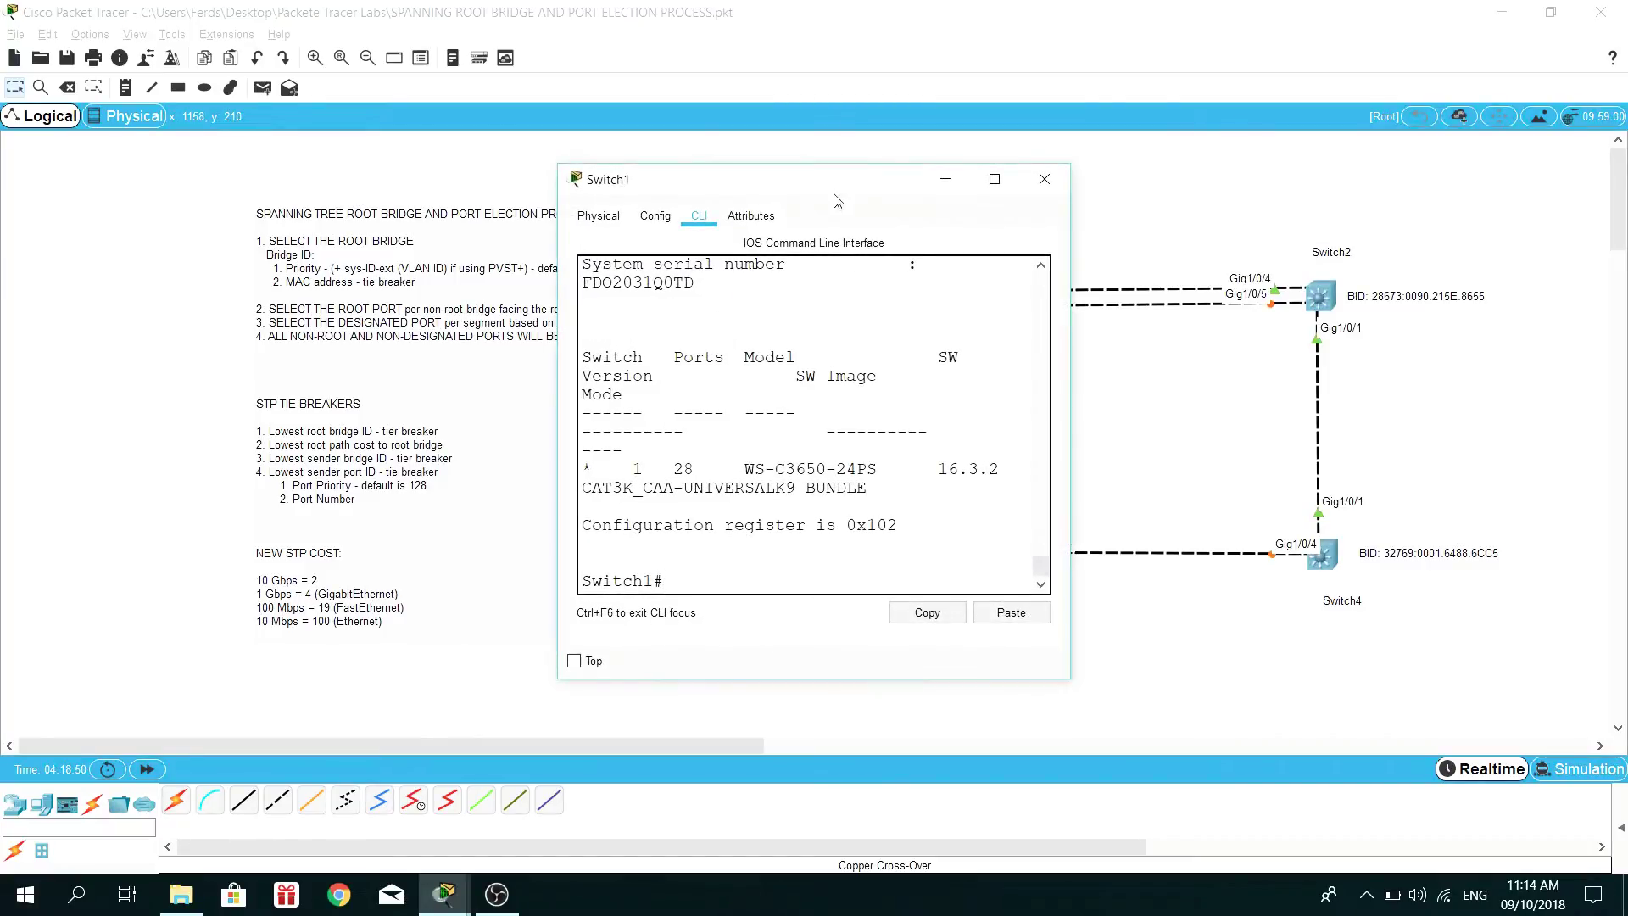
{"action": "left_click_drag", "start_coordinate": [838, 201], "coordinate": [637, 167]}
{"action": "left_click_drag", "start_coordinate": [868, 641], "coordinate": [1019, 661]}
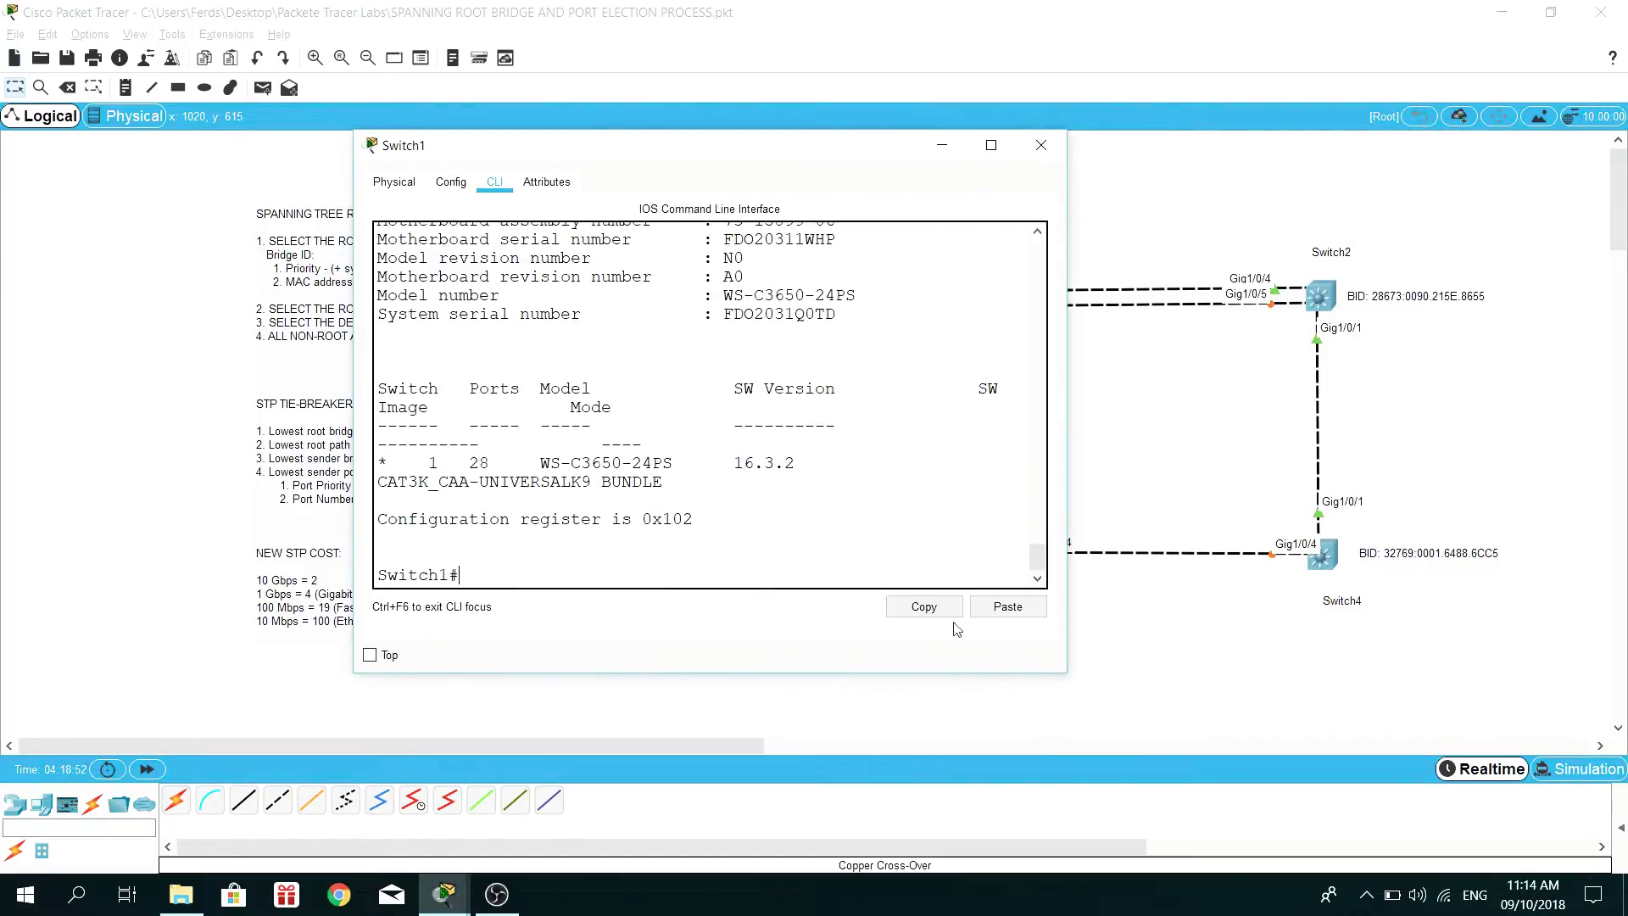
{"action": "type", "text": "show sp"}
{"action": "key", "text": "Tab"}
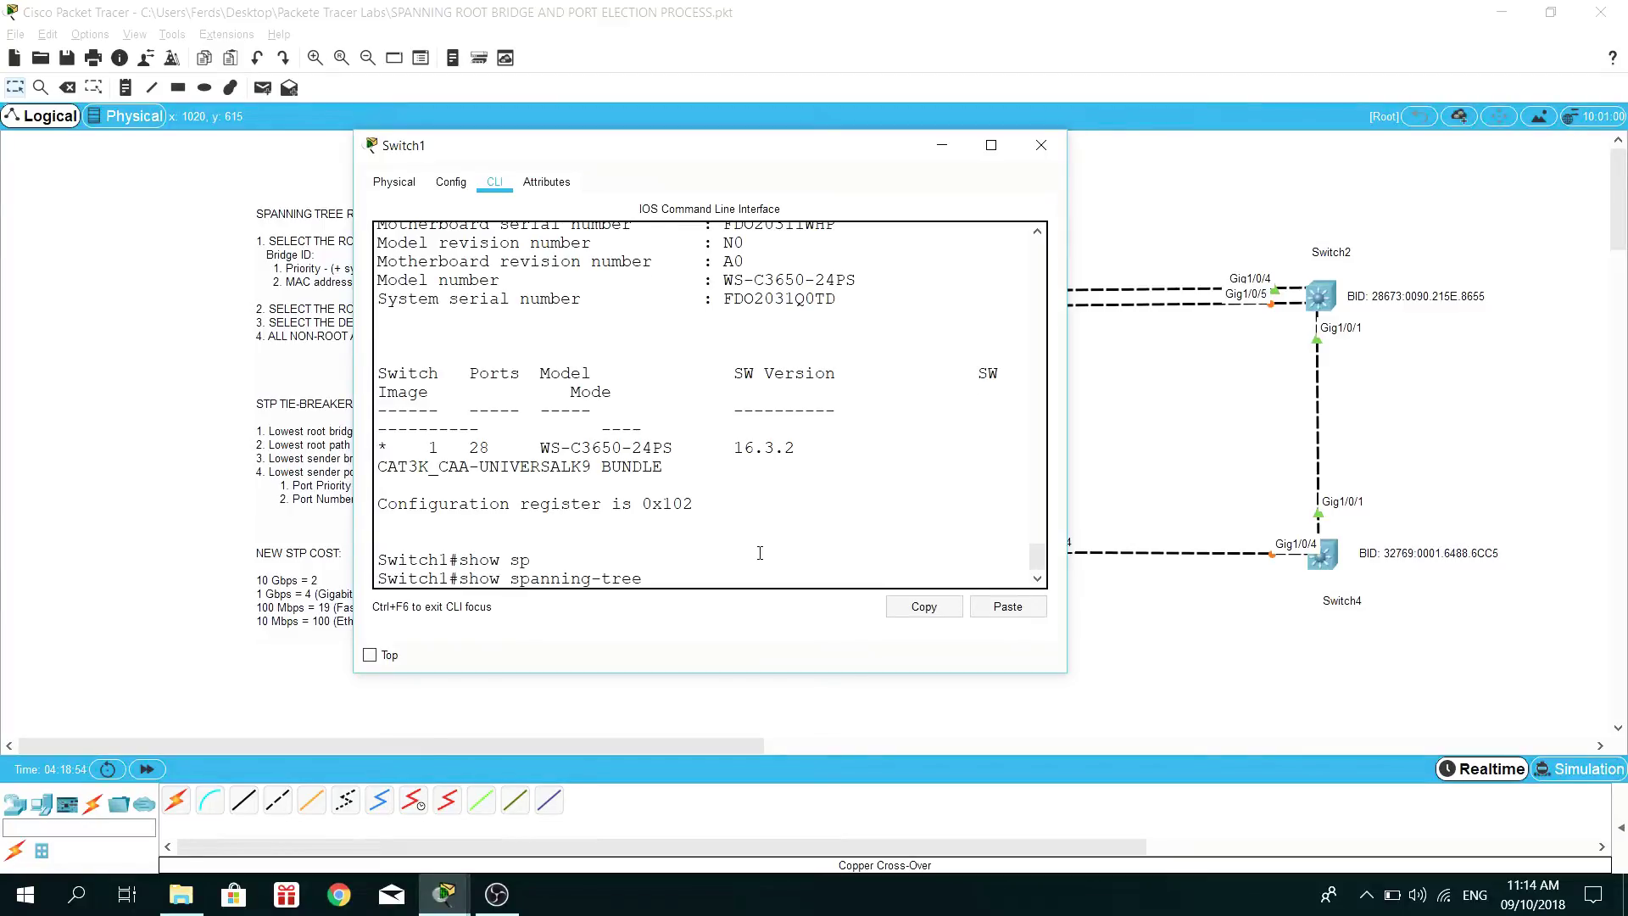
{"action": "key", "text": "Return"}
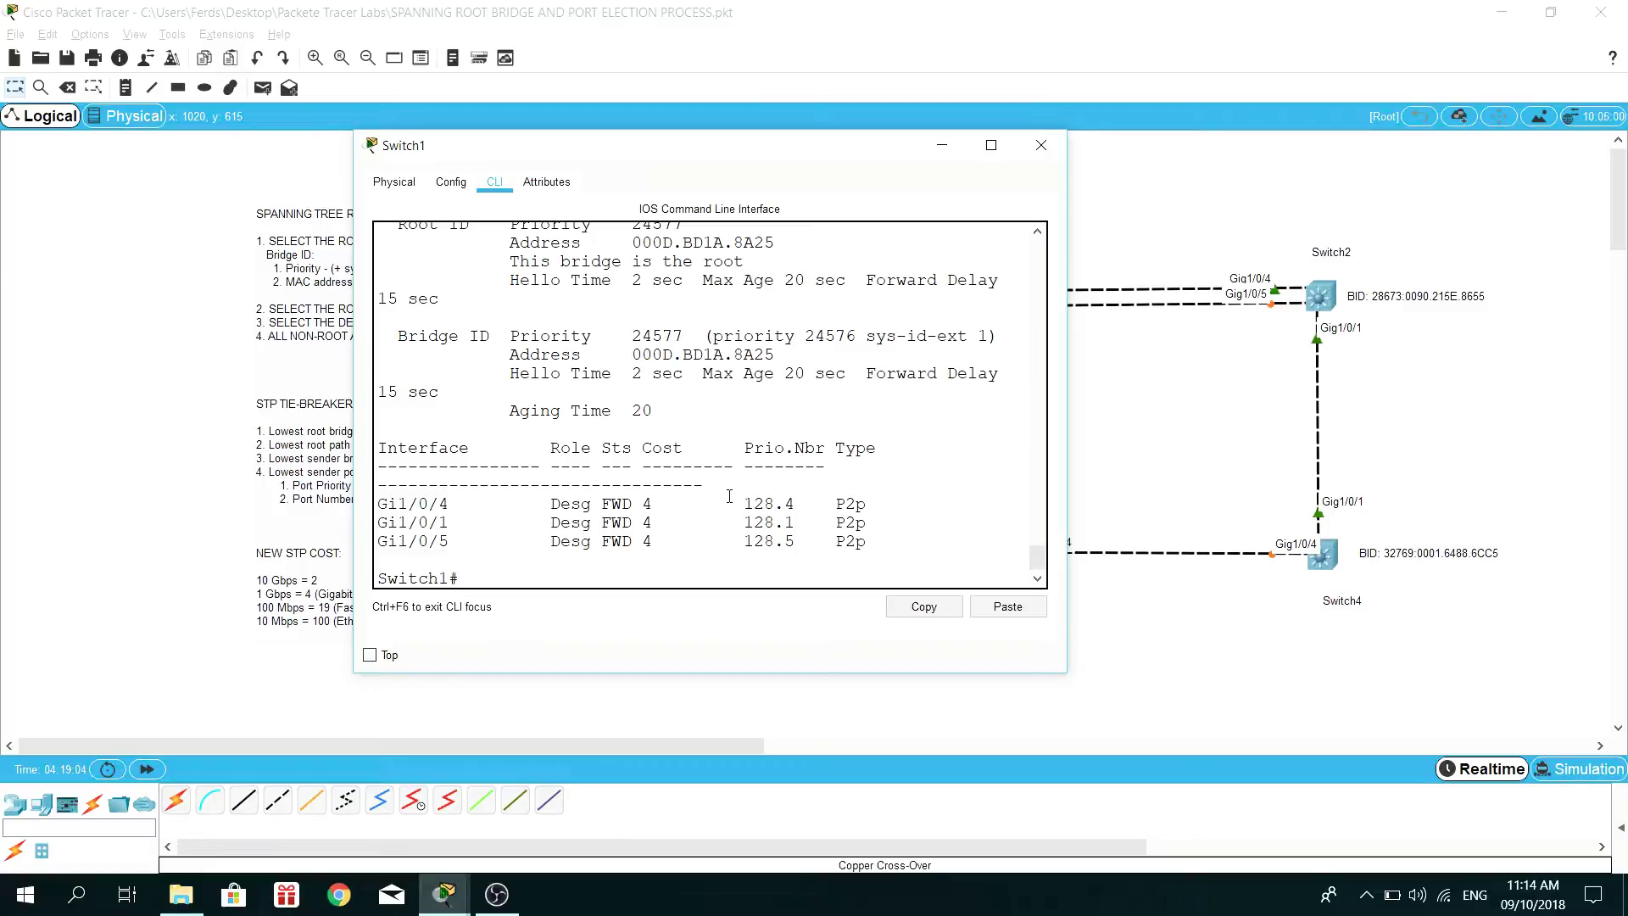
Step: Examine the interface roles and port numbers in Switch1's spanning-tree output against the topology and tie-breaker notes, and close its window
{"action": "left_click_drag", "start_coordinate": [799, 163], "coordinate": [661, 179]}
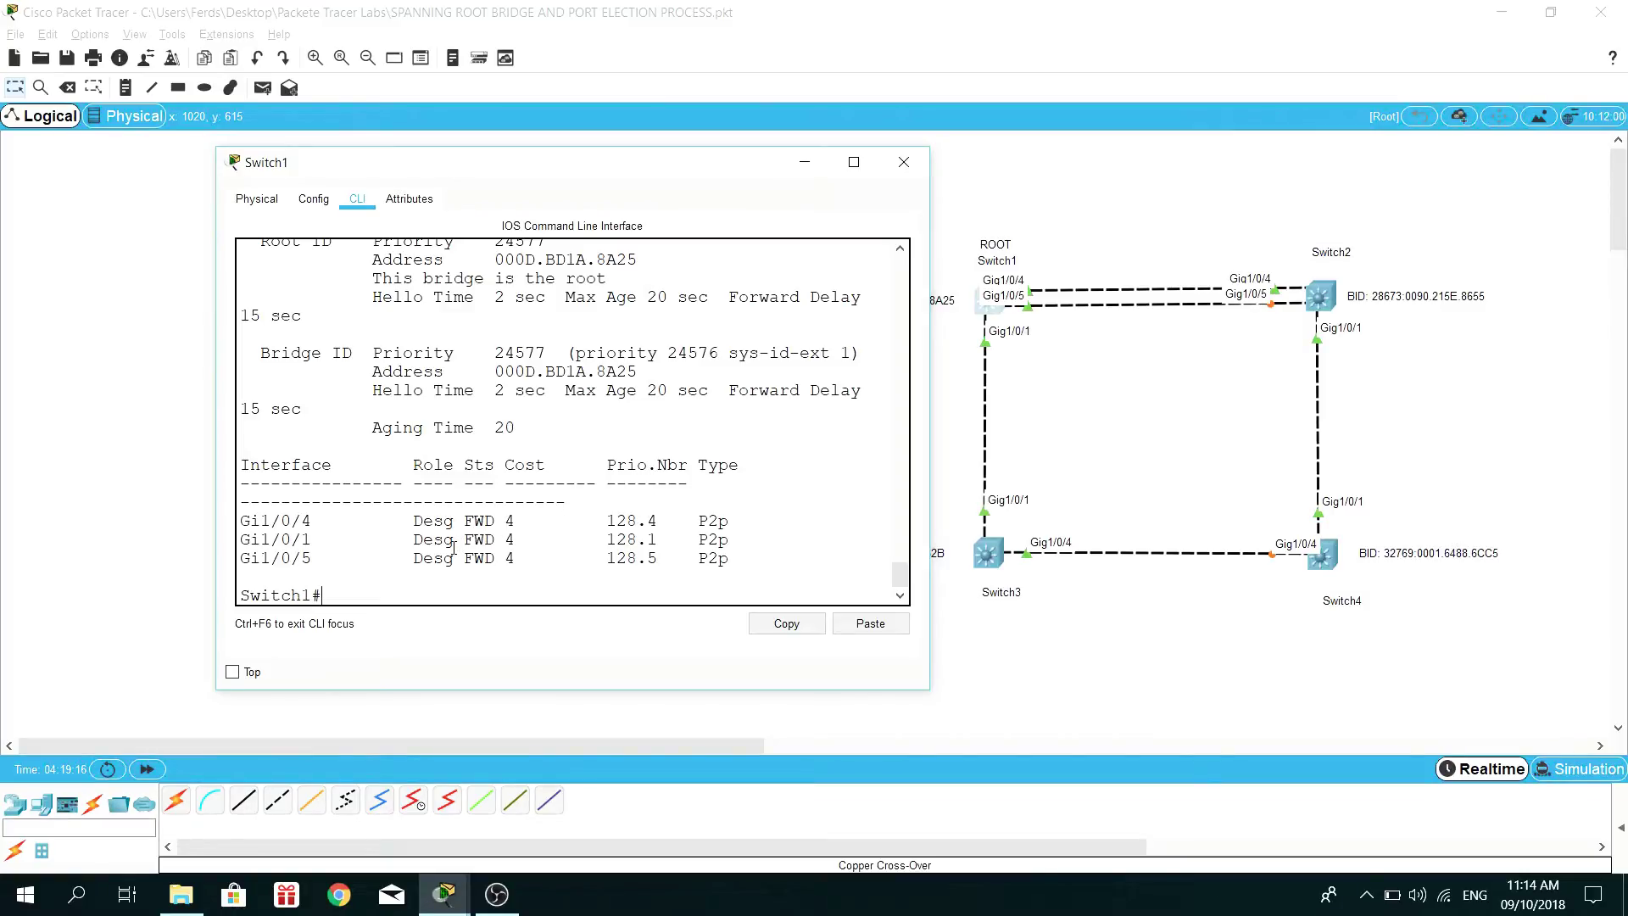
{"action": "left_click_drag", "start_coordinate": [533, 174], "coordinate": [805, 200]}
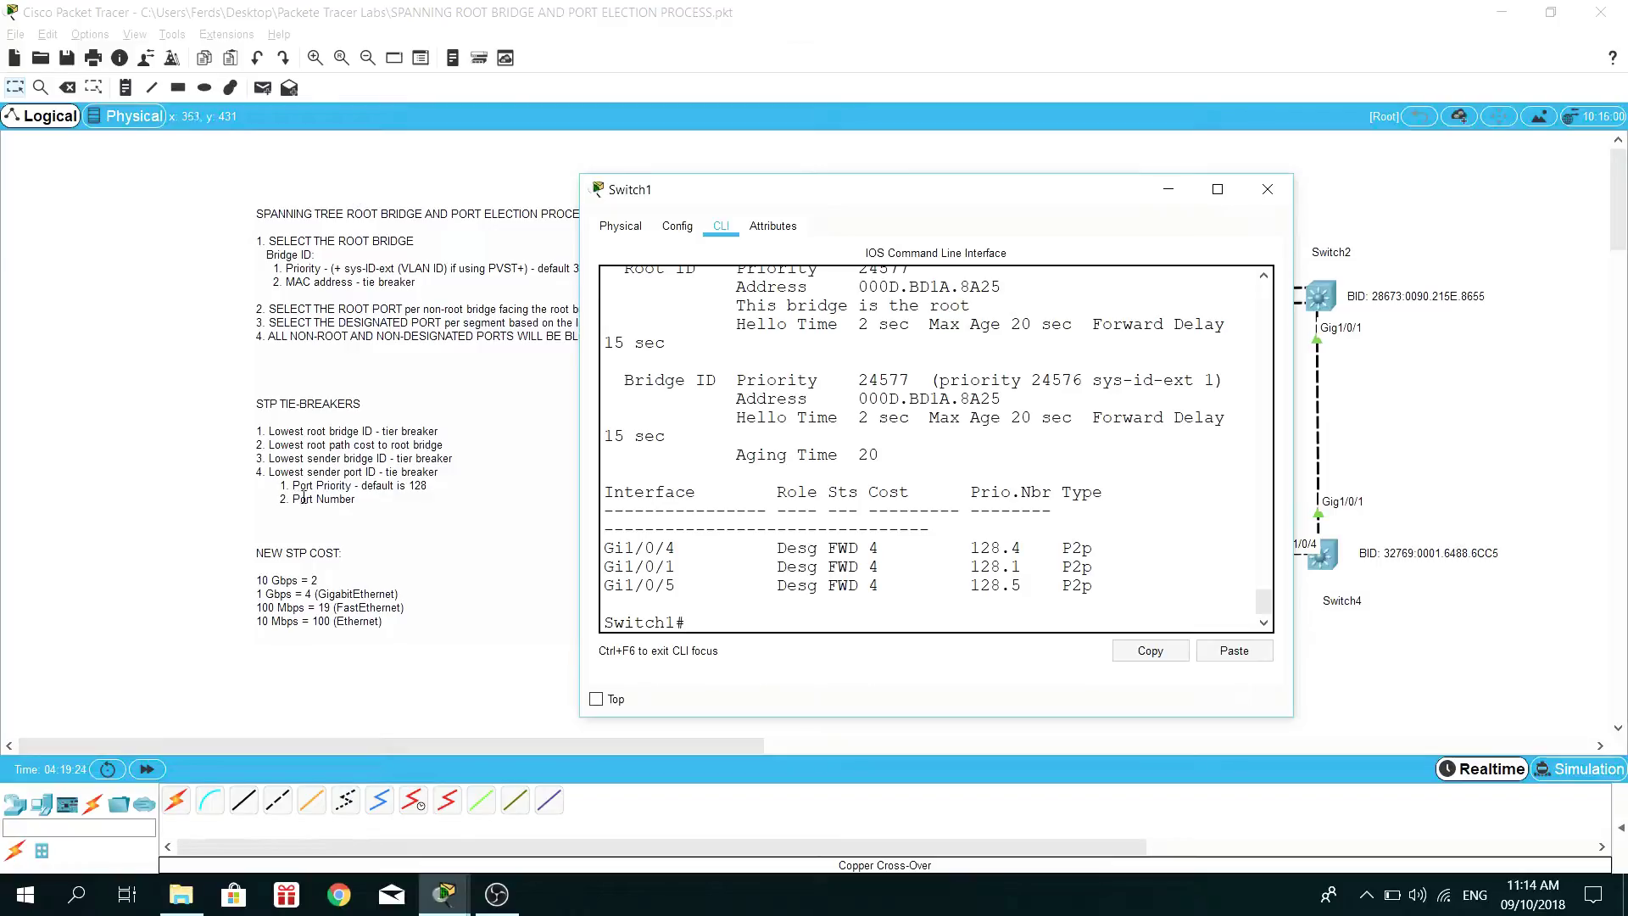
{"action": "left_click_drag", "start_coordinate": [1003, 547], "coordinate": [973, 550]}
{"action": "left_click", "coordinate": [1041, 550]}
{"action": "left_click_drag", "start_coordinate": [1026, 205], "coordinate": [767, 184]}
{"action": "left_click_drag", "start_coordinate": [421, 528], "coordinate": [413, 529]}
{"action": "left_click_drag", "start_coordinate": [780, 185], "coordinate": [643, 209]}
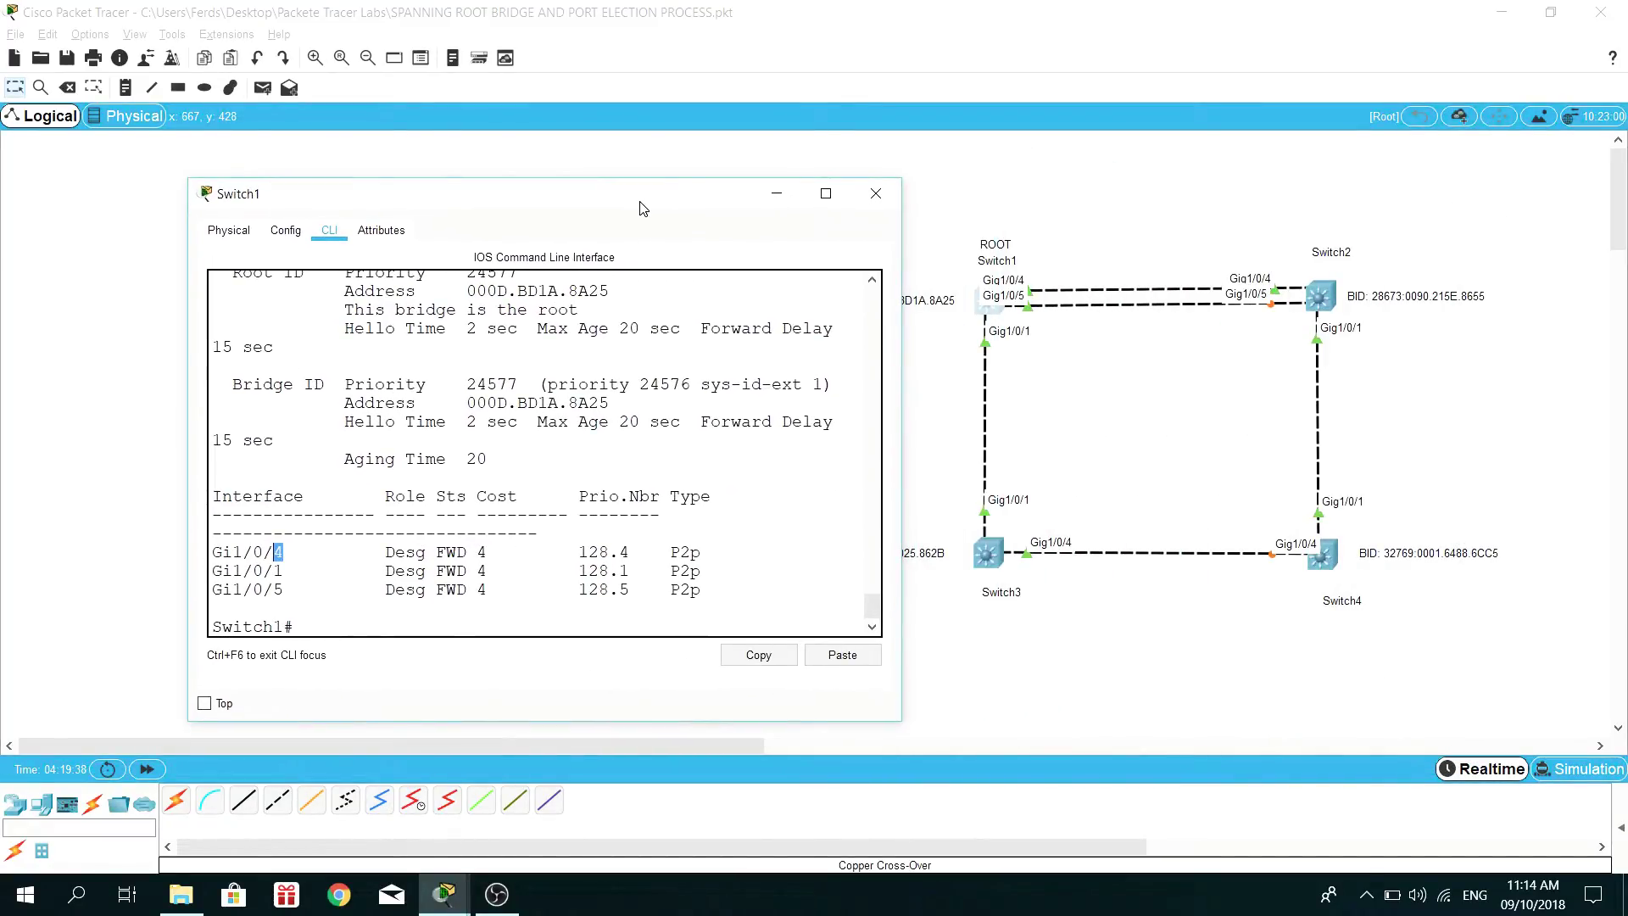
{"action": "double_click", "coordinate": [285, 552]}
{"action": "left_click", "coordinate": [875, 193]}
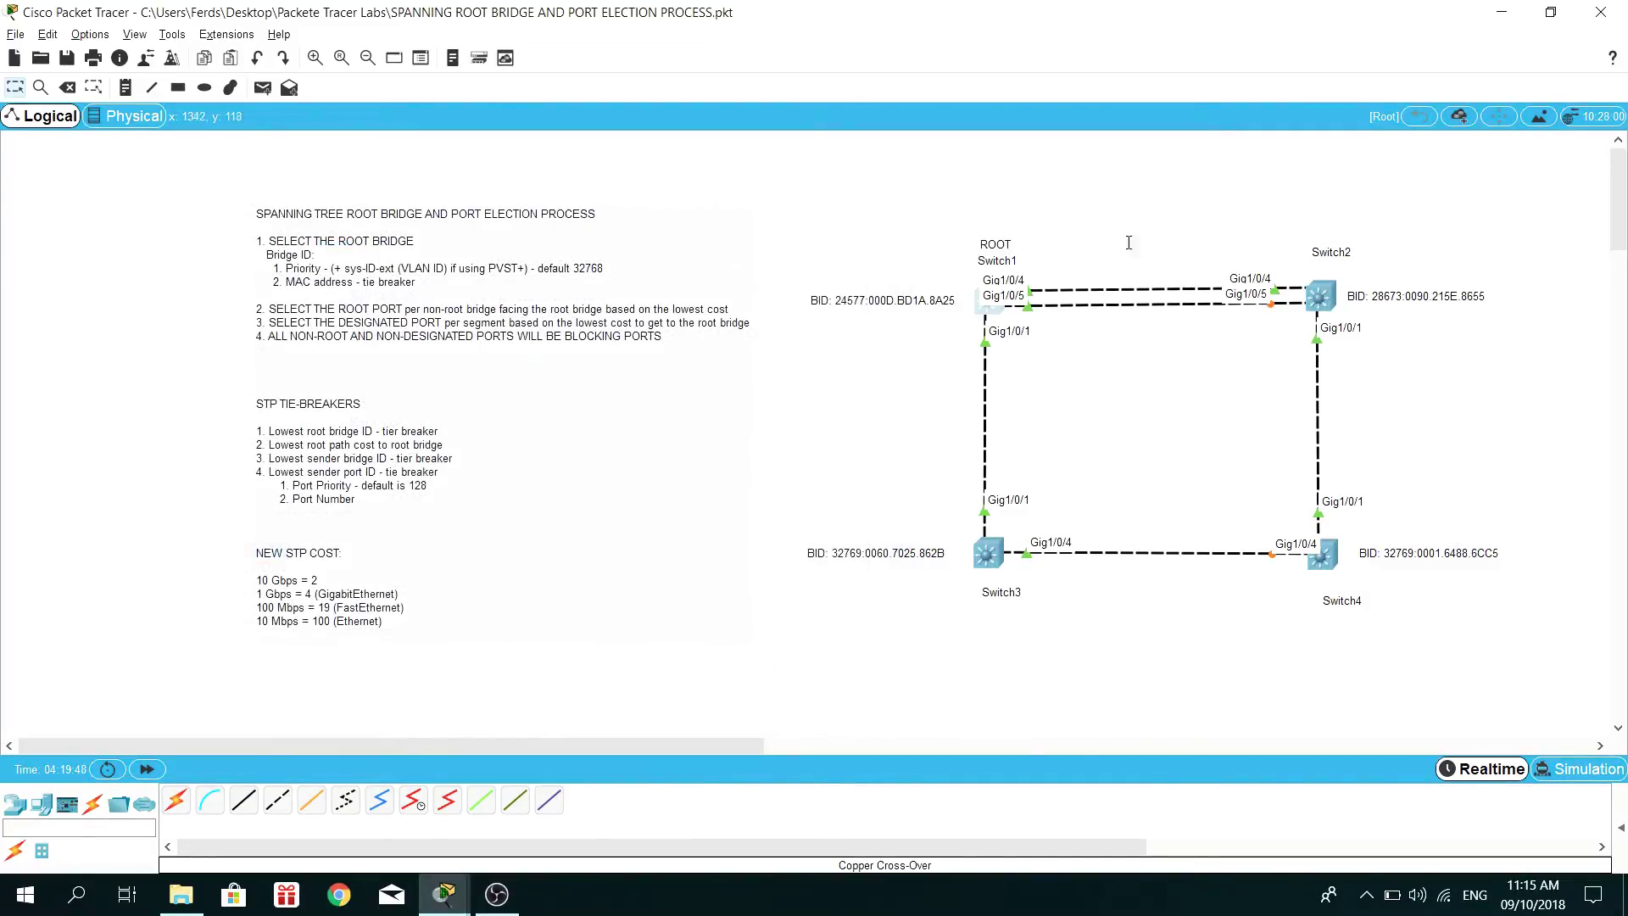
Step: Add a note reading RP beside Switch2's Gig1/0/4 port and position it just above the link
{"action": "left_click", "coordinate": [125, 88]}
{"action": "left_click", "coordinate": [1282, 273]}
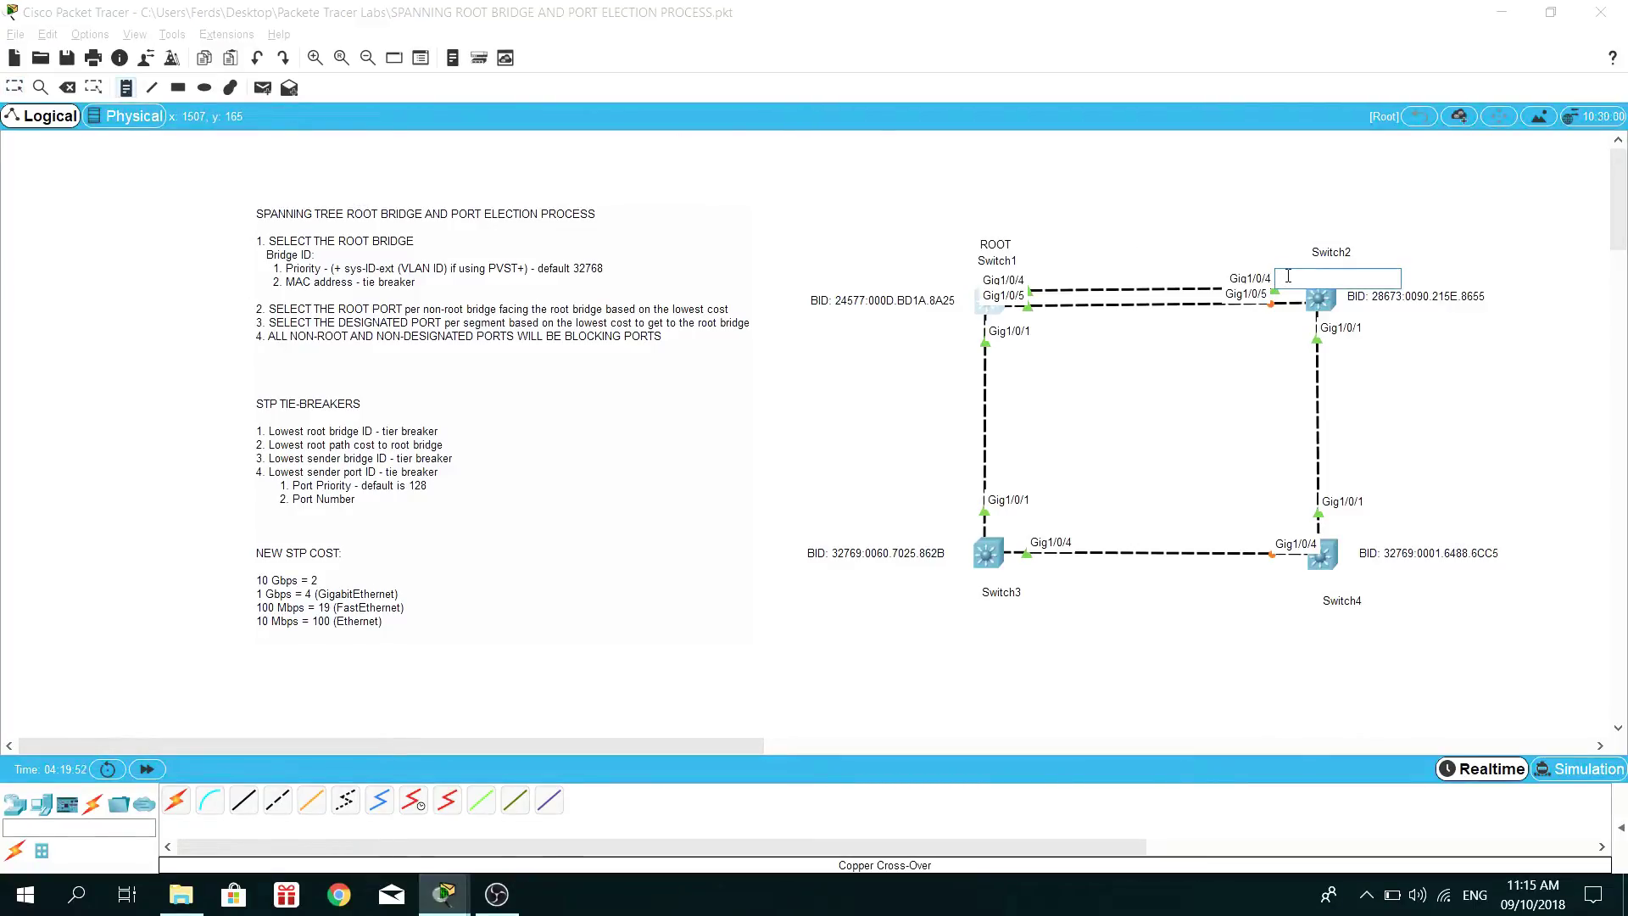
{"action": "type", "text": "RP"}
{"action": "key", "text": "Escape"}
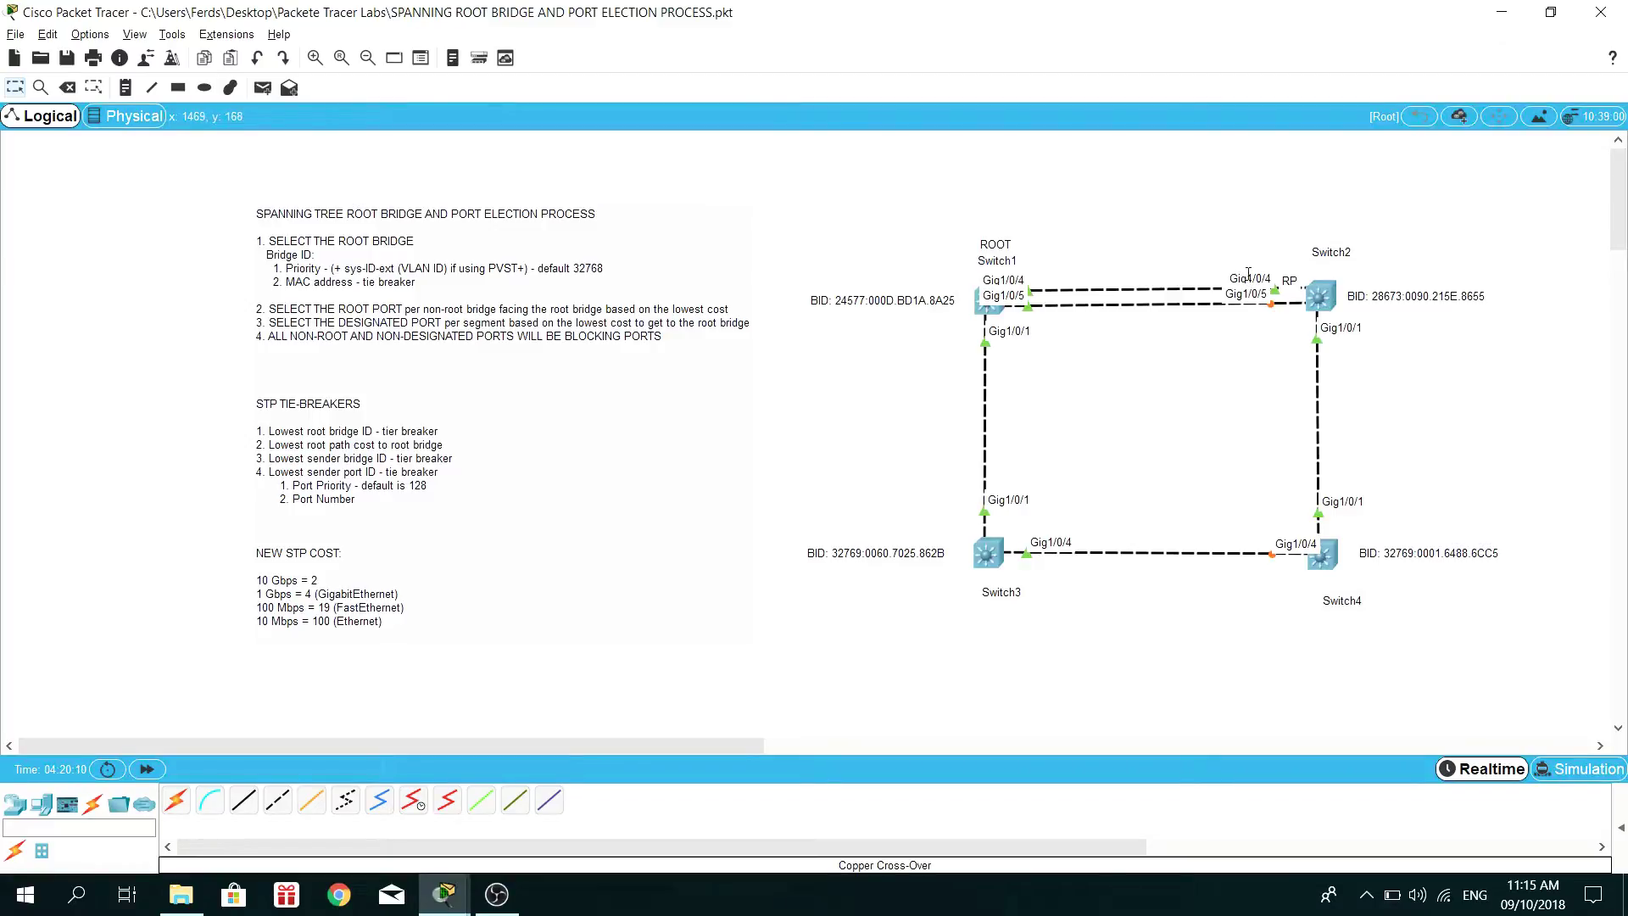
{"action": "left_click_drag", "start_coordinate": [1288, 280], "coordinate": [1289, 273]}
Step: Open Switch3's command line in a wider window, enter privileged EXEC mode and run show spanning-tree
{"action": "left_click", "coordinate": [988, 552]}
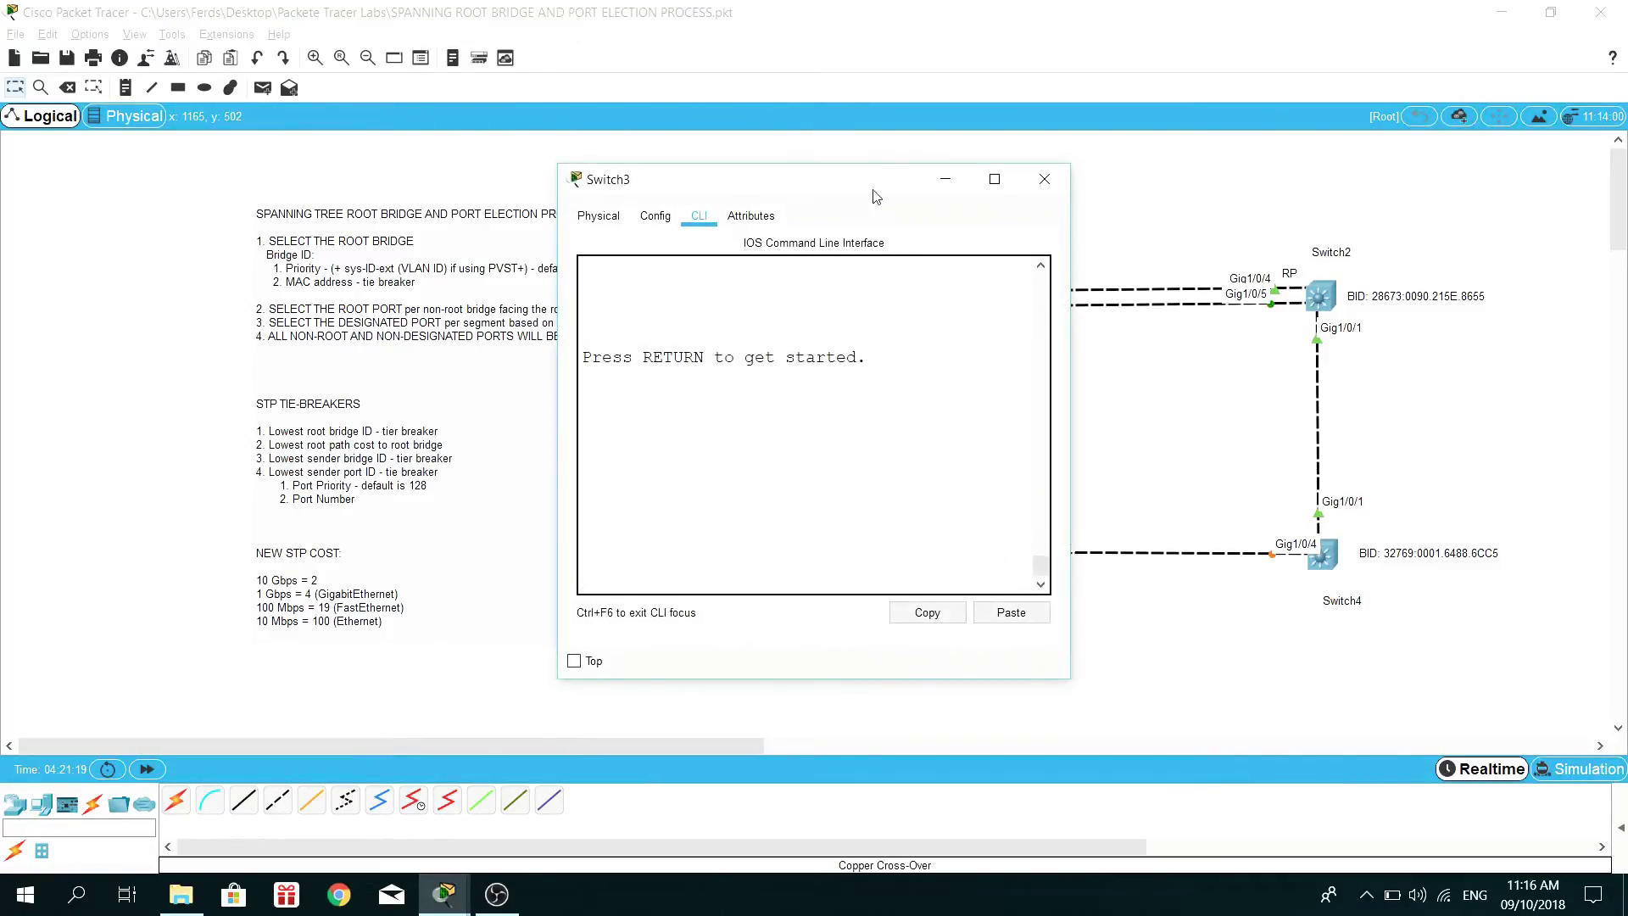
{"action": "left_click_drag", "start_coordinate": [876, 197], "coordinate": [608, 207]}
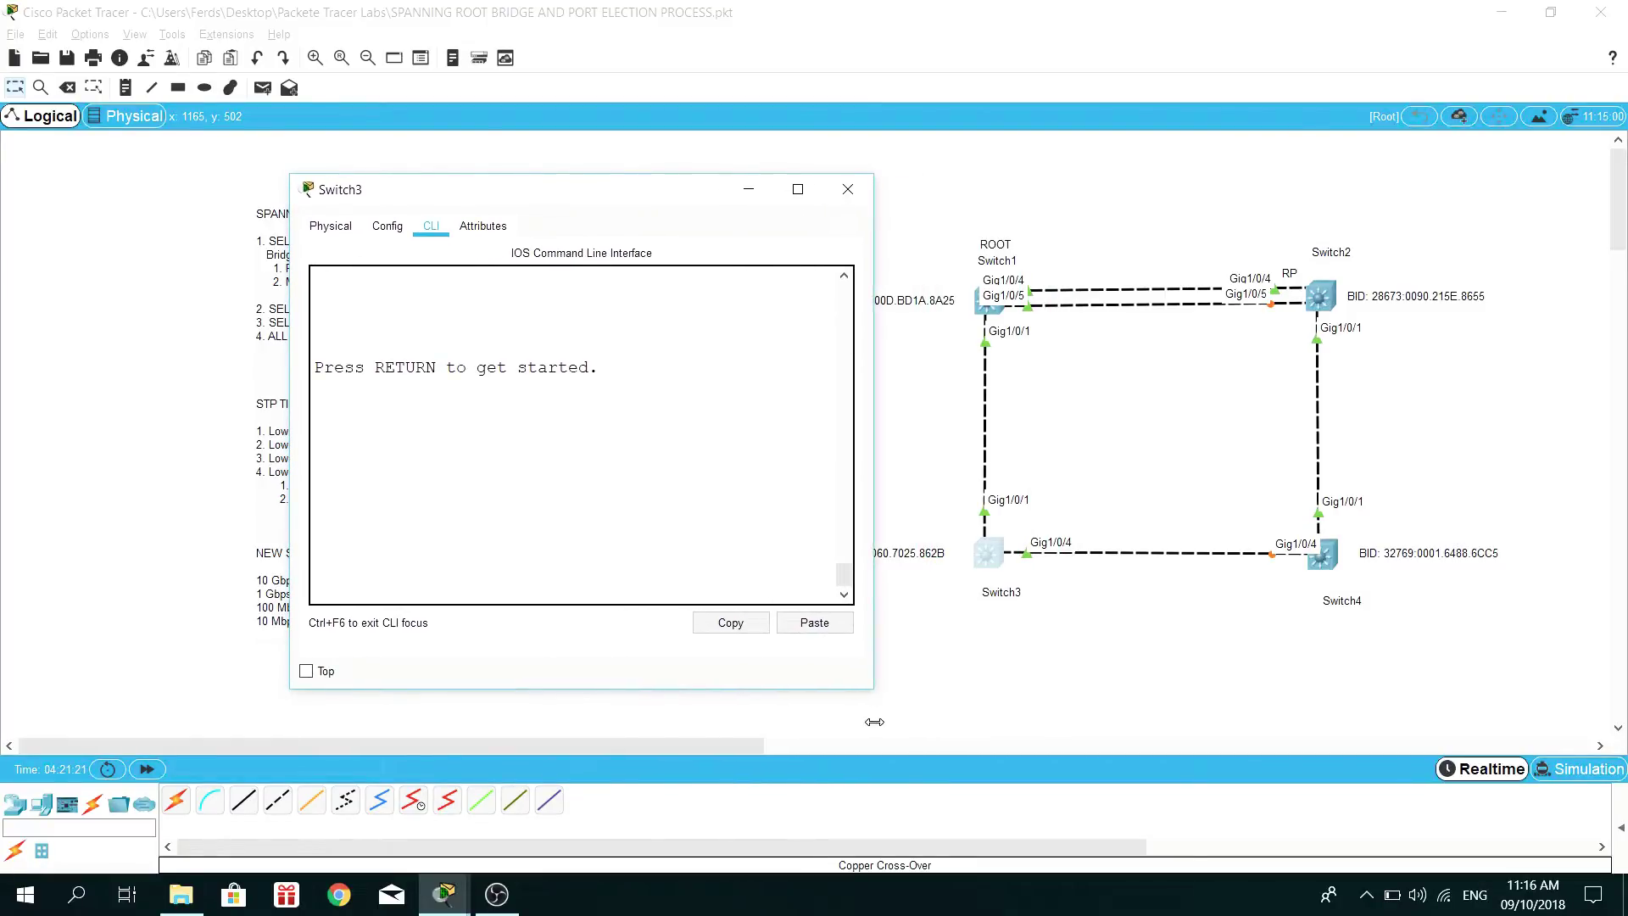
{"action": "left_click_drag", "start_coordinate": [874, 721], "coordinate": [1077, 722]}
{"action": "key", "text": "Return"}
{"action": "type", "text": "en"}
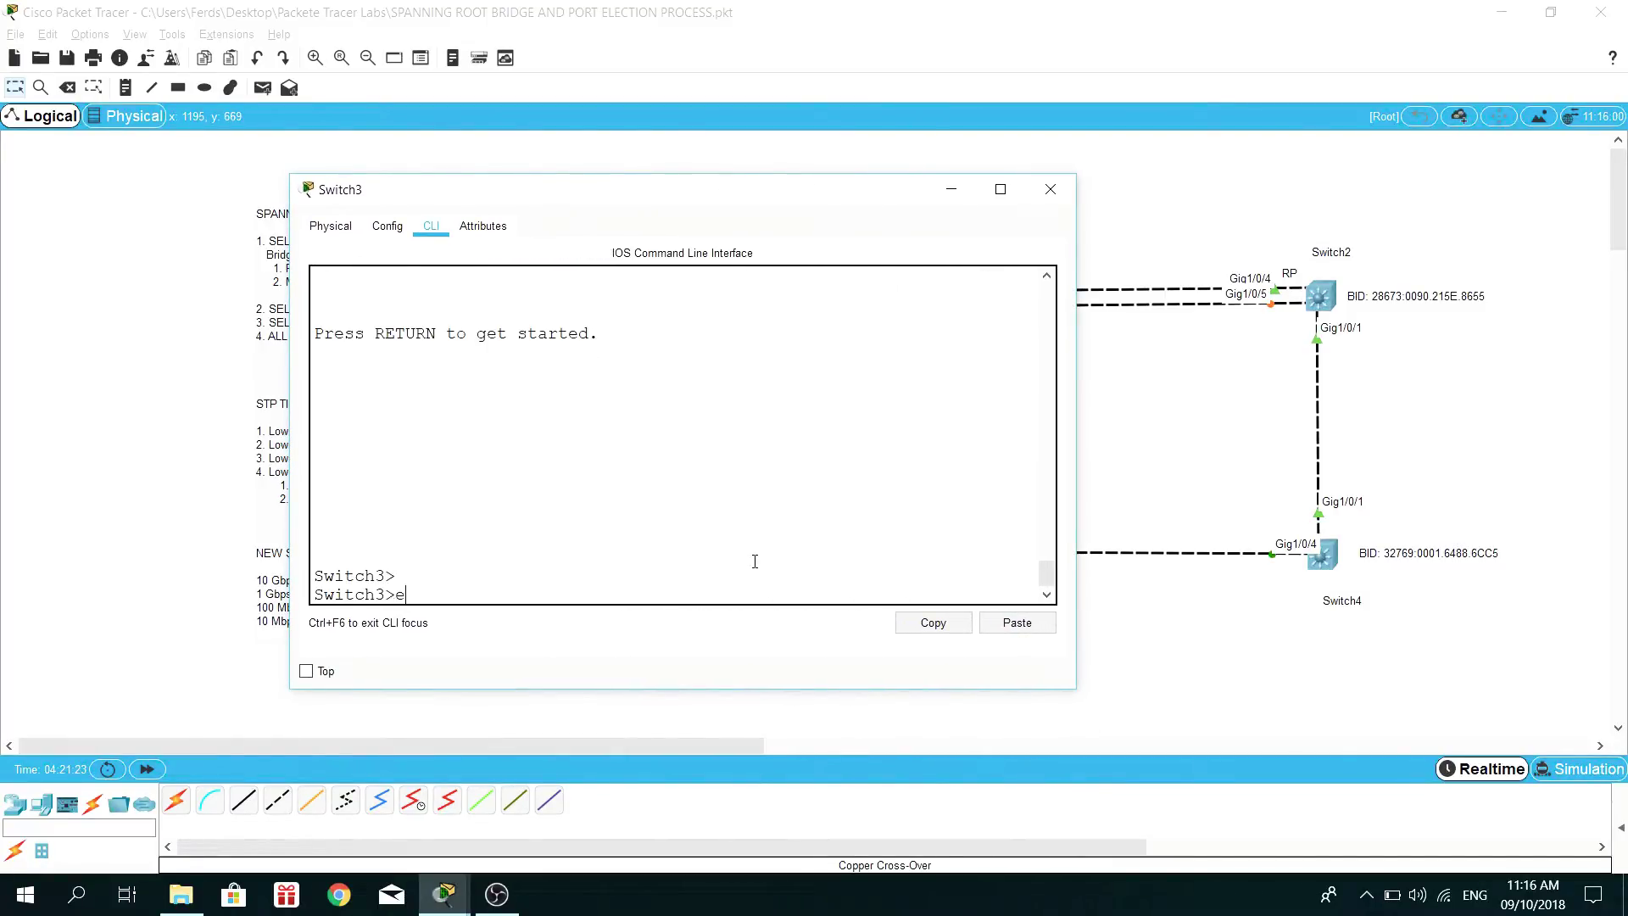
{"action": "key", "text": "Return"}
{"action": "type", "text": "show spanning-tree"}
{"action": "key", "text": "Tab"}
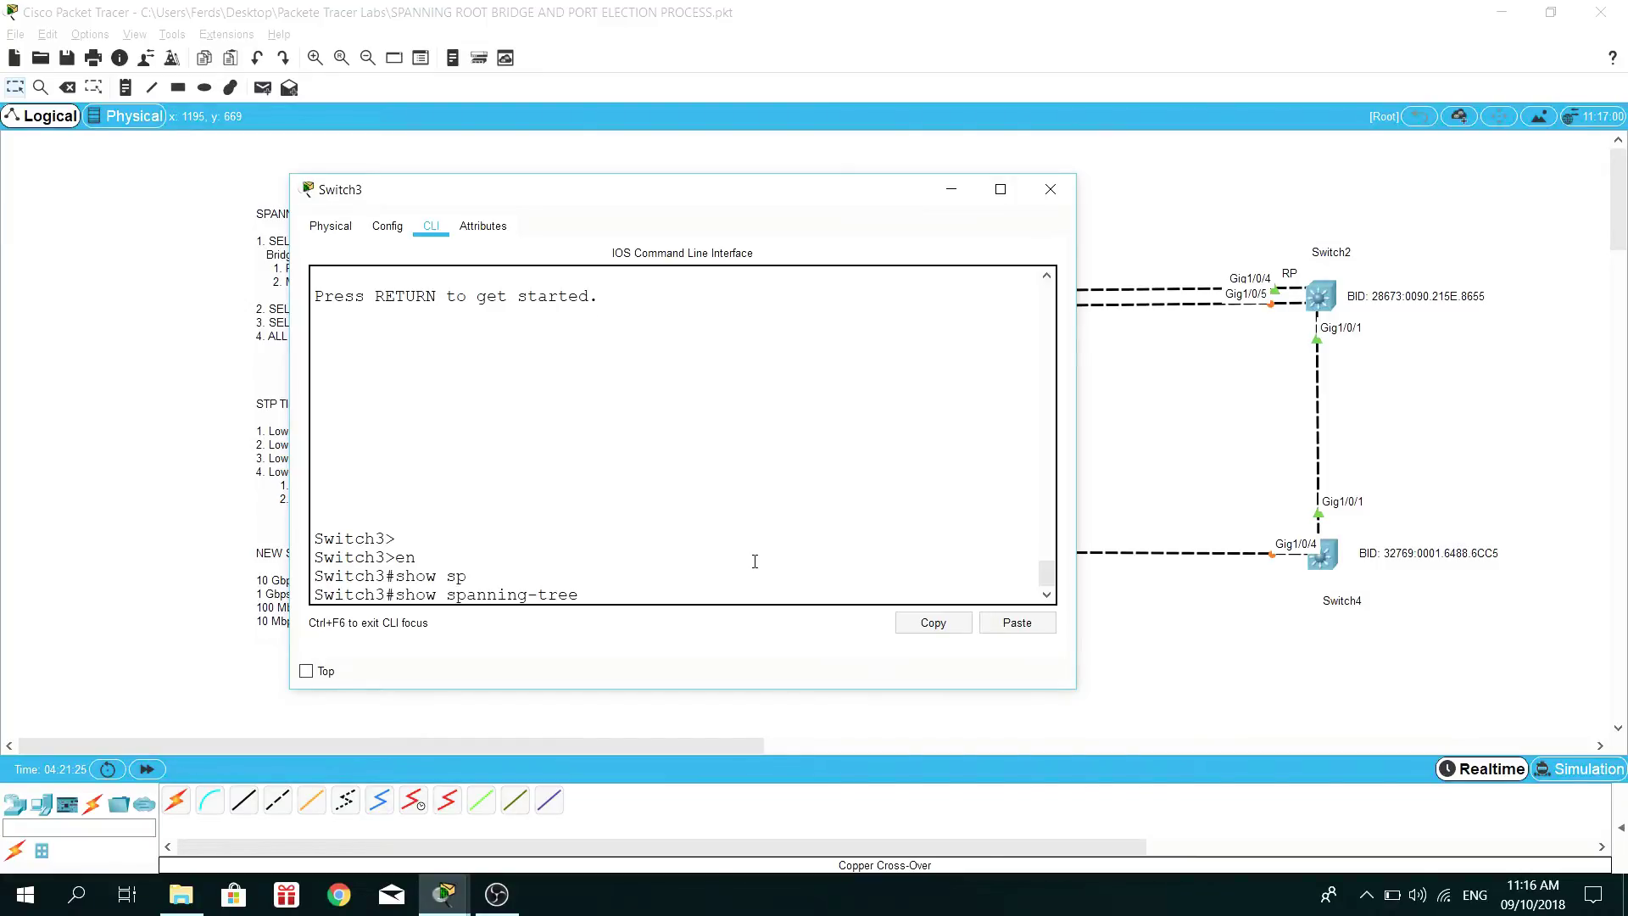
{"action": "key", "text": "Return"}
Step: Move the Switch3 window clear of the topology, check the Gi1/0/1 role in its output, and minimize it
{"action": "left_click_drag", "start_coordinate": [649, 190], "coordinate": [457, 173]}
{"action": "double_click", "coordinate": [318, 529]}
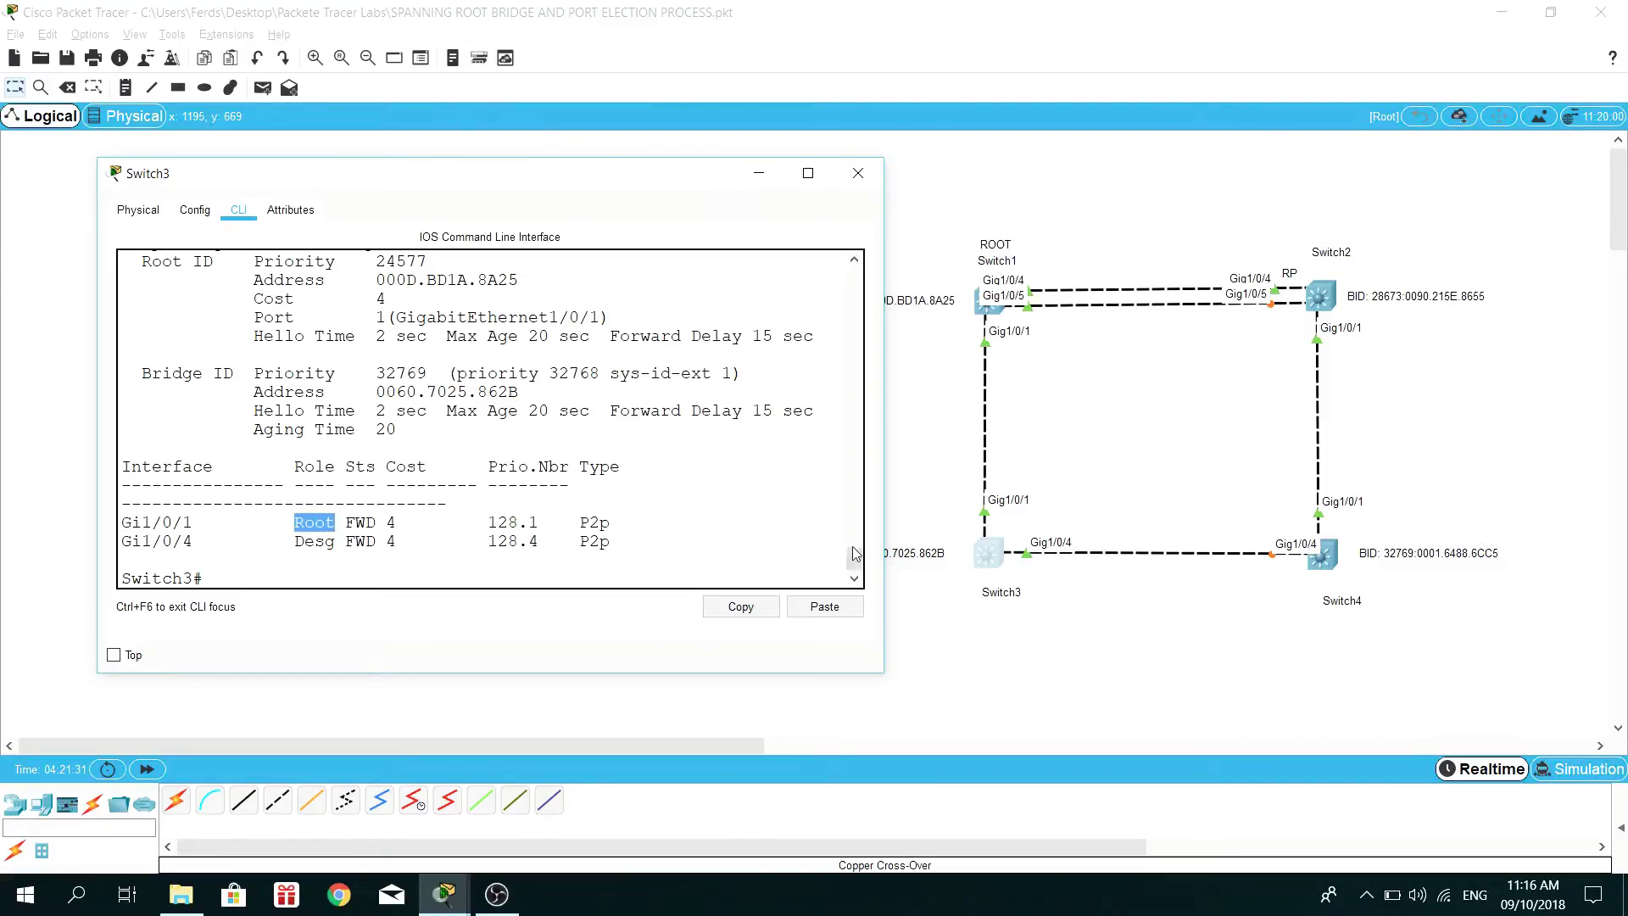
{"action": "left_click", "coordinate": [759, 173]}
Step: Add a note reading RP beside Switch3, near its Gig1/0/1 port
{"action": "left_click", "coordinate": [125, 87]}
{"action": "left_click", "coordinate": [954, 533]}
{"action": "type", "text": "RP"}
{"action": "left_click", "coordinate": [383, 371]}
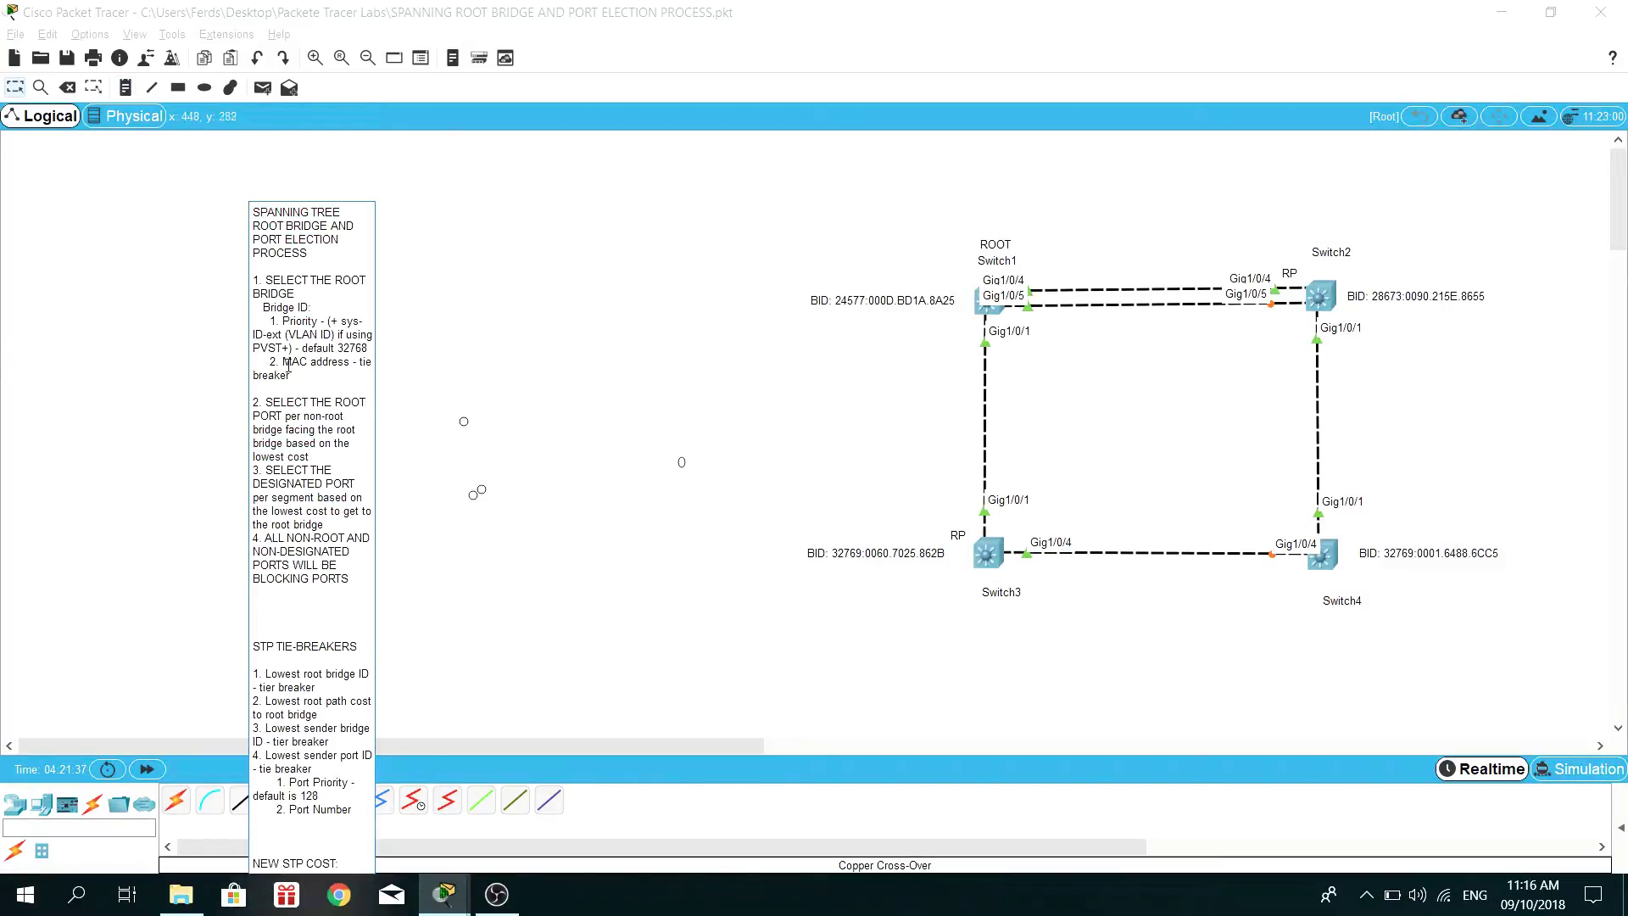
{"action": "left_click", "coordinate": [644, 407]}
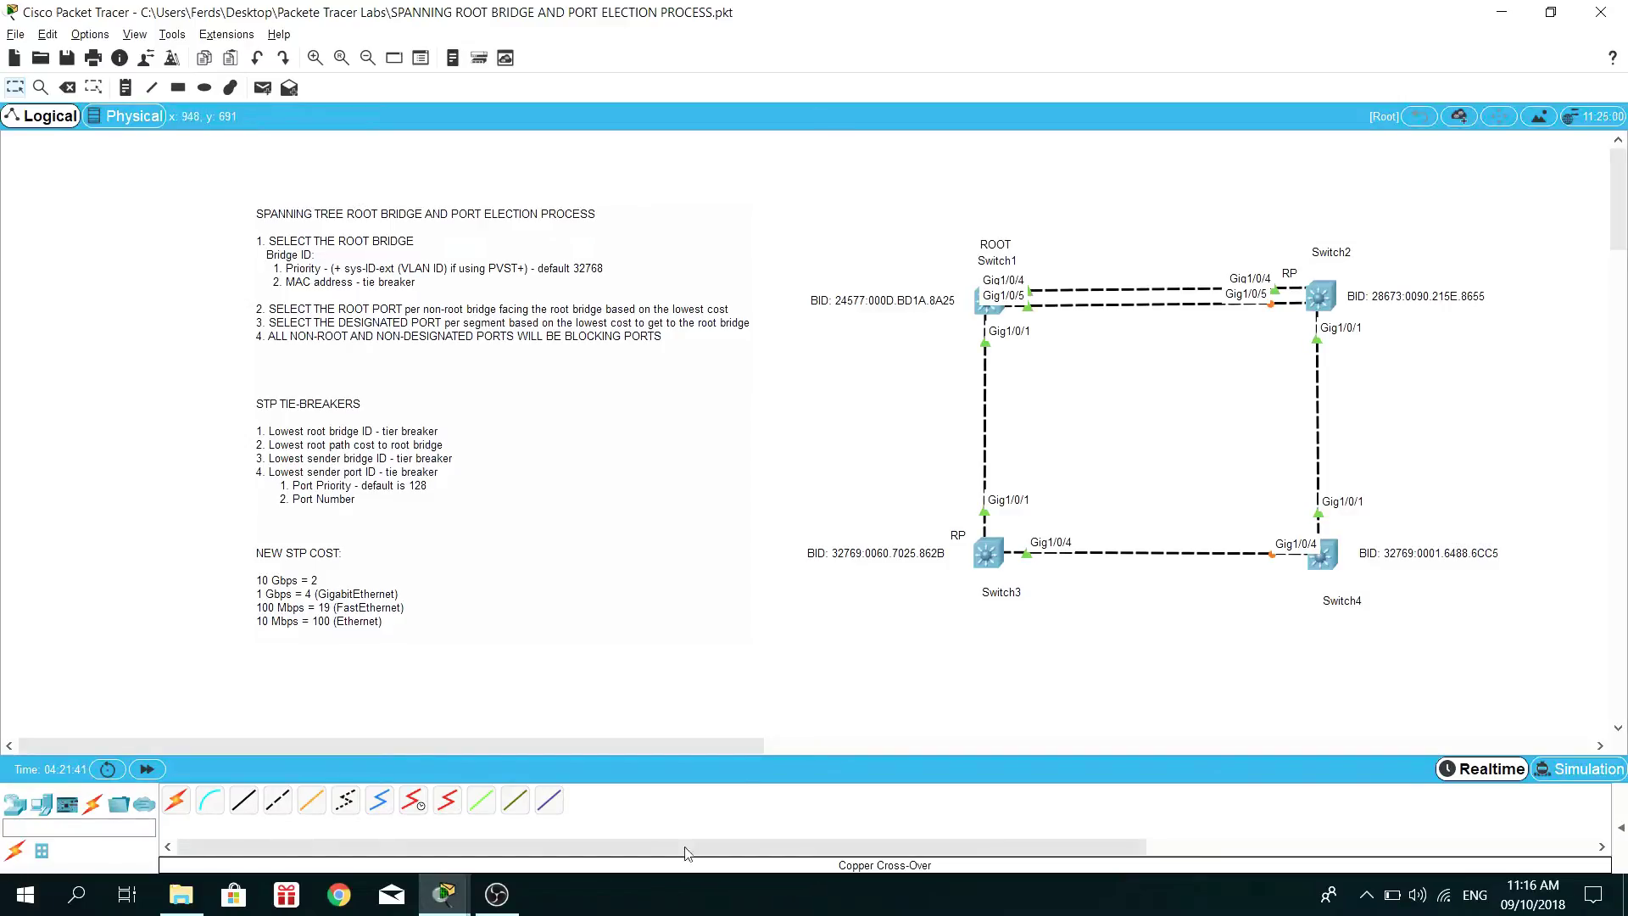
Step: Open Switch4's command line, move its window clear of the topology, and minimize it
{"action": "left_click", "coordinate": [444, 893]}
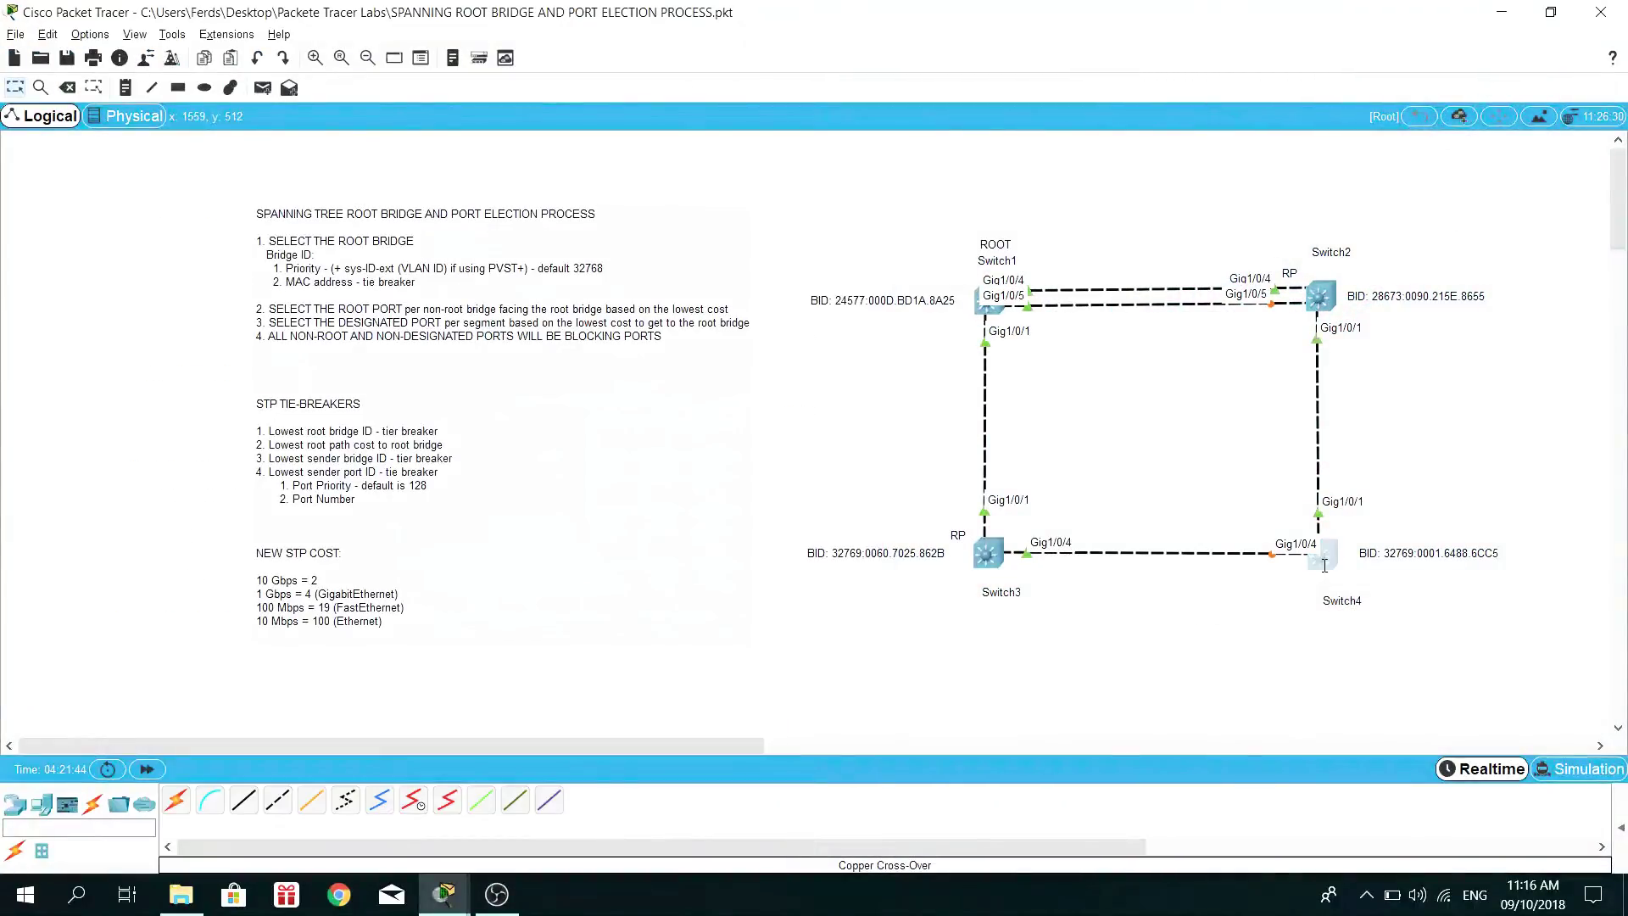
{"action": "left_click", "coordinate": [1320, 560]}
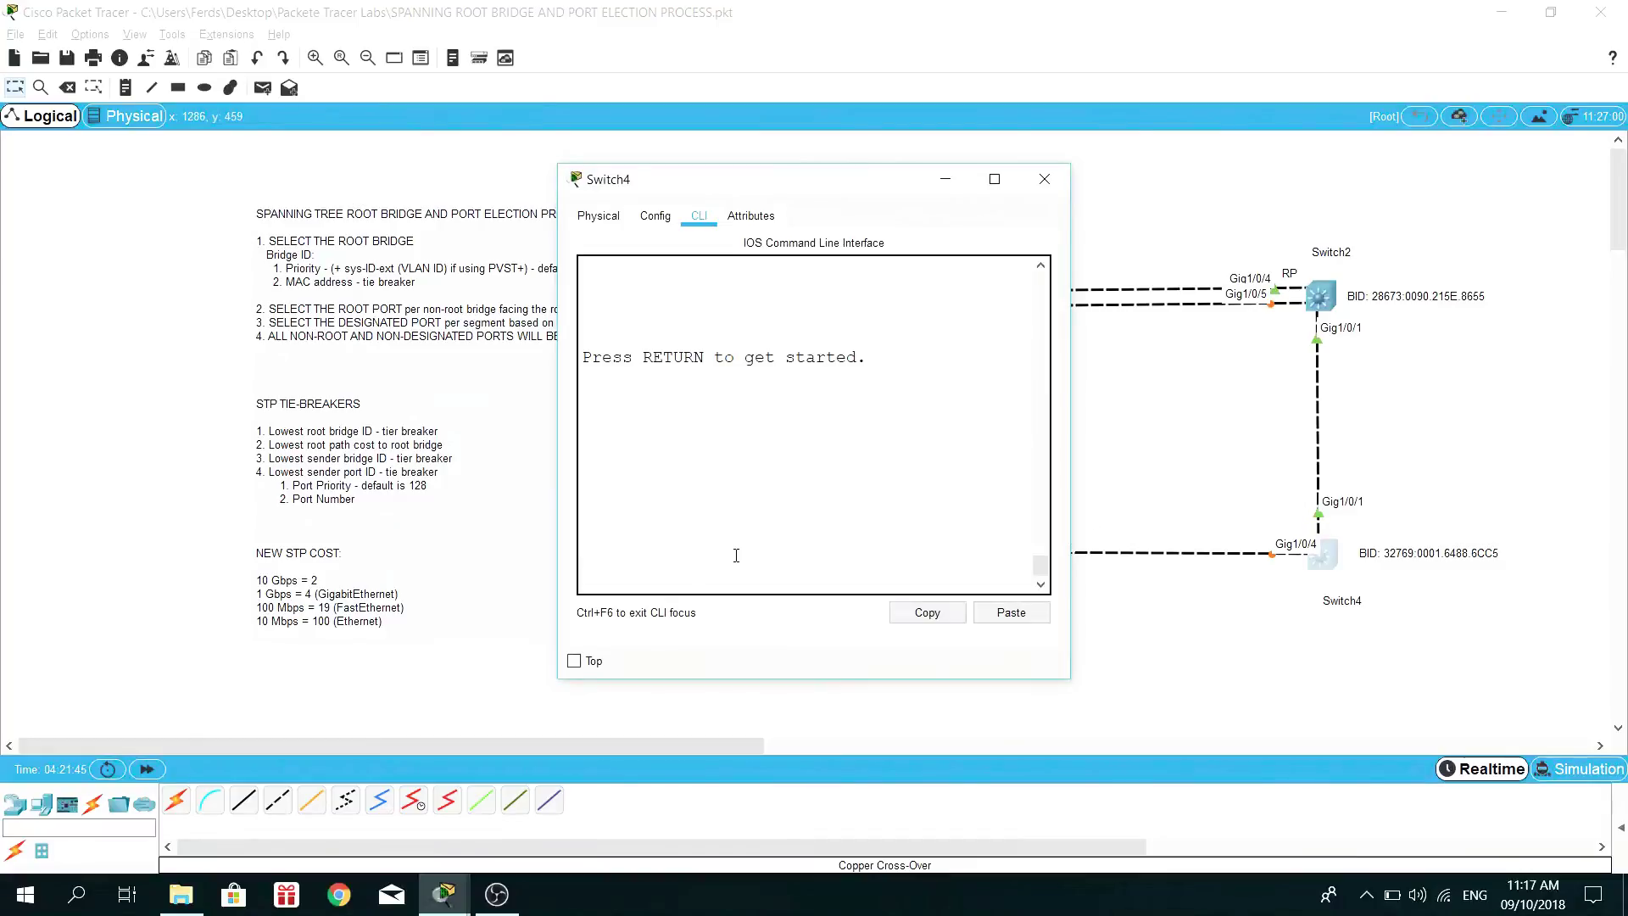
{"action": "left_click_drag", "start_coordinate": [817, 186], "coordinate": [462, 212]}
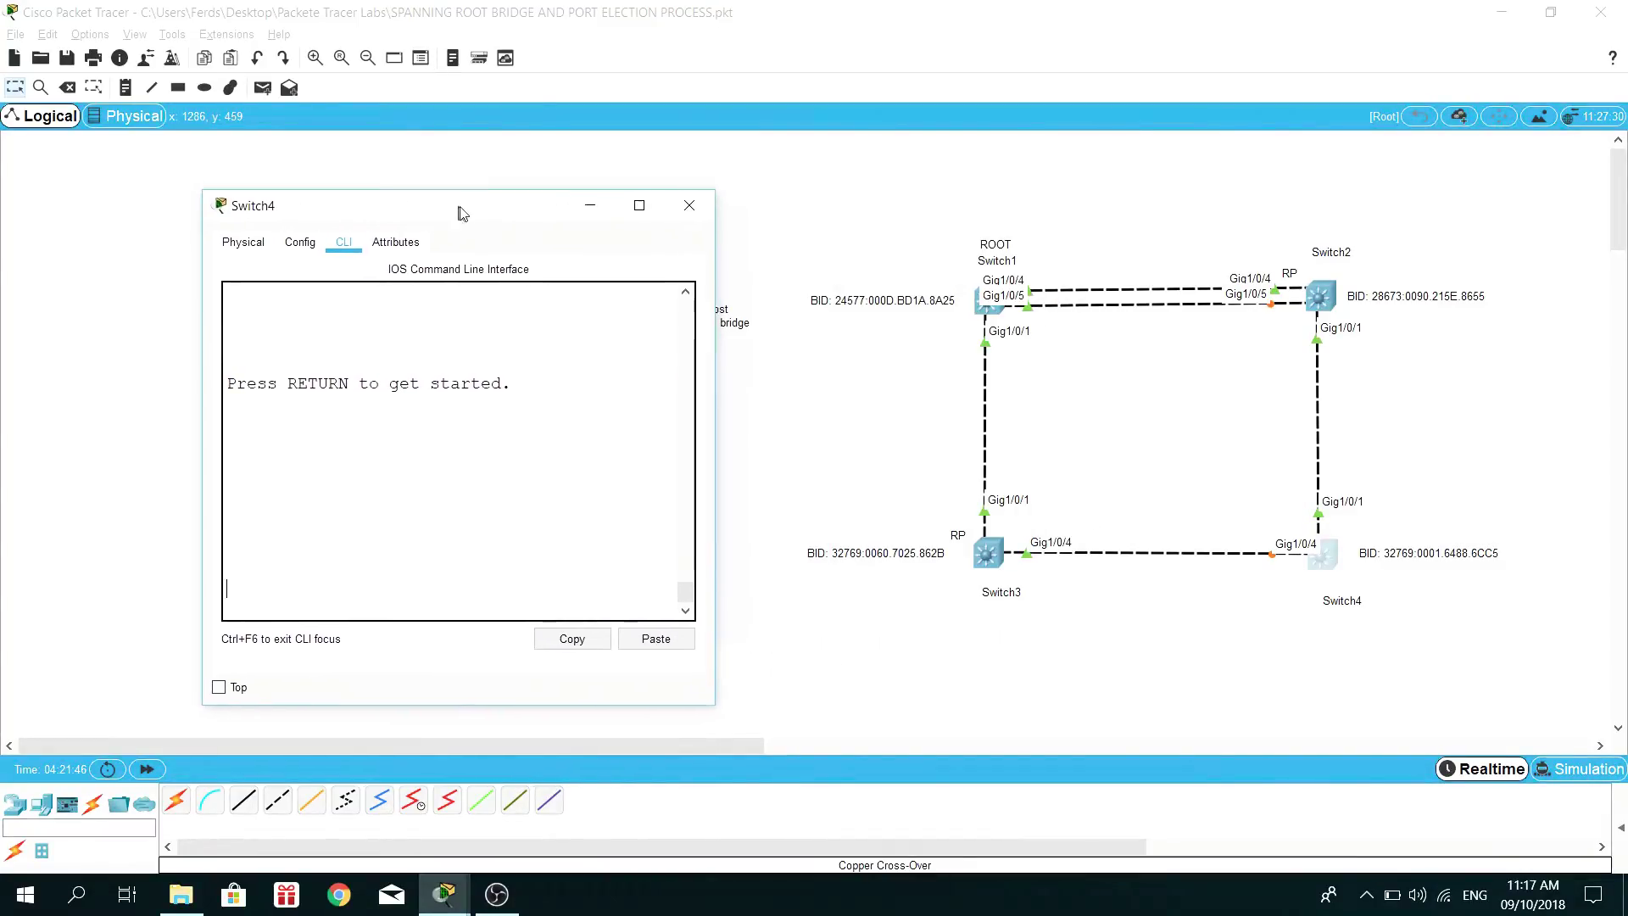
{"action": "left_click", "coordinate": [592, 206]}
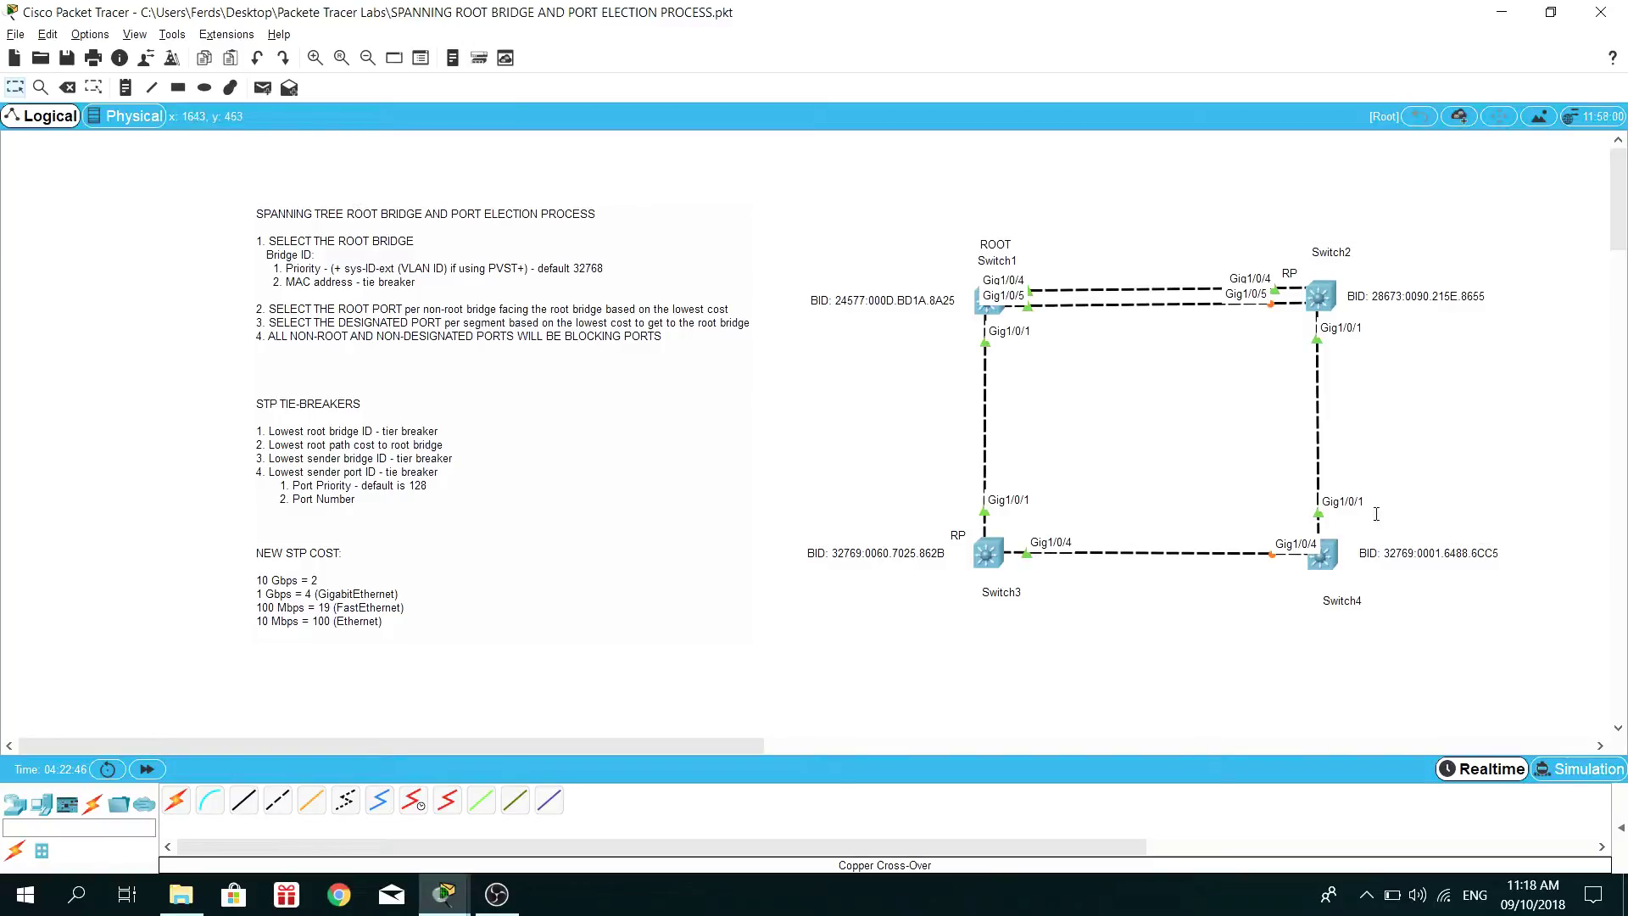
Step: Restore Switch4's command line, enter privileged EXEC mode and run show spanning-tree
{"action": "left_click", "coordinate": [444, 893]}
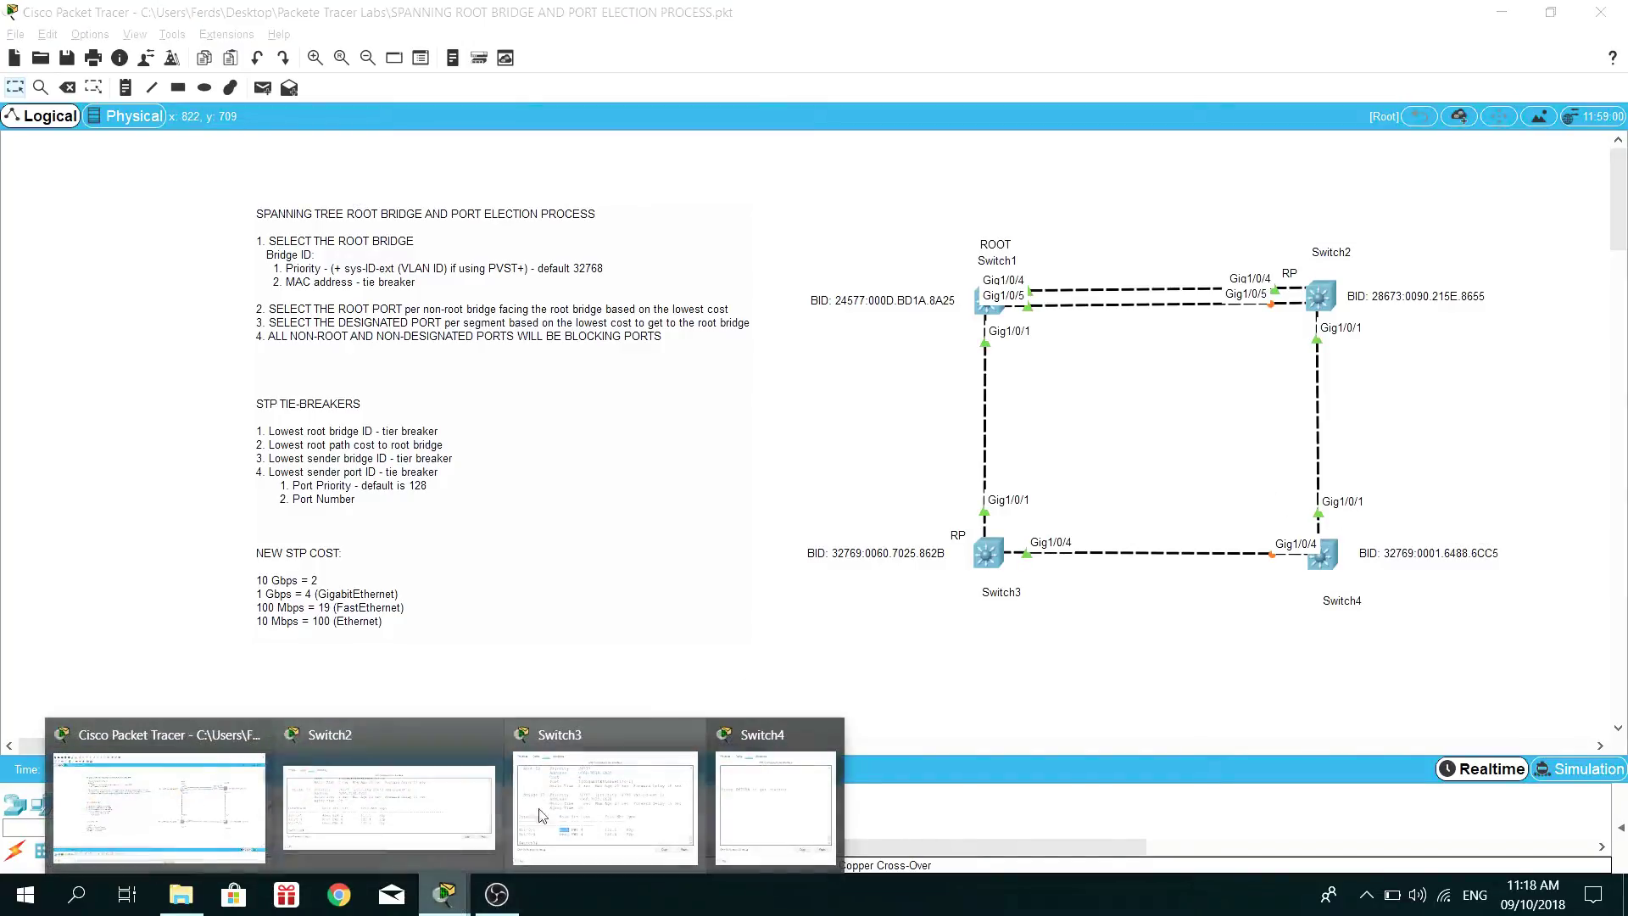
{"action": "left_click", "coordinate": [749, 748]}
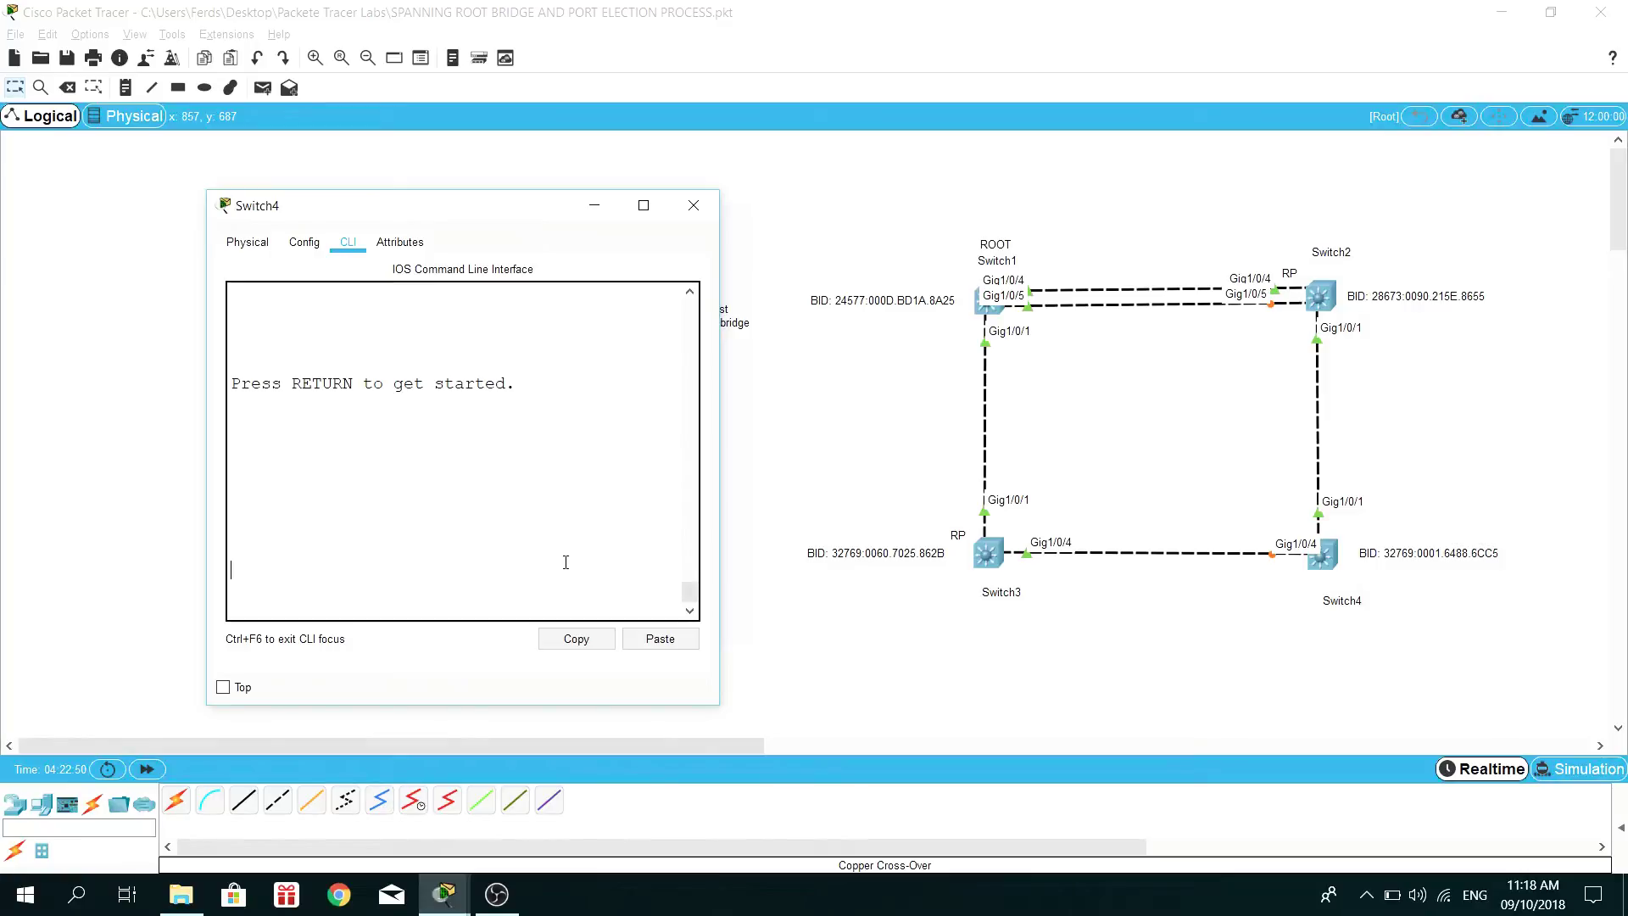
{"action": "key", "text": "Return"}
{"action": "key", "text": "Return"}
{"action": "key", "text": "Return"}
{"action": "type", "text": "en"}
{"action": "key", "text": "Return"}
{"action": "type", "text": "show spn"}
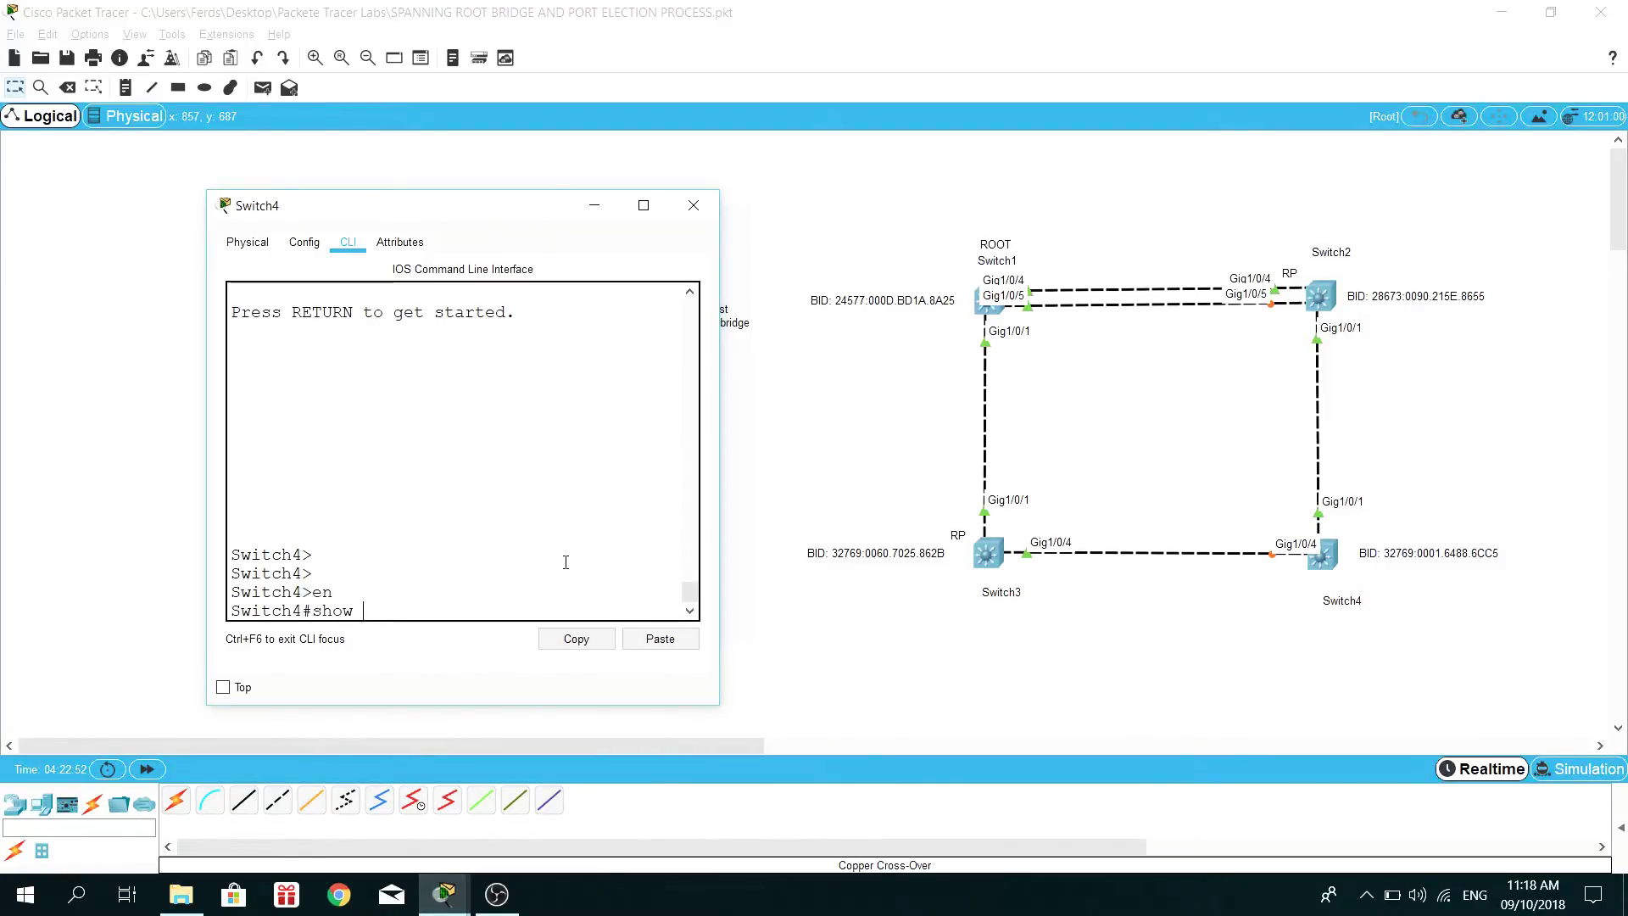
{"action": "key", "text": "Tab"}
{"action": "key", "text": "BackSpace"}
{"action": "key", "text": "Tab"}
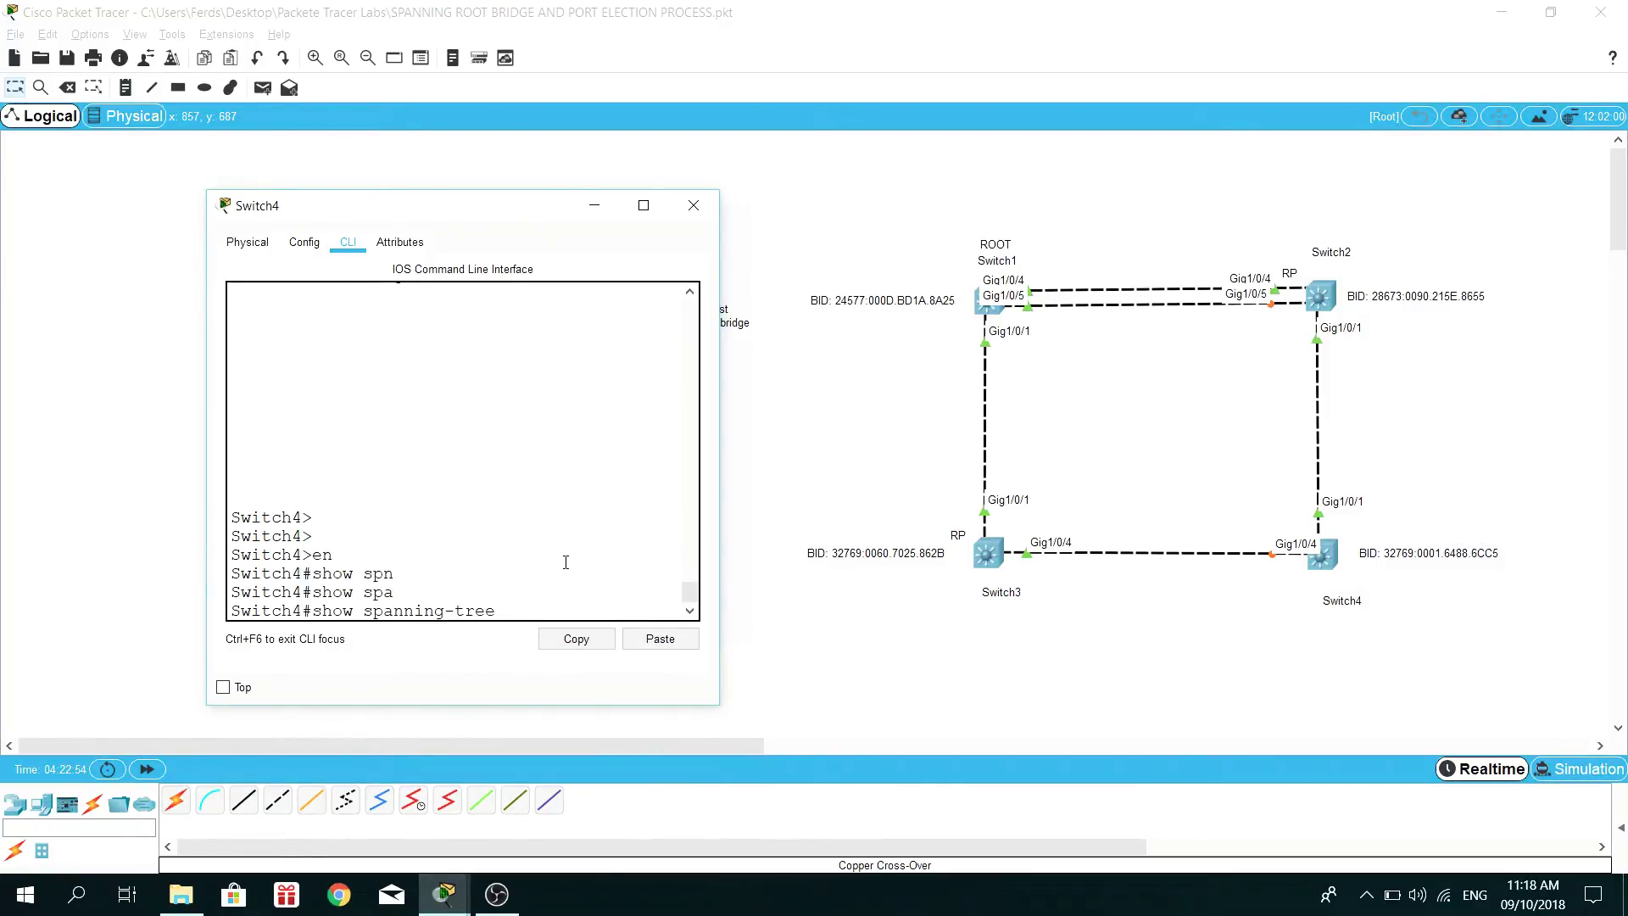
{"action": "key", "text": "Return"}
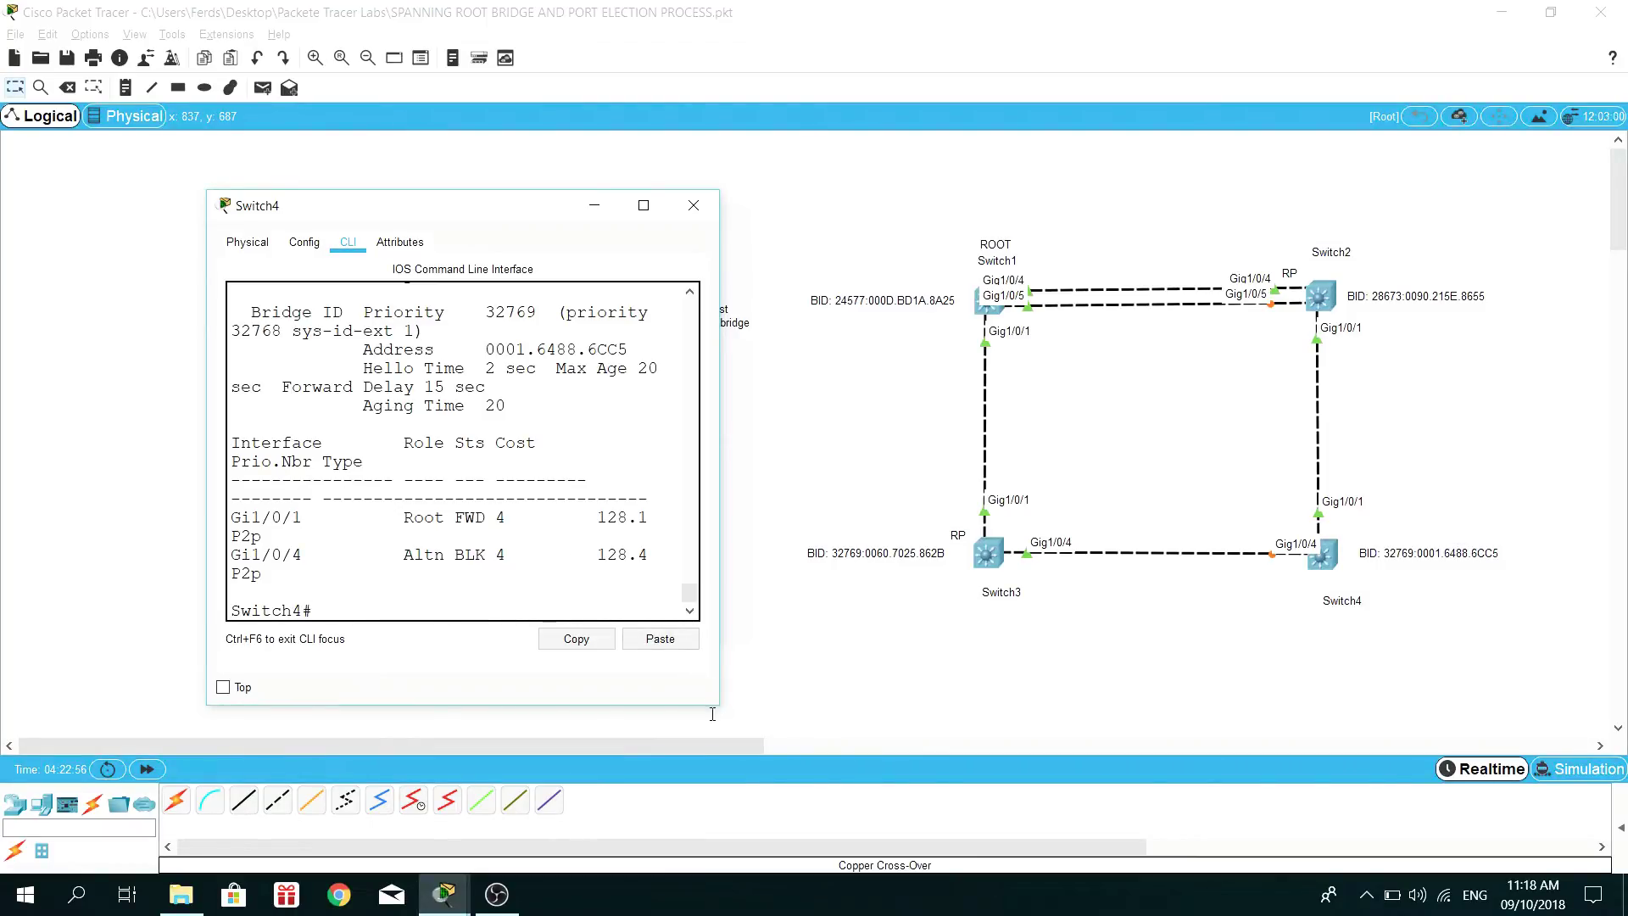
Step: Widen the Switch4 window, examine the interface roles in its spanning-tree output, and return to the topology
{"action": "left_click_drag", "start_coordinate": [713, 706], "coordinate": [934, 724]}
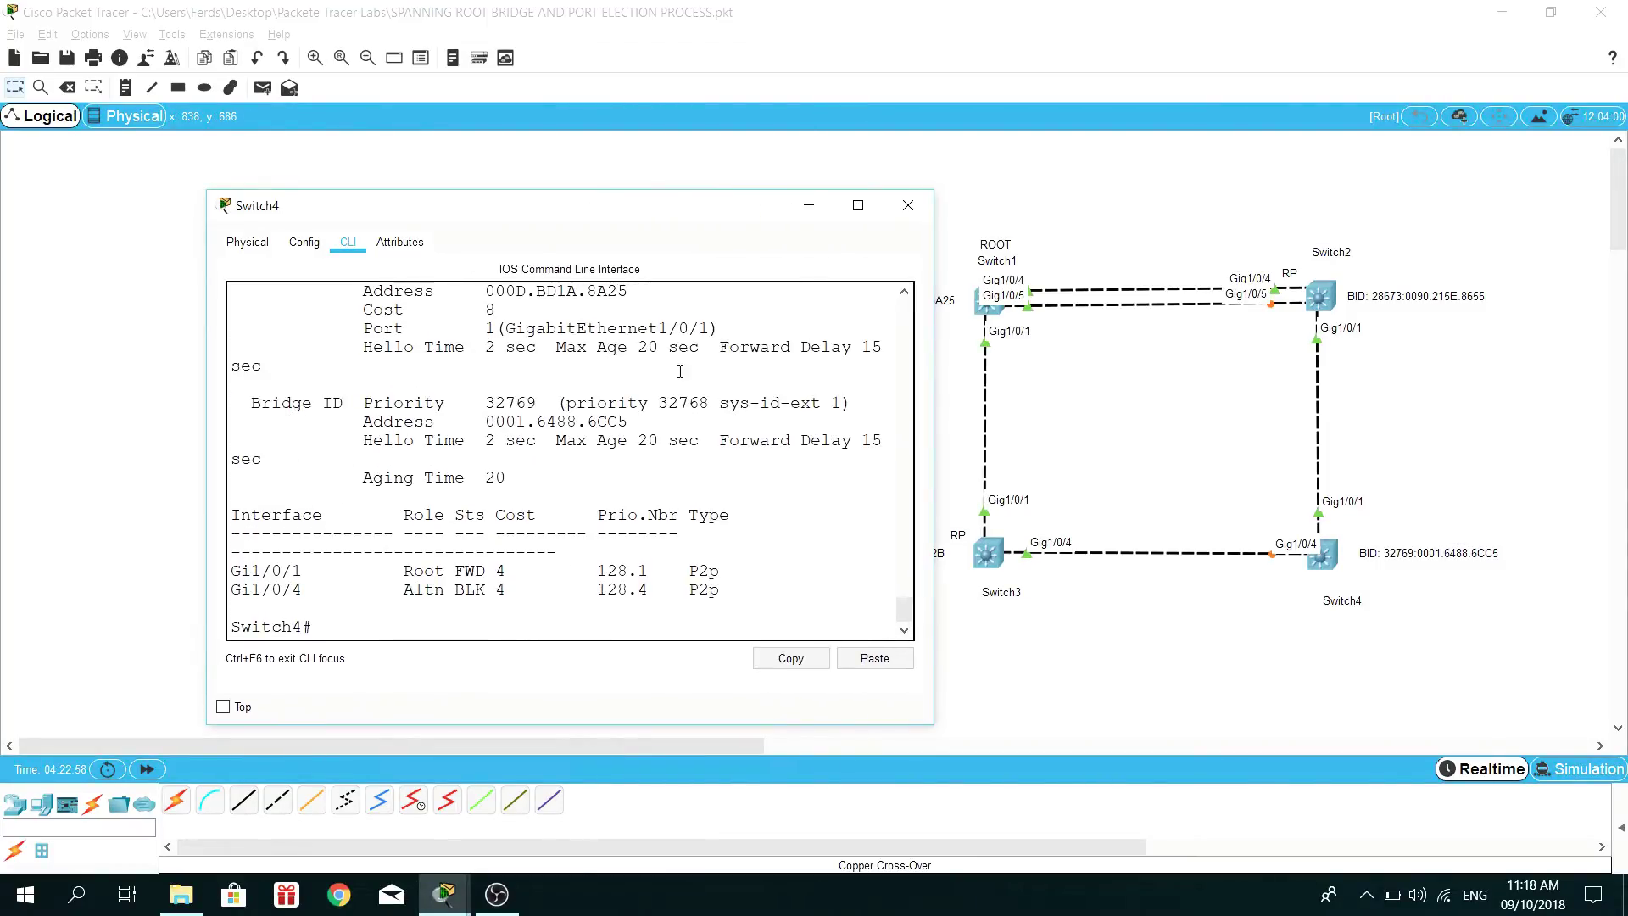
{"action": "left_click_drag", "start_coordinate": [298, 571], "coordinate": [229, 571]}
{"action": "left_click", "coordinate": [313, 571]}
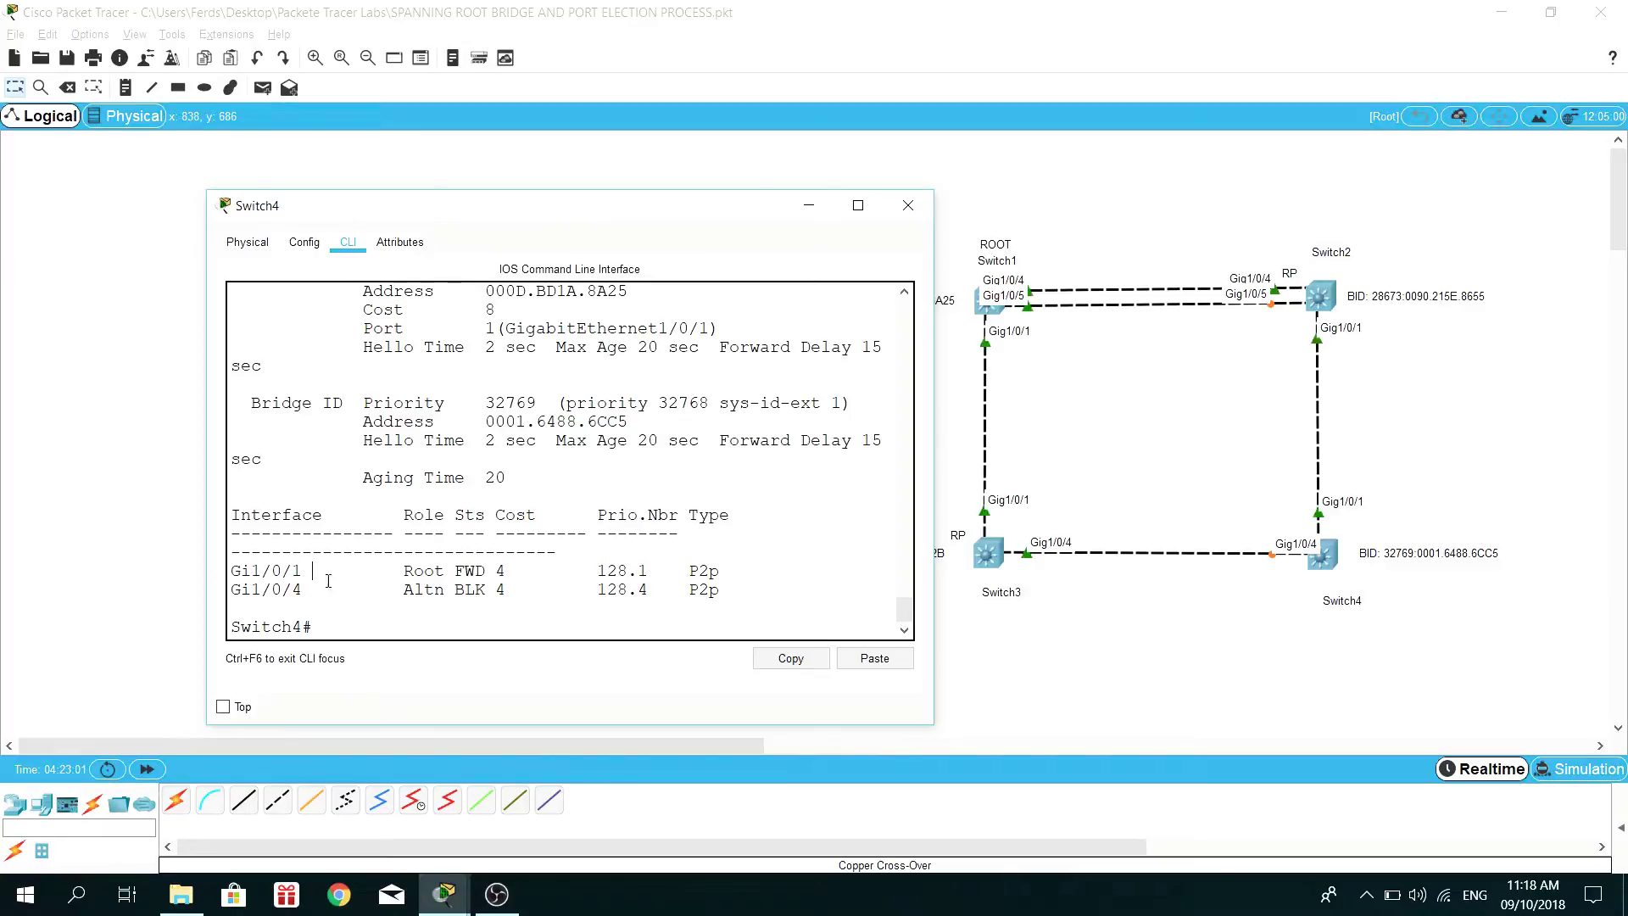
{"action": "left_click", "coordinate": [197, 214]}
Step: Add a note reading RP at Switch4 and position it directly below the Gig1/0/1 label
{"action": "left_click", "coordinate": [127, 88]}
{"action": "left_click", "coordinate": [1329, 523]}
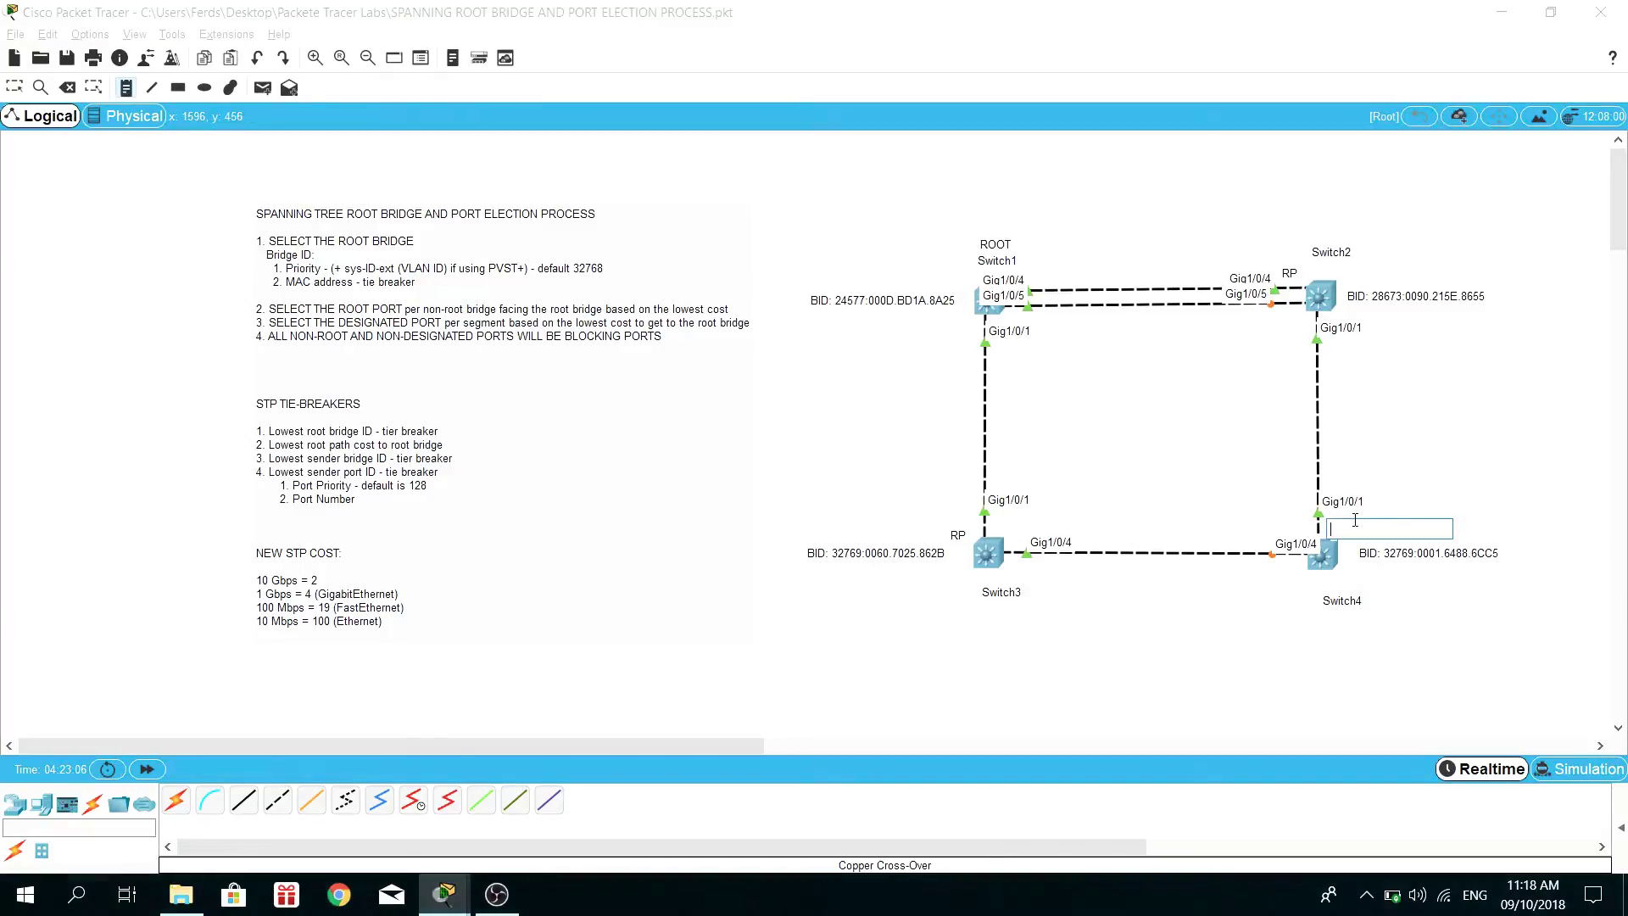
{"action": "type", "text": "RP"}
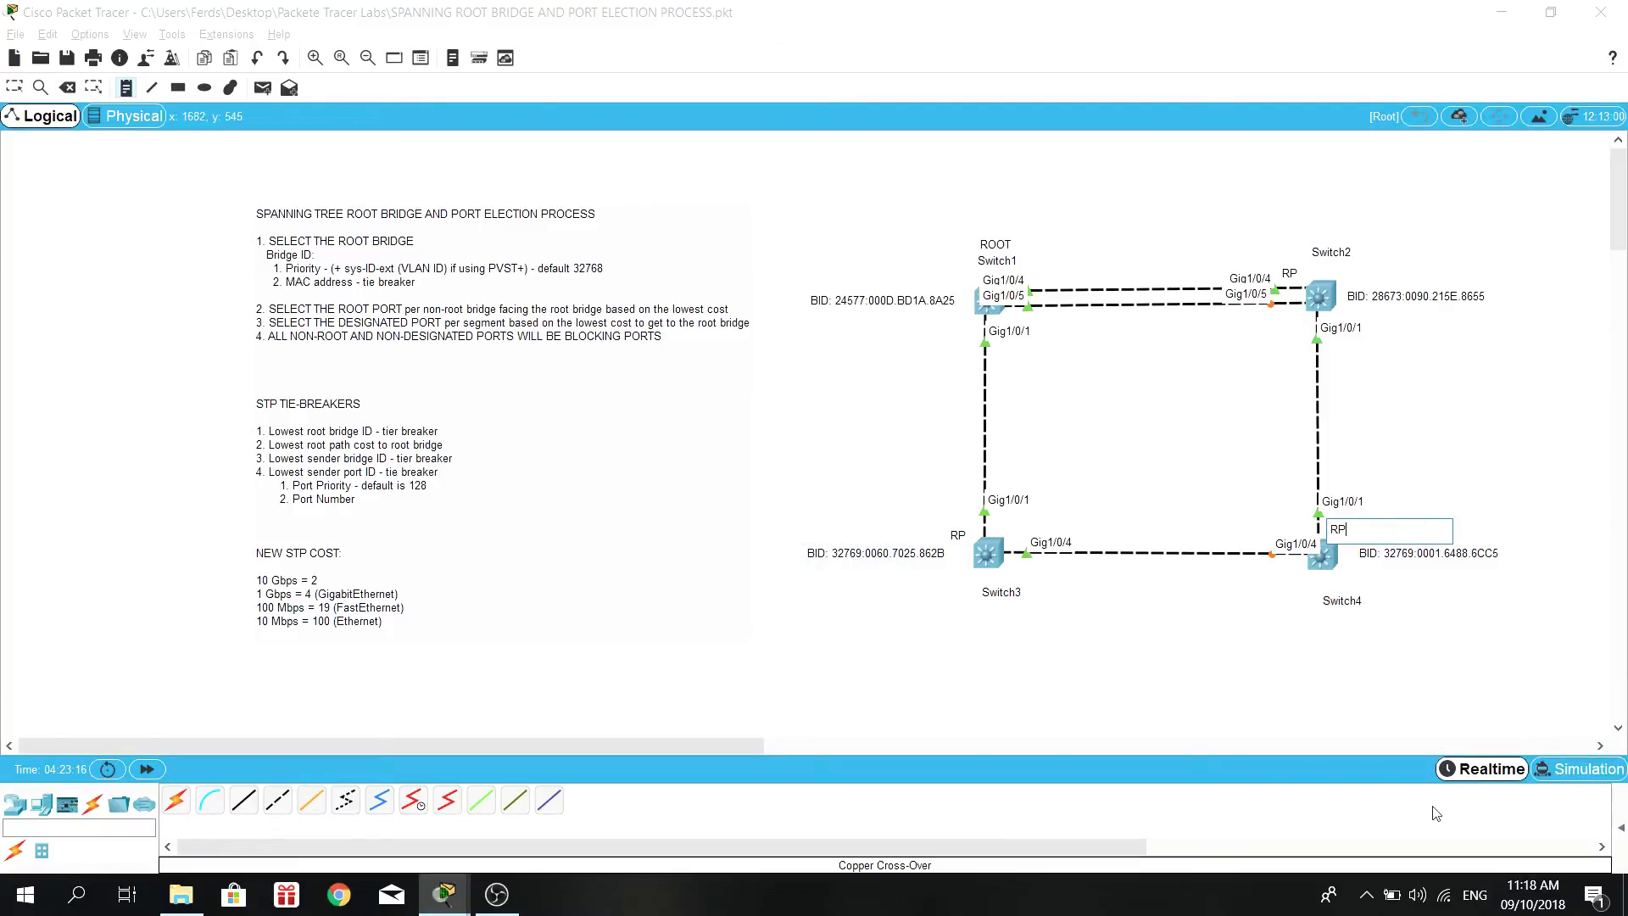
{"action": "left_click", "coordinate": [872, 170]}
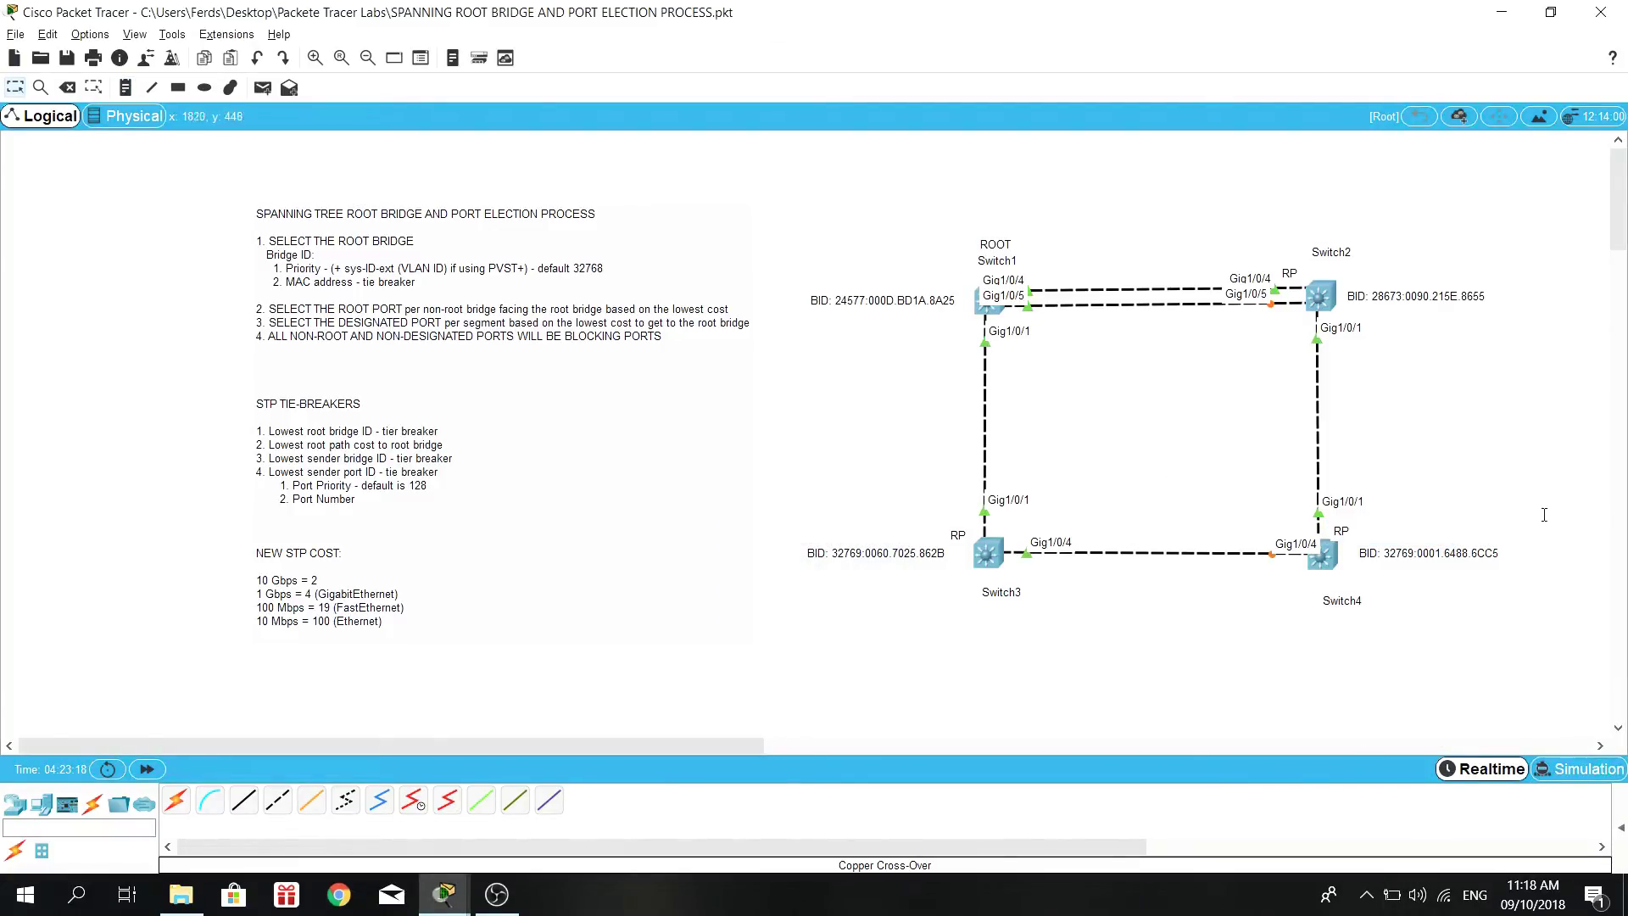
{"action": "left_click_drag", "start_coordinate": [1348, 535], "coordinate": [1337, 526]}
{"action": "left_click", "coordinate": [1304, 449]}
{"action": "left_click", "coordinate": [124, 88]}
{"action": "left_click", "coordinate": [1044, 279]}
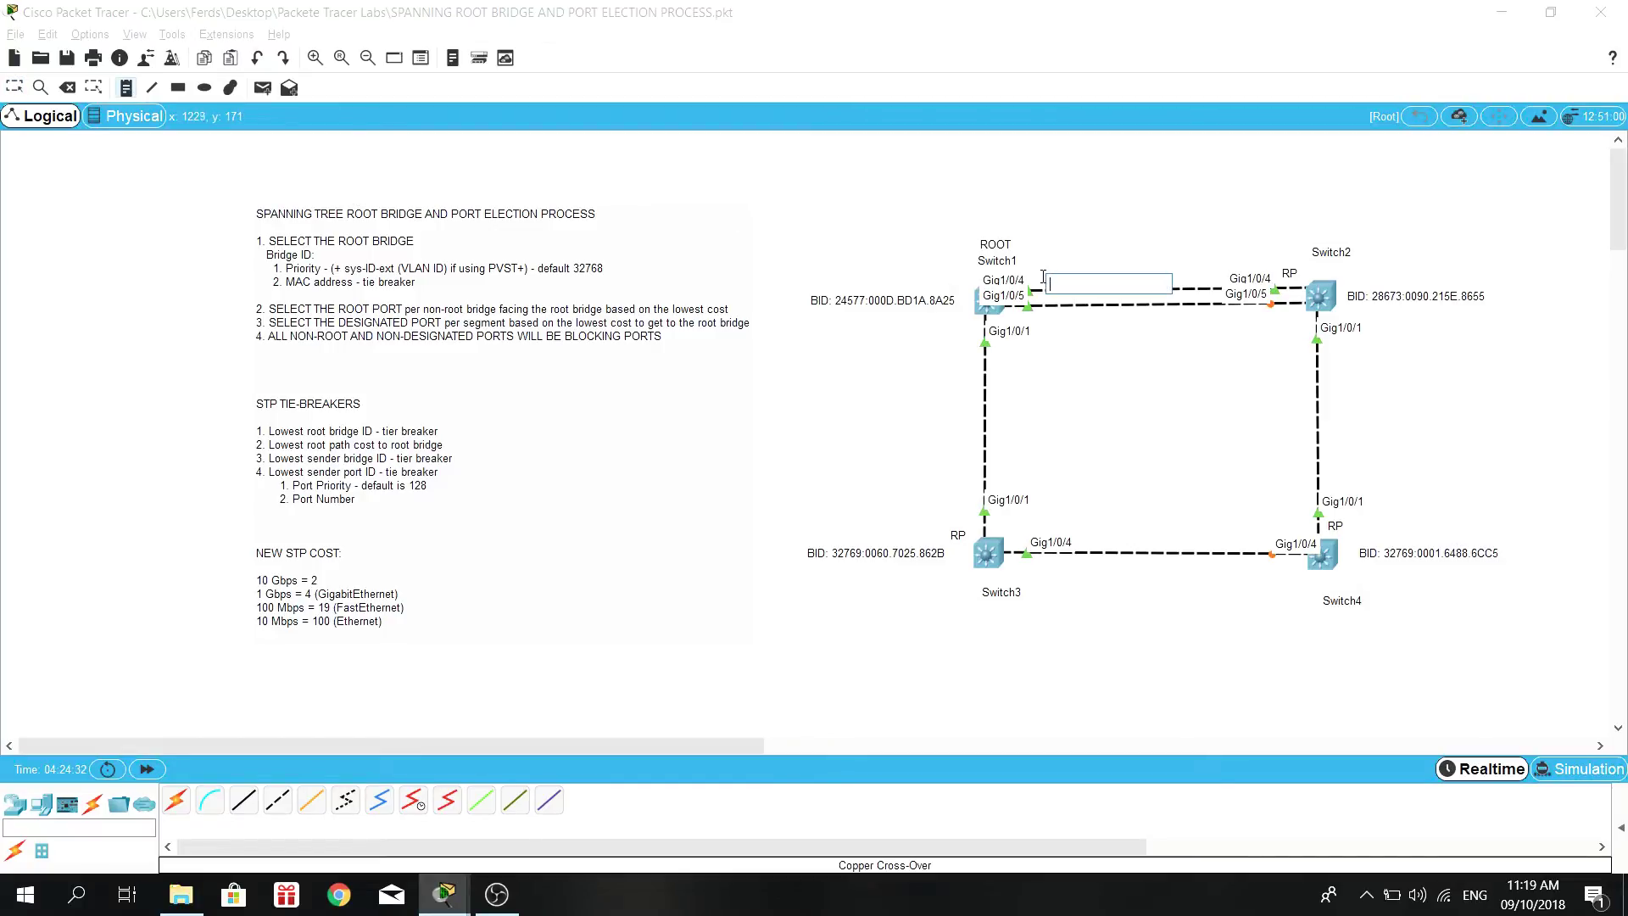
{"action": "left_click", "coordinate": [1042, 258]}
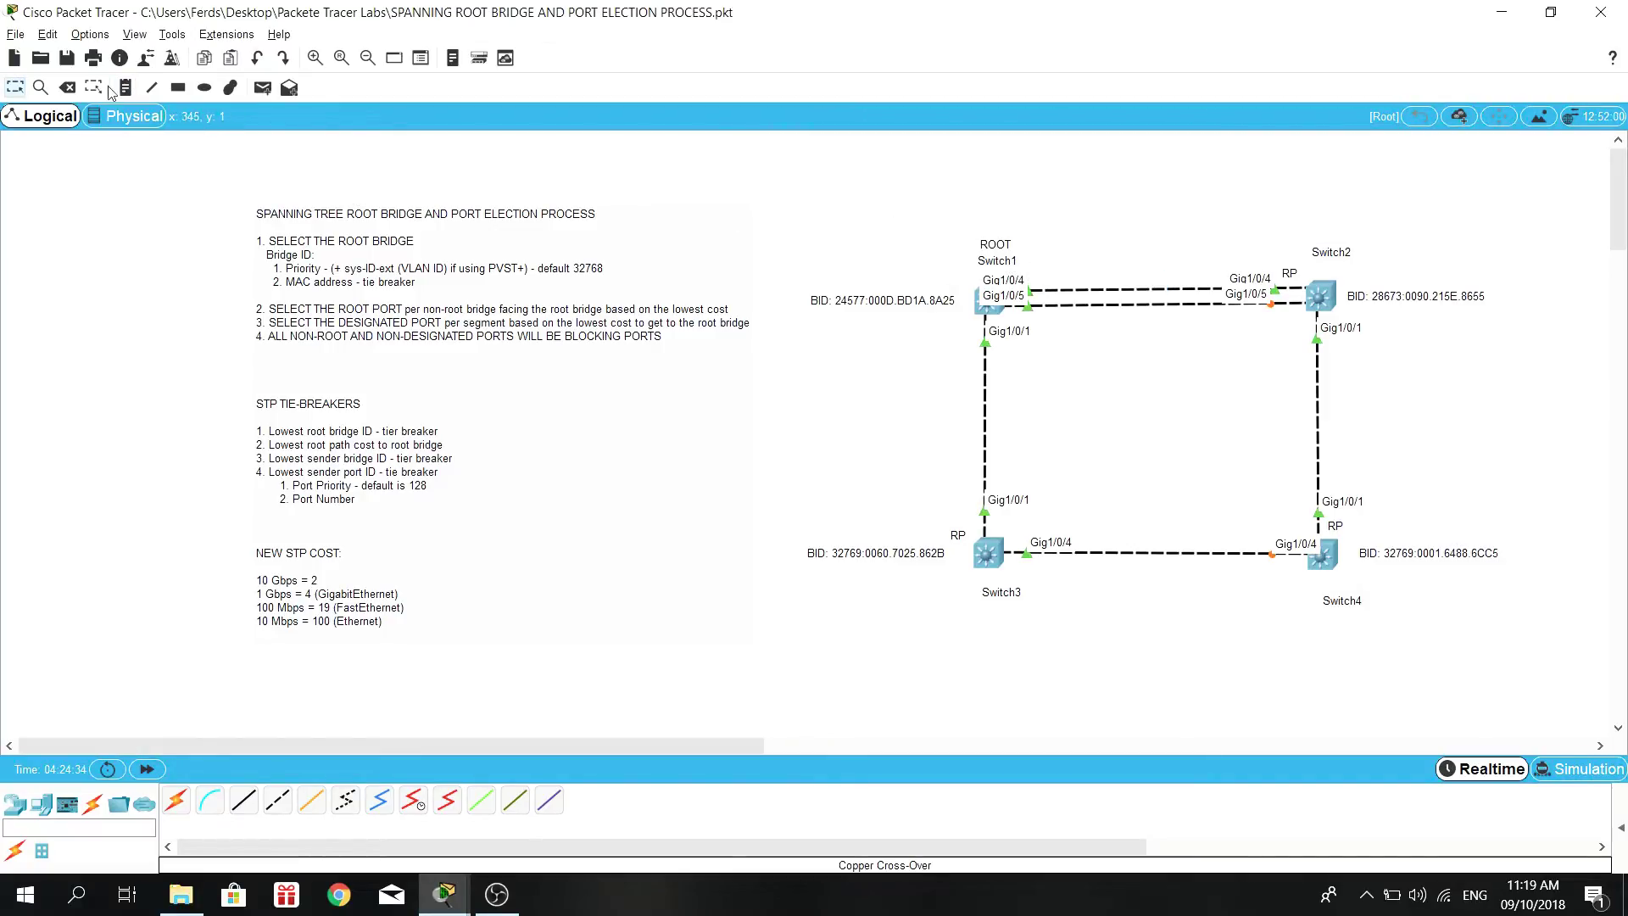
Step: Add a note reading DP beside Switch1's Gig1/0/4 port label, just above the link
{"action": "left_click", "coordinate": [131, 88]}
{"action": "left_click", "coordinate": [1039, 278]}
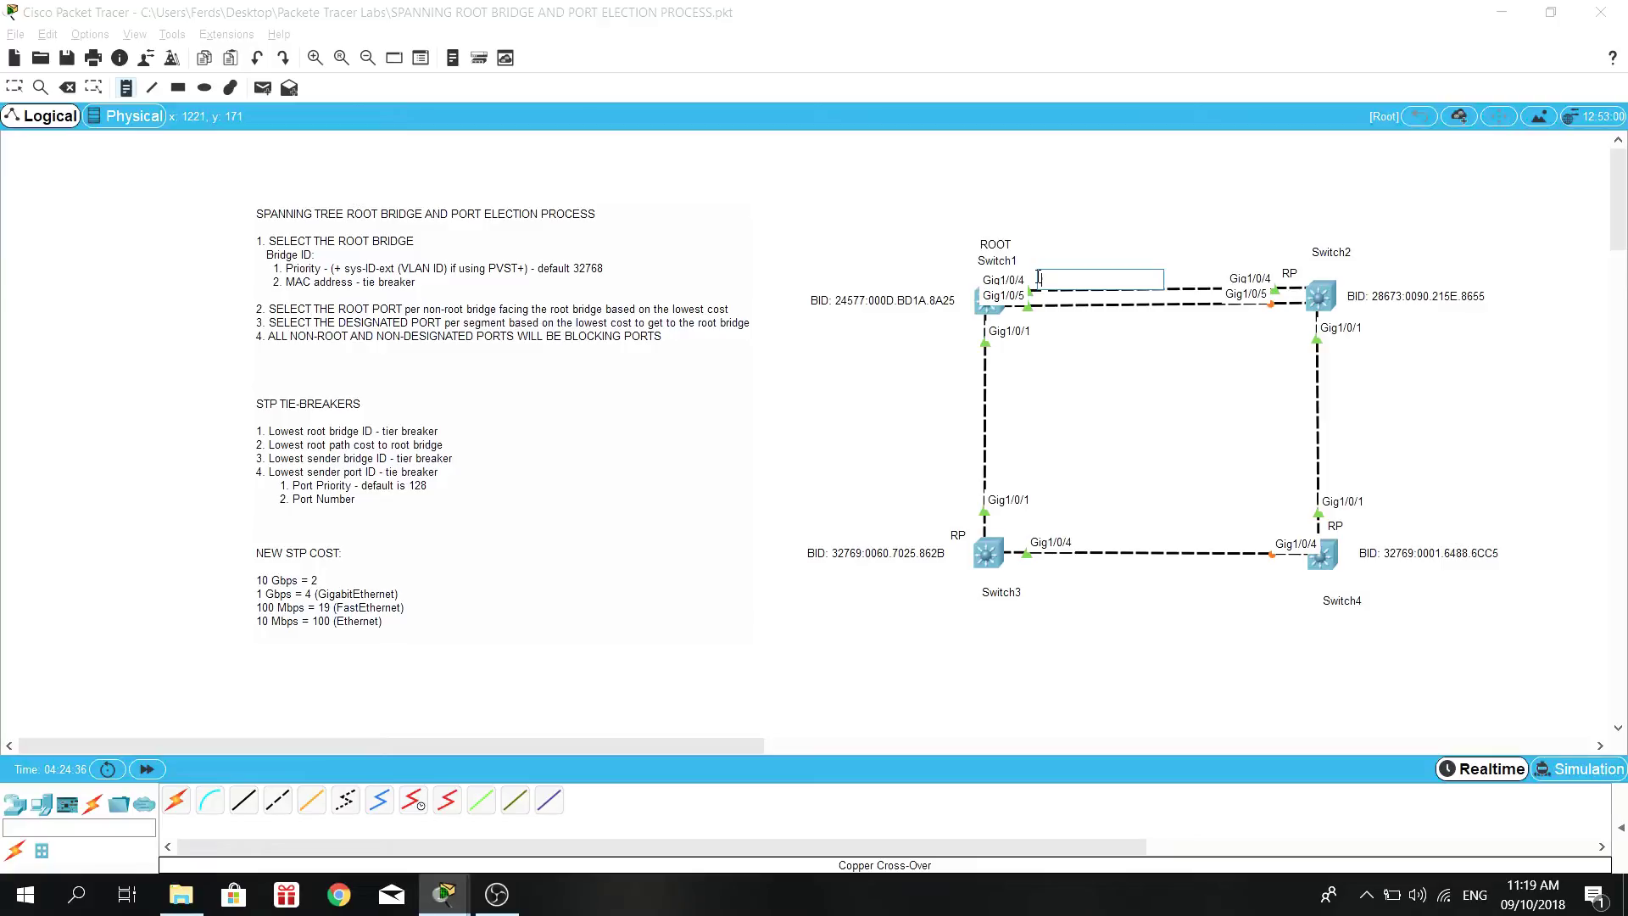
{"action": "type", "text": "DP"}
{"action": "left_click", "coordinate": [1077, 343]}
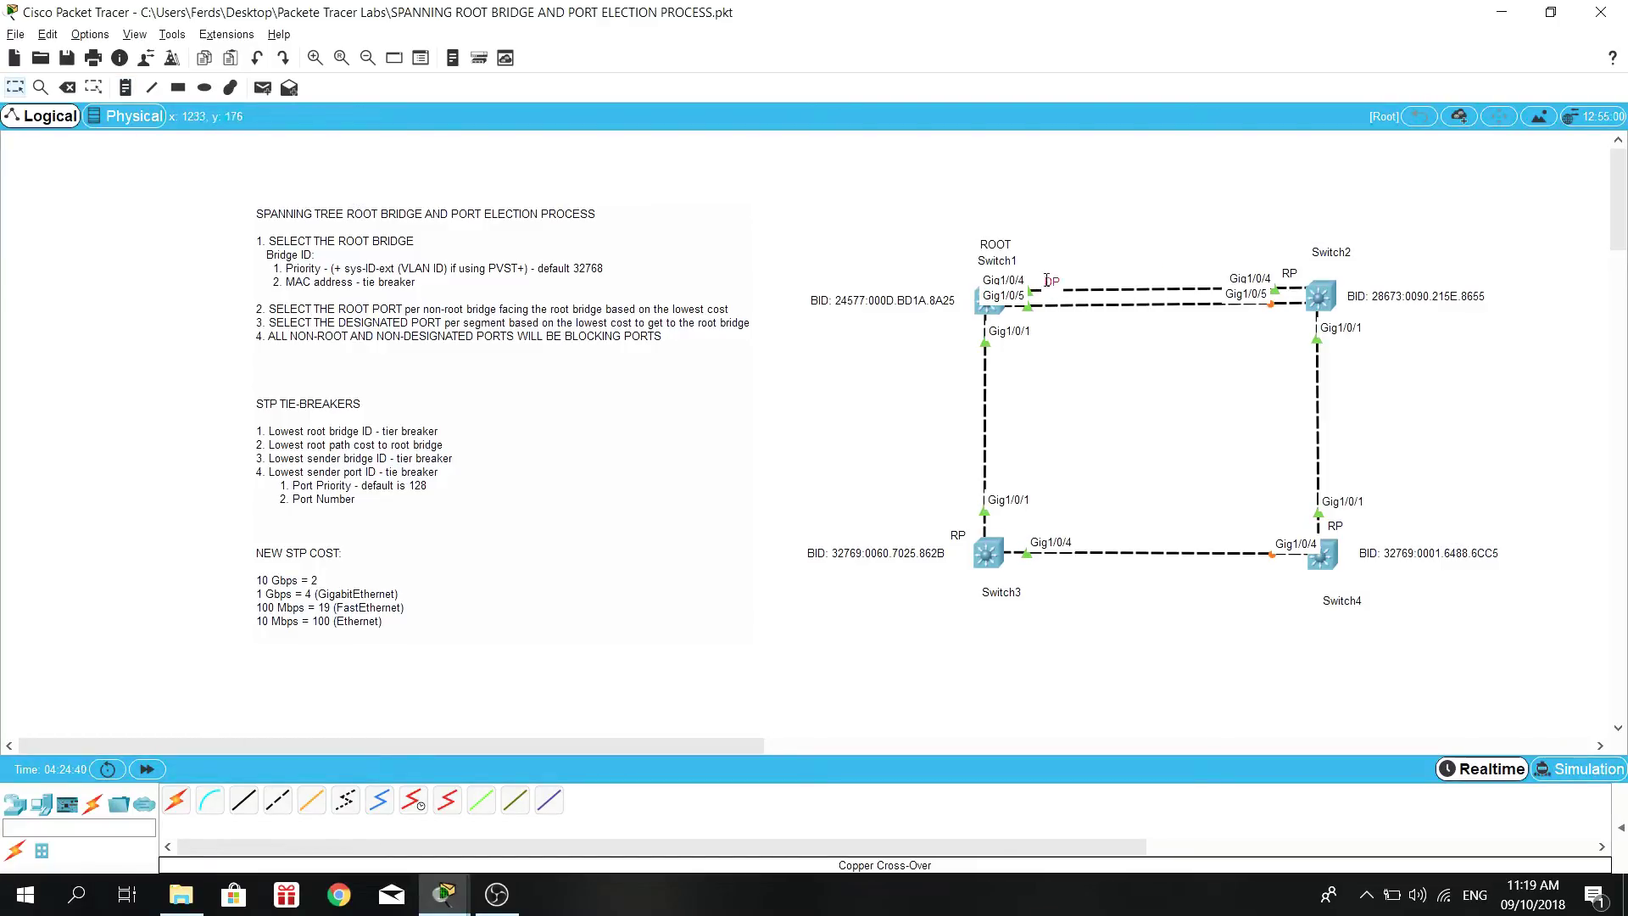
Step: Add another DP note for Switch1's Gig1/0/5 port, just below the lower link to Switch2
{"action": "key", "text": "n"}
{"action": "left_click", "coordinate": [1060, 319]}
{"action": "type", "text": "DP"}
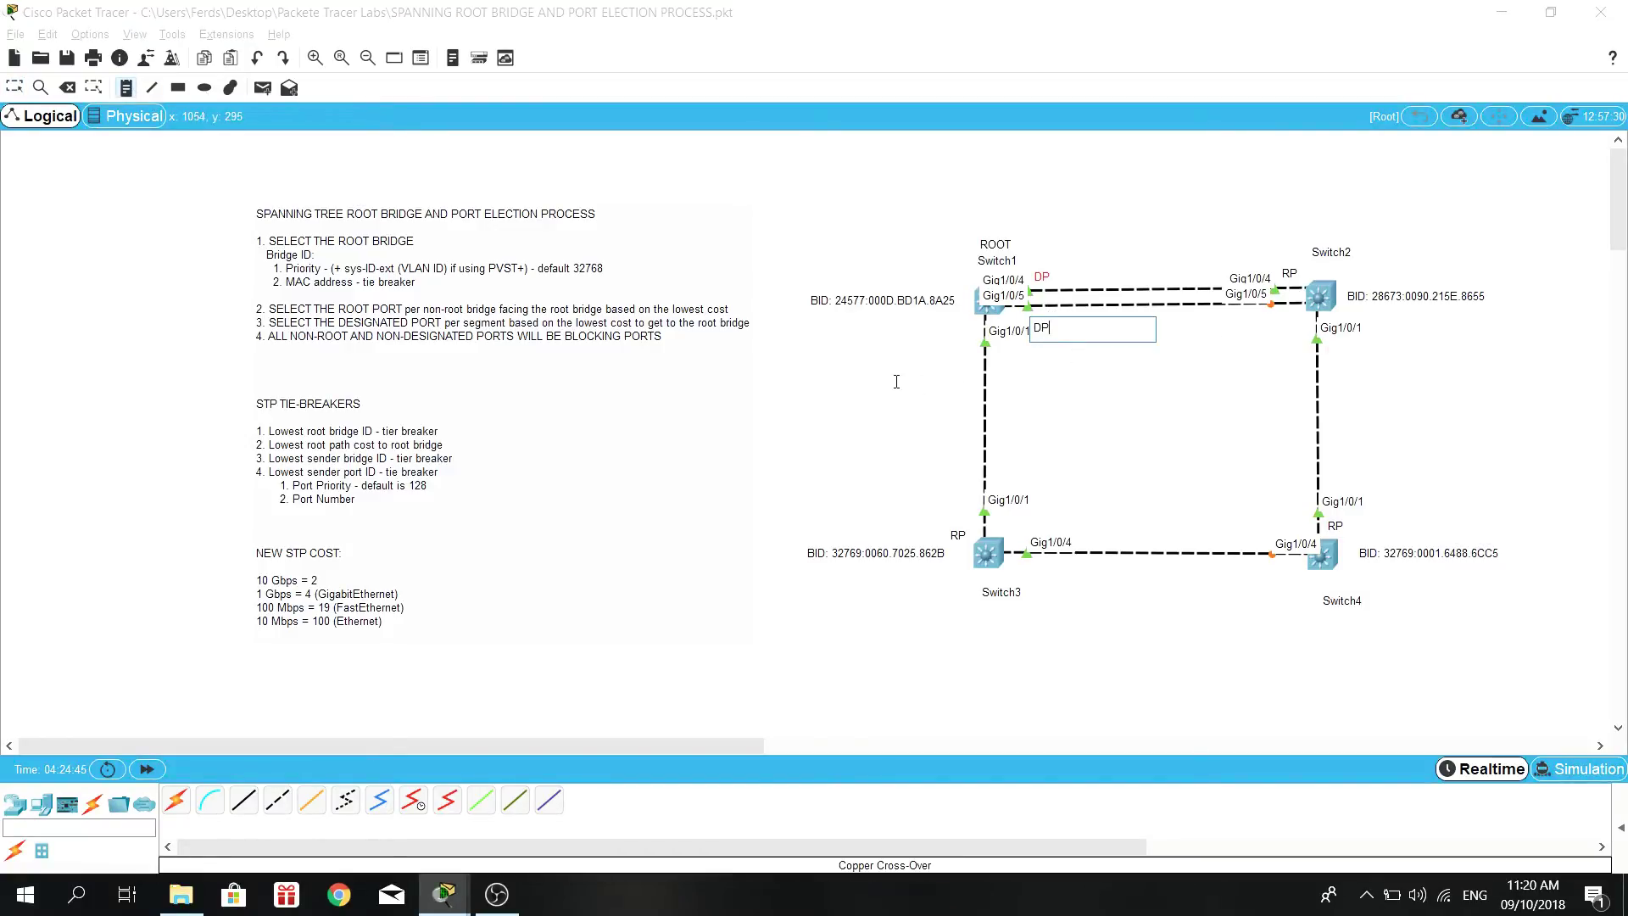
{"action": "left_click", "coordinate": [307, 116]}
Step: Add a DP note beside Switch1's Gig1/0/1 label and raise the Gig1/0/5 port's DP note closer to its link
{"action": "left_click", "coordinate": [125, 88]}
{"action": "left_click", "coordinate": [955, 323]}
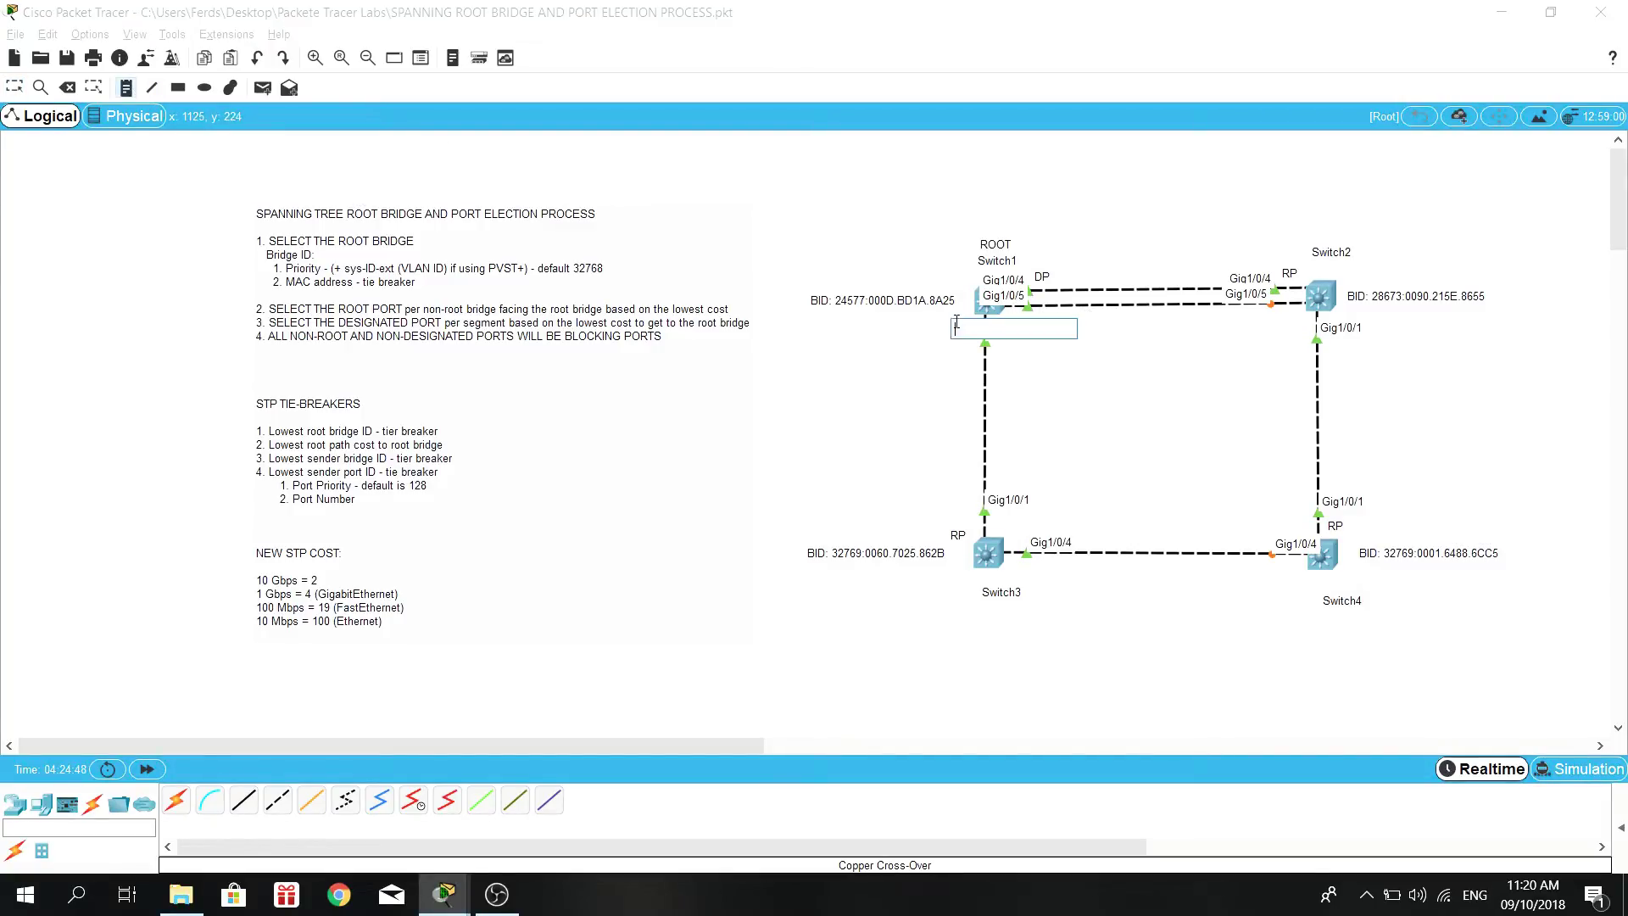
{"action": "type", "text": "DP"}
{"action": "left_click", "coordinate": [876, 414]}
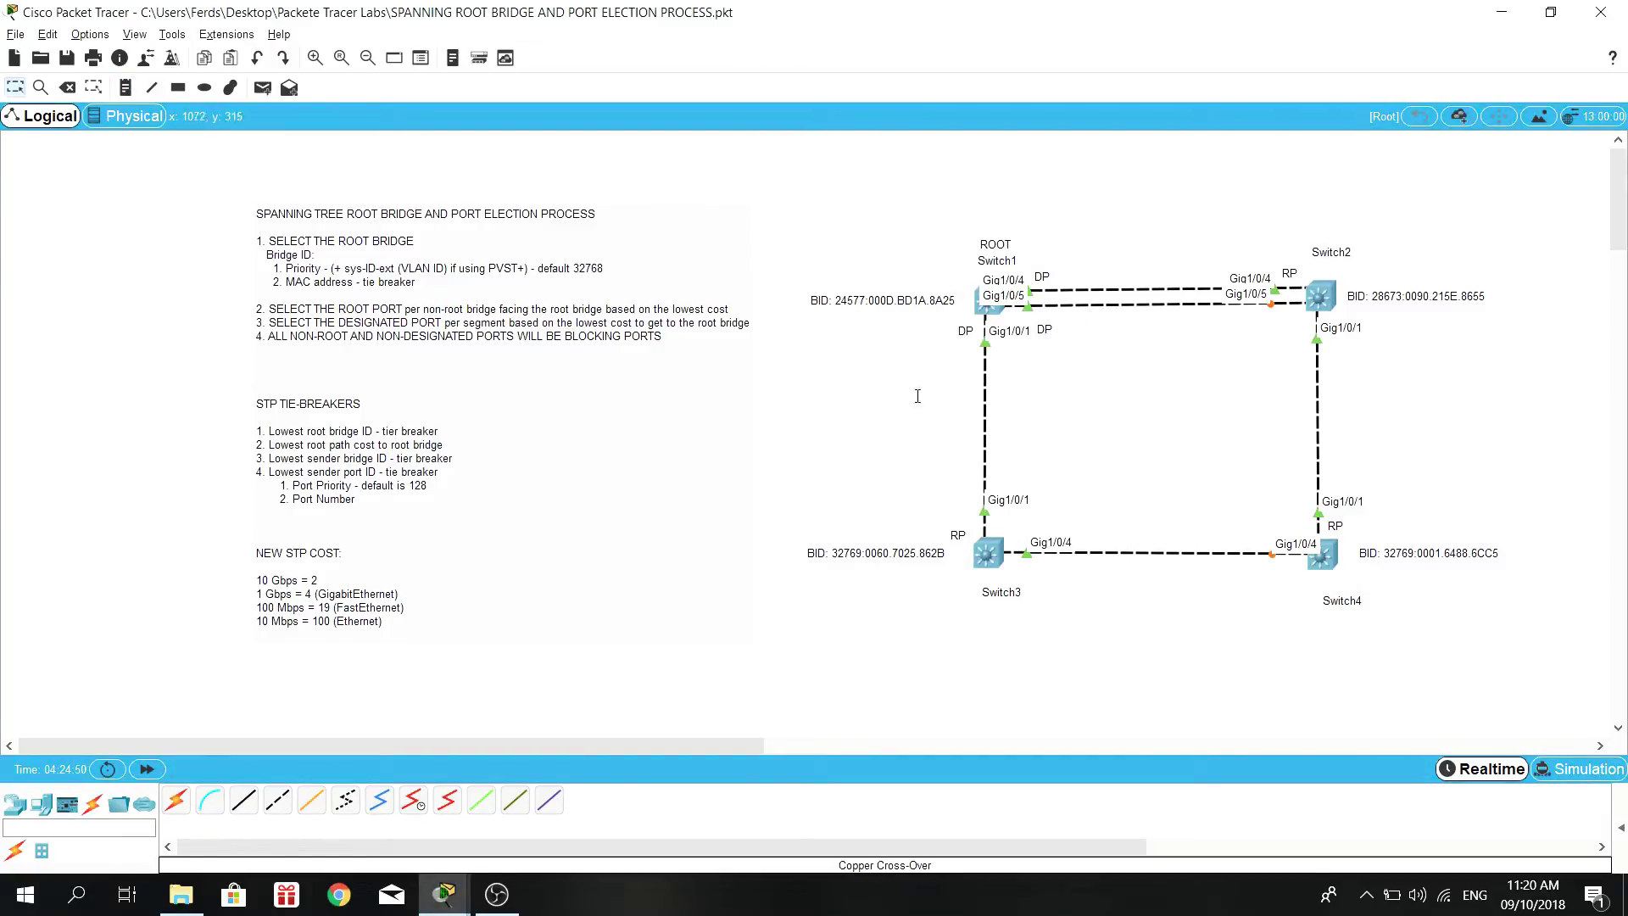
{"action": "key", "text": "Up"}
{"action": "key", "text": "Up"}
Step: Add a note reading RP beside Switch2's Gig1/0/1 port label, just below the switch
{"action": "left_click", "coordinate": [127, 90]}
{"action": "left_click", "coordinate": [1285, 316]}
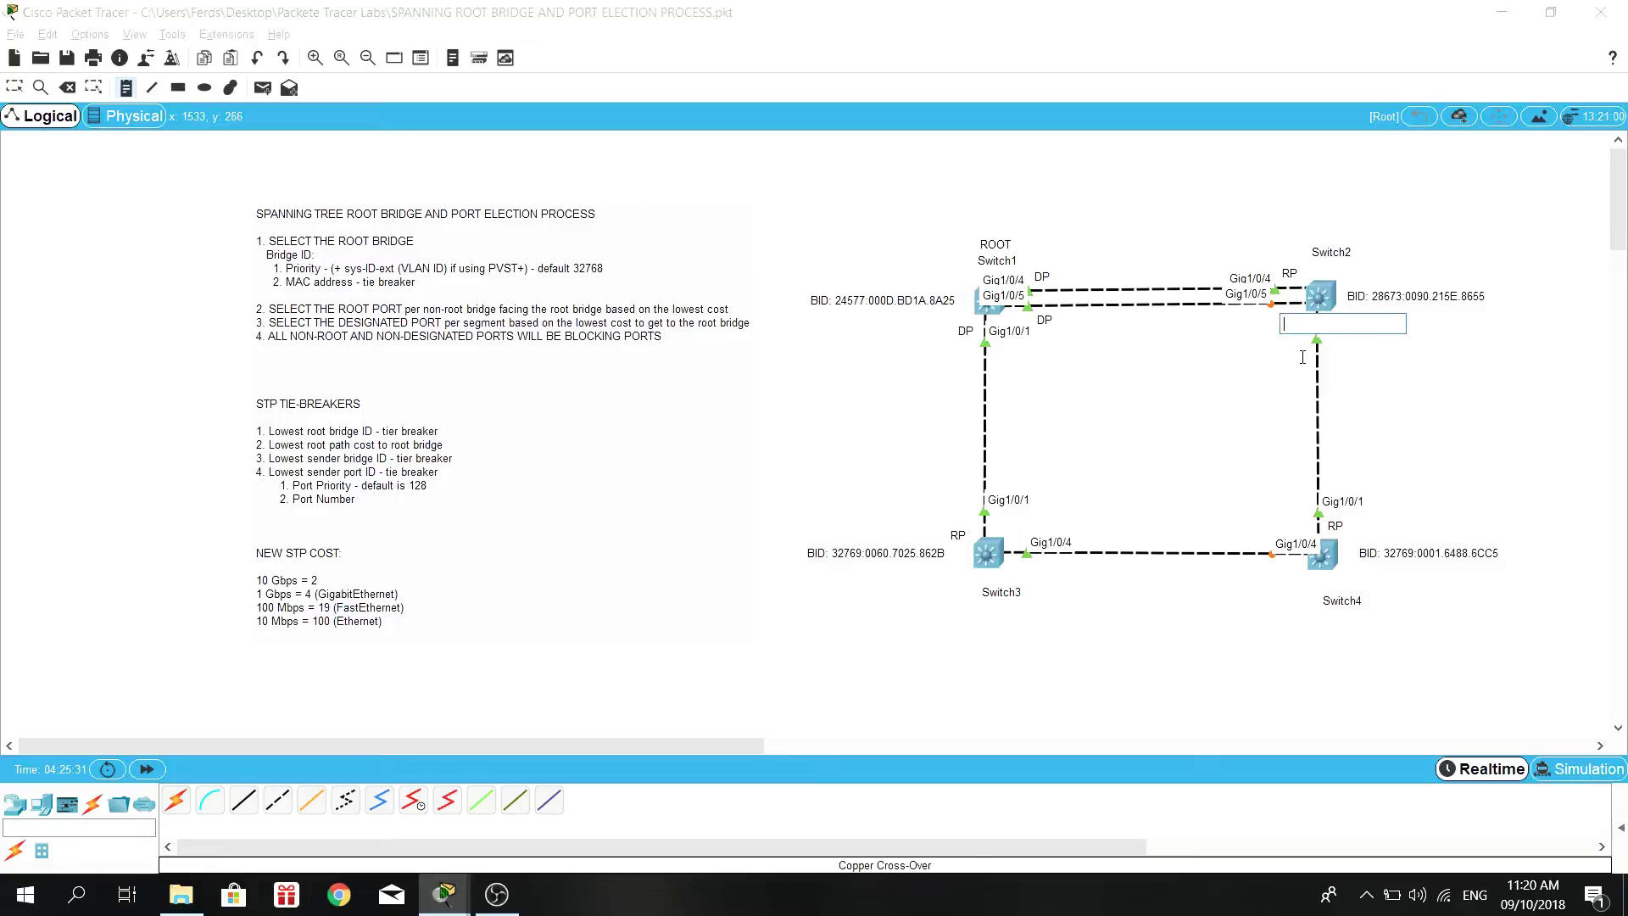
{"action": "type", "text": "RP"}
{"action": "key", "text": "Escape"}
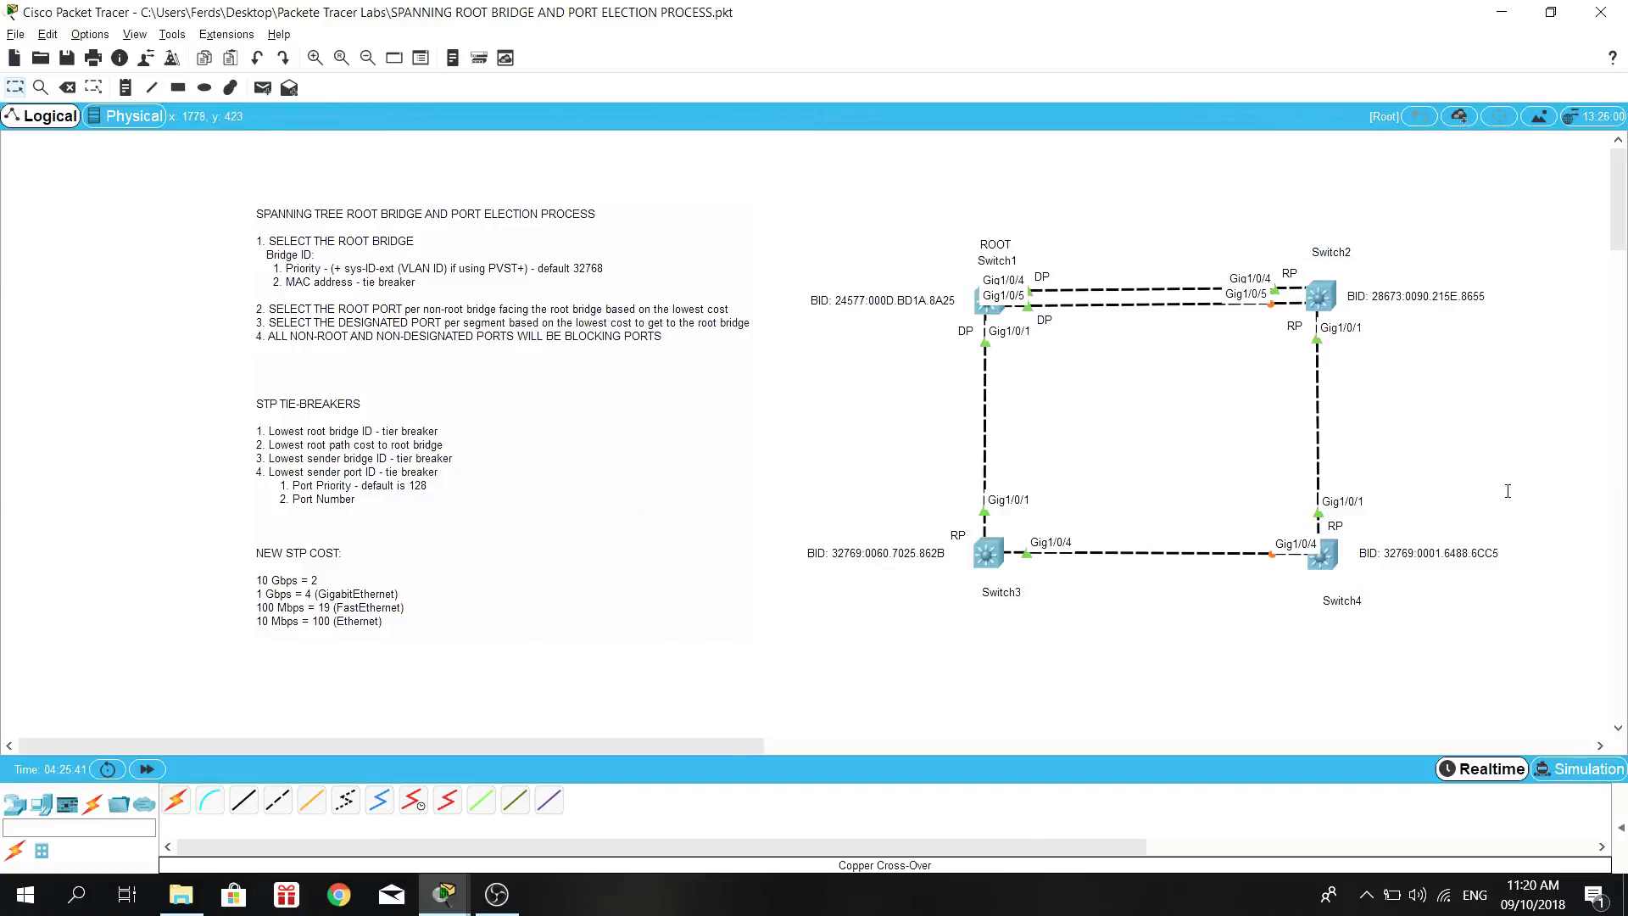
Step: Change the RP note beside Switch2's Gig1/0/1 label to DP and move it slightly closer to the switch
{"action": "double_click", "coordinate": [1312, 331]}
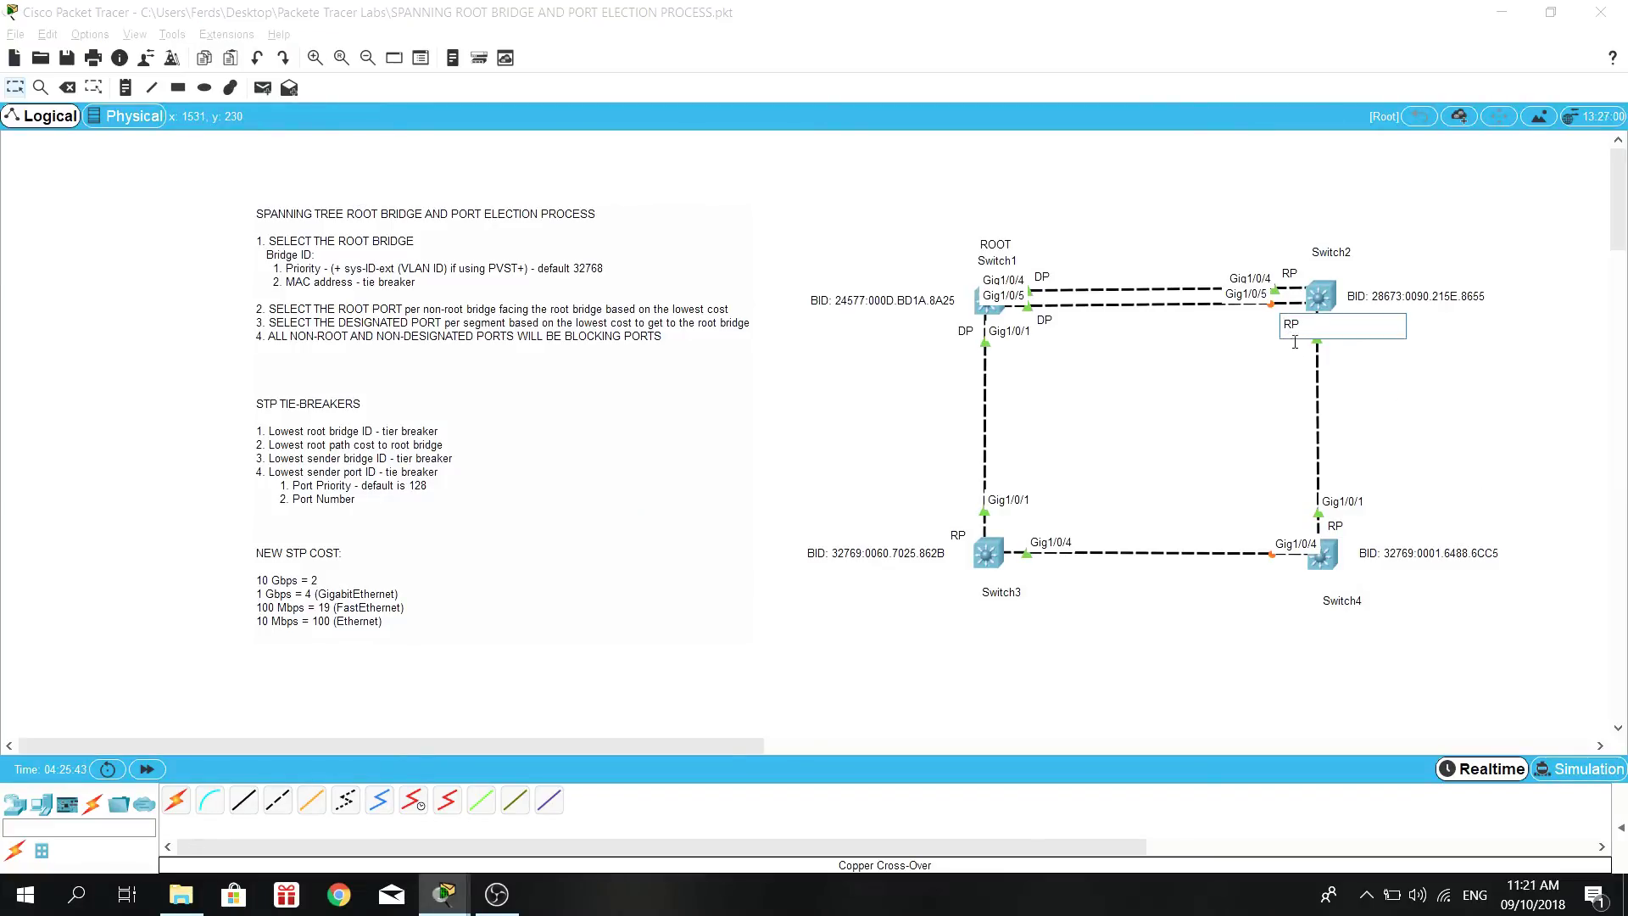
{"action": "left_click", "coordinate": [1293, 323]}
{"action": "key", "text": "BackSpace"}
{"action": "type", "text": "D"}
{"action": "left_click", "coordinate": [1512, 379]}
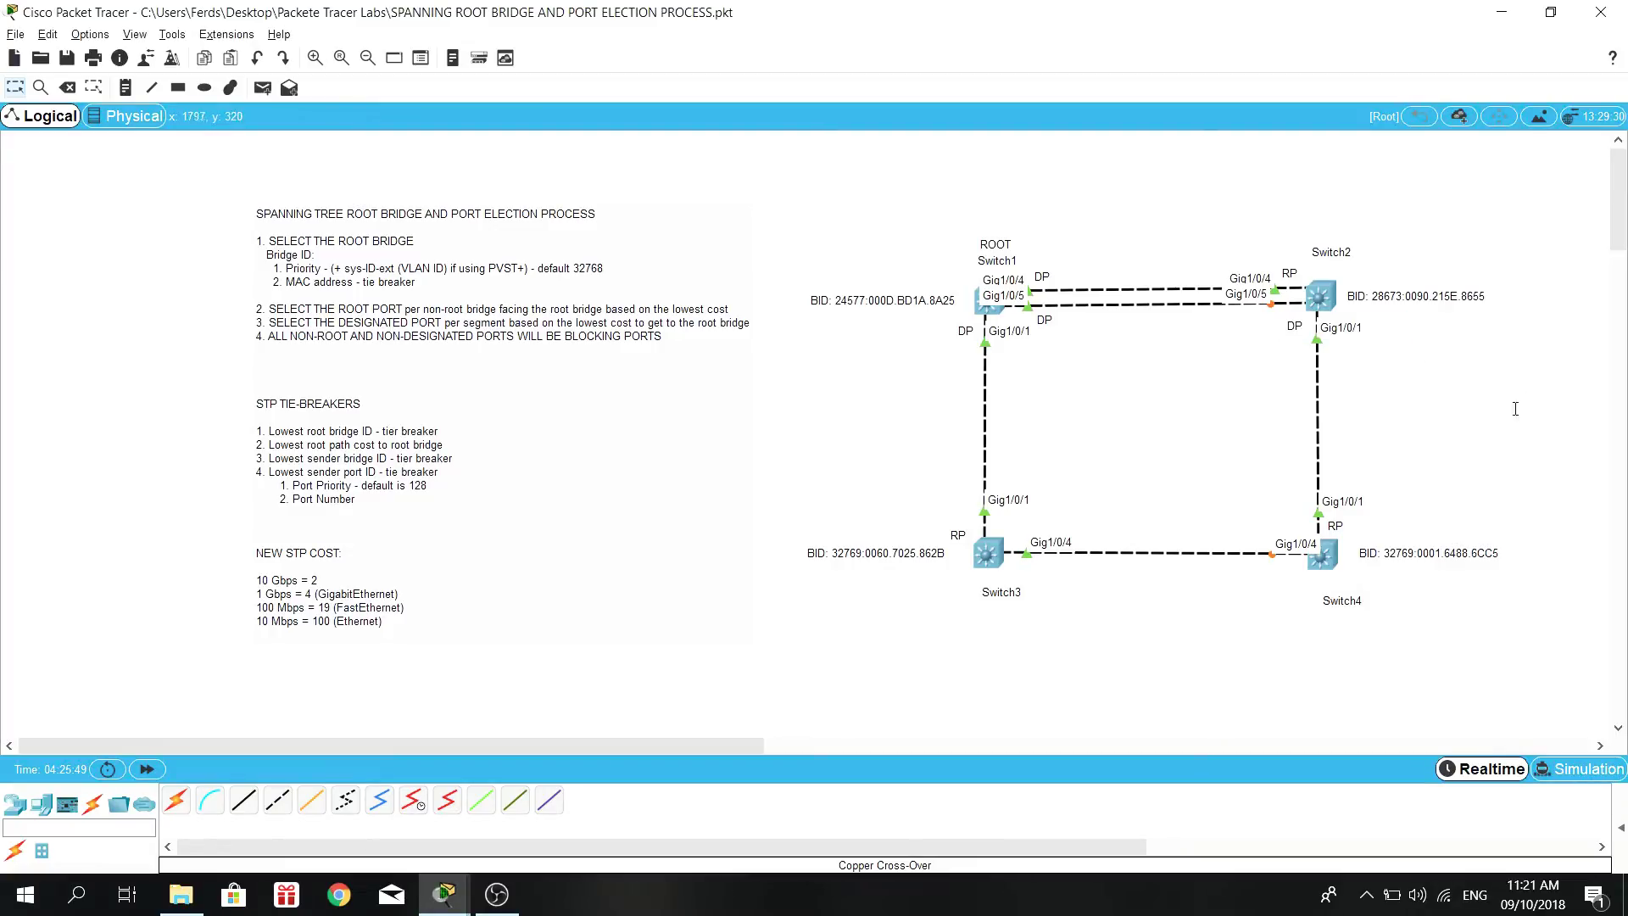
{"action": "left_click", "coordinate": [1300, 321]}
{"action": "left_click", "coordinate": [1382, 535]}
Step: Add a note reading DP just below the link at Switch3's Gig1/0/4 port
{"action": "left_click", "coordinate": [129, 88]}
{"action": "left_click", "coordinate": [1015, 577]}
{"action": "type", "text": "DP"}
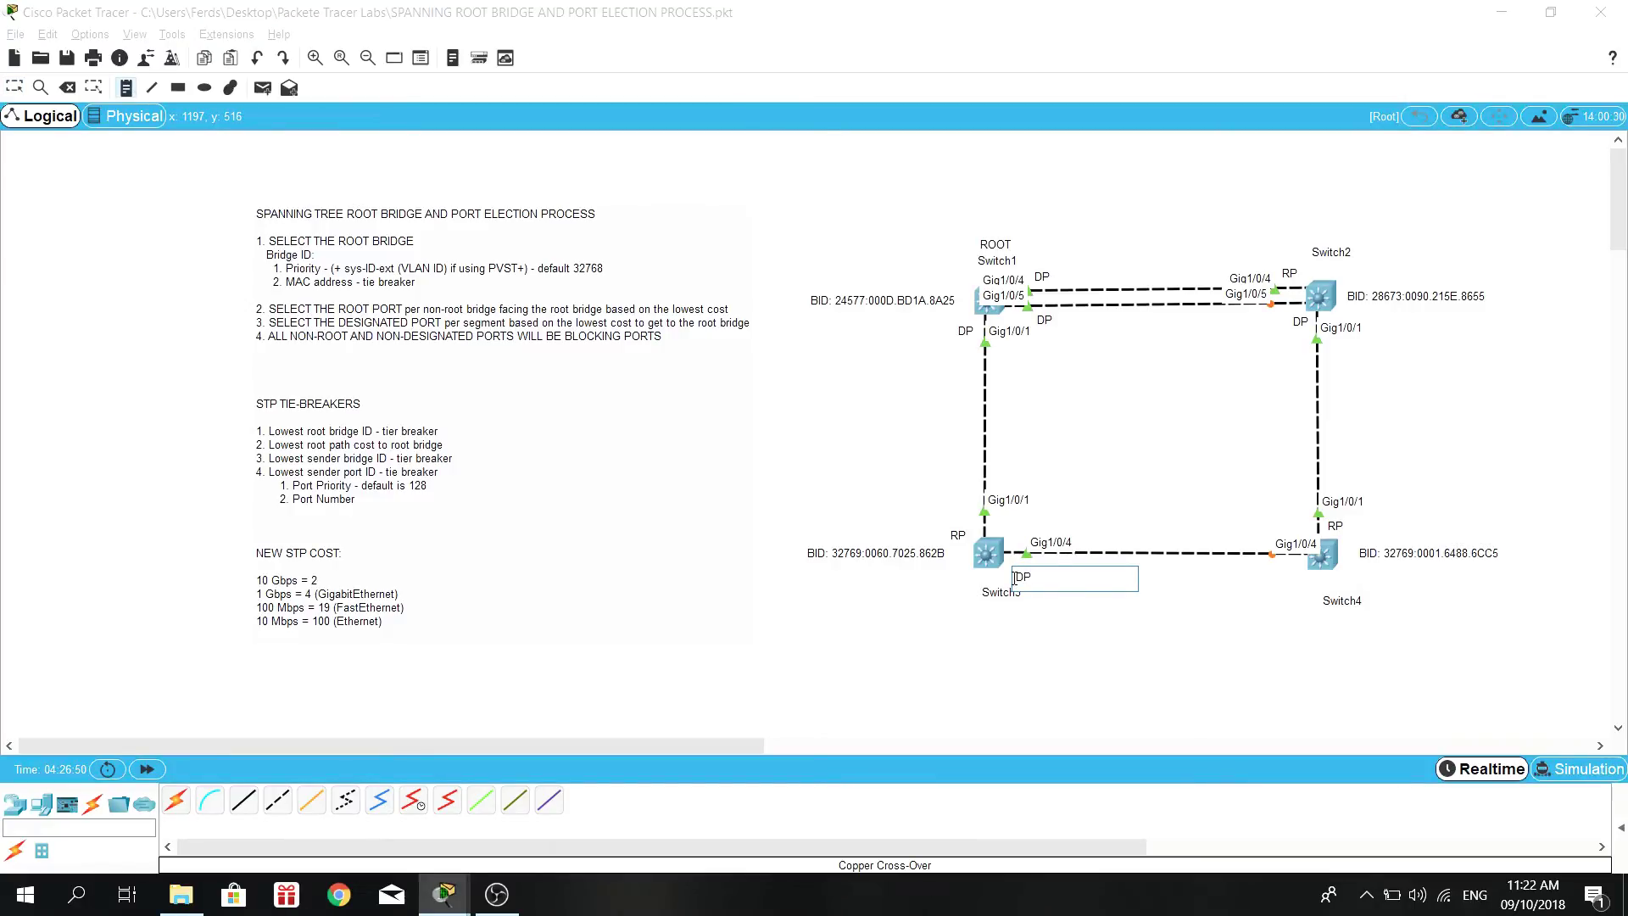
{"action": "left_click", "coordinate": [1131, 658]}
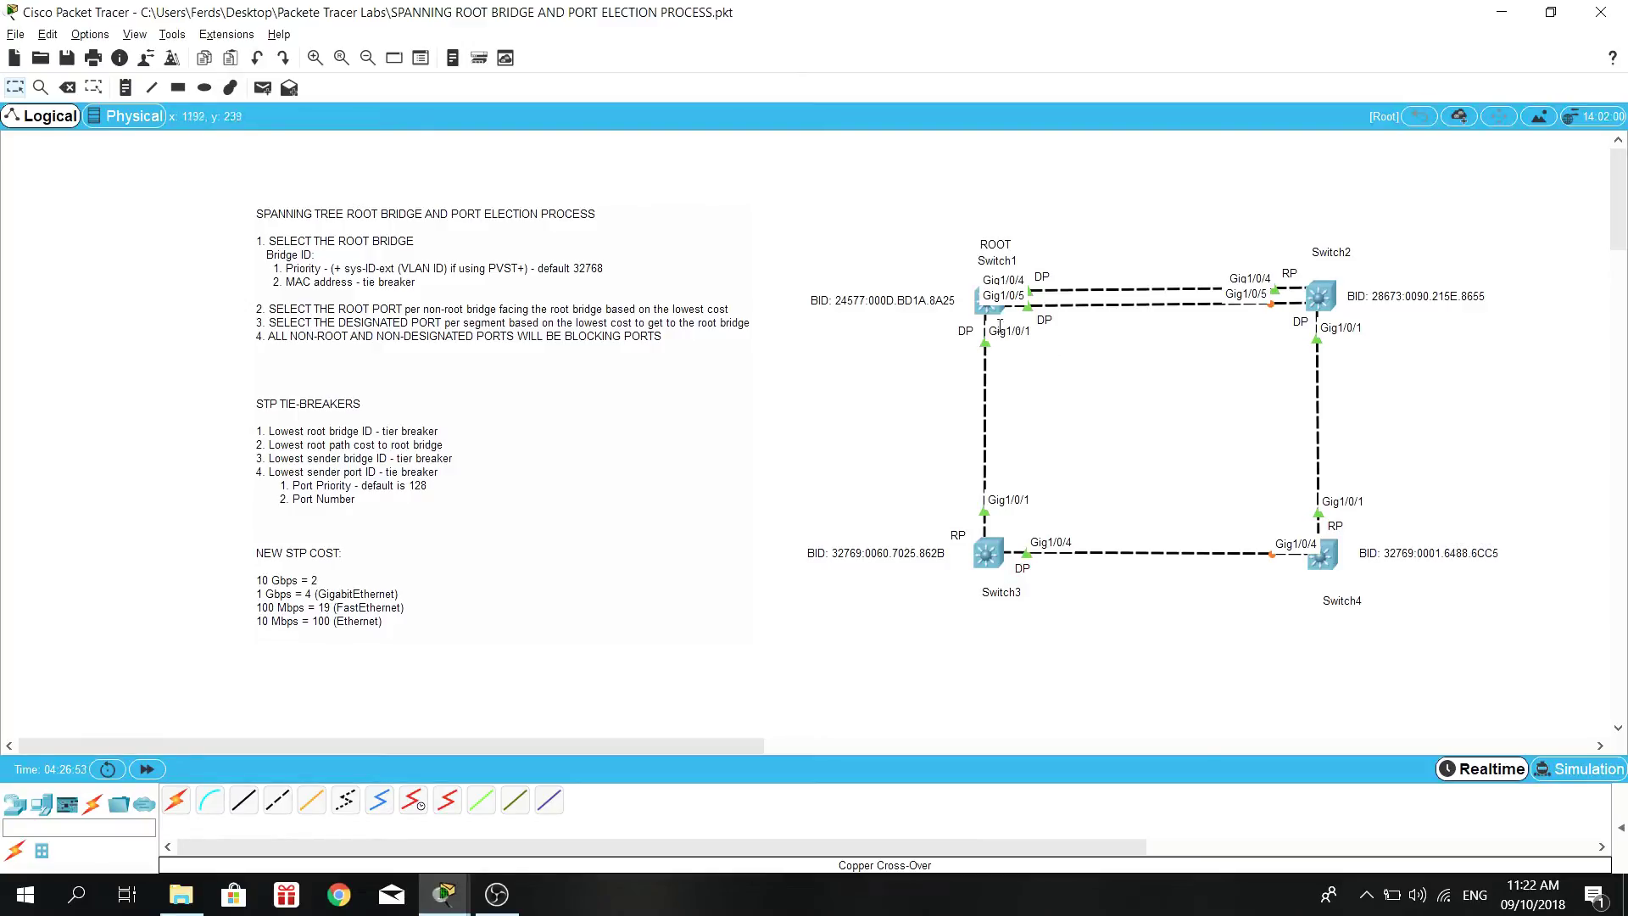
Step: Open Switch1's command line in a widened window and run show spanning-tree
{"action": "left_click", "coordinate": [981, 305]}
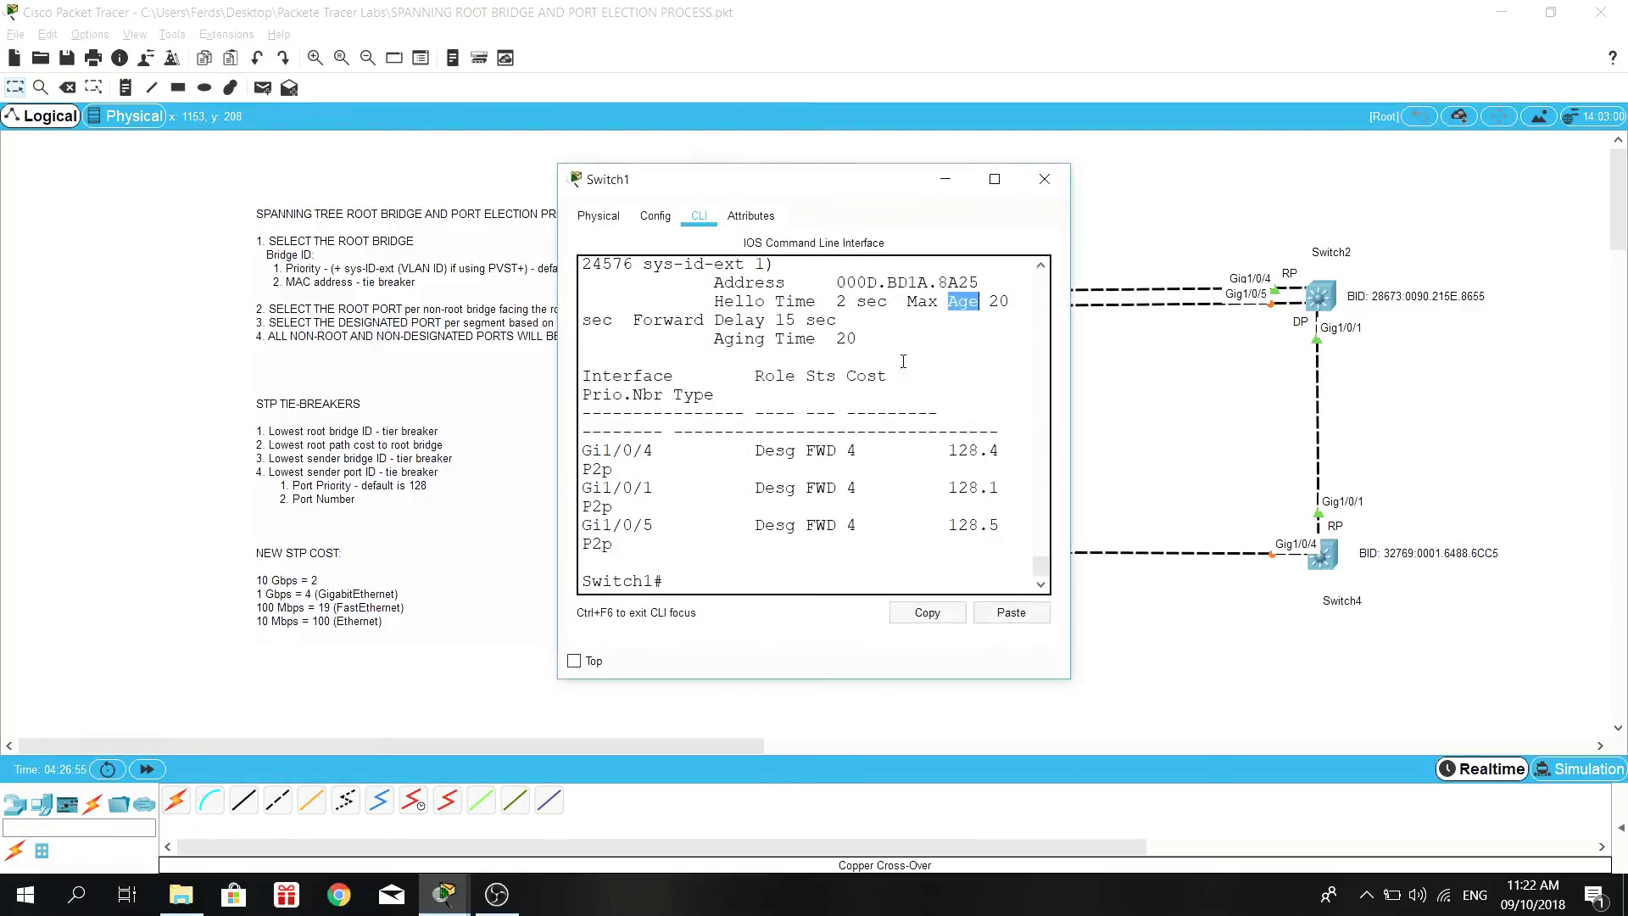
{"action": "left_click_drag", "start_coordinate": [840, 197], "coordinate": [788, 199]}
{"action": "left_click_drag", "start_coordinate": [1001, 485], "coordinate": [1478, 487]}
{"action": "key", "text": "Return"}
{"action": "key", "text": "Return"}
{"action": "key", "text": "Return"}
{"action": "key", "text": "Return"}
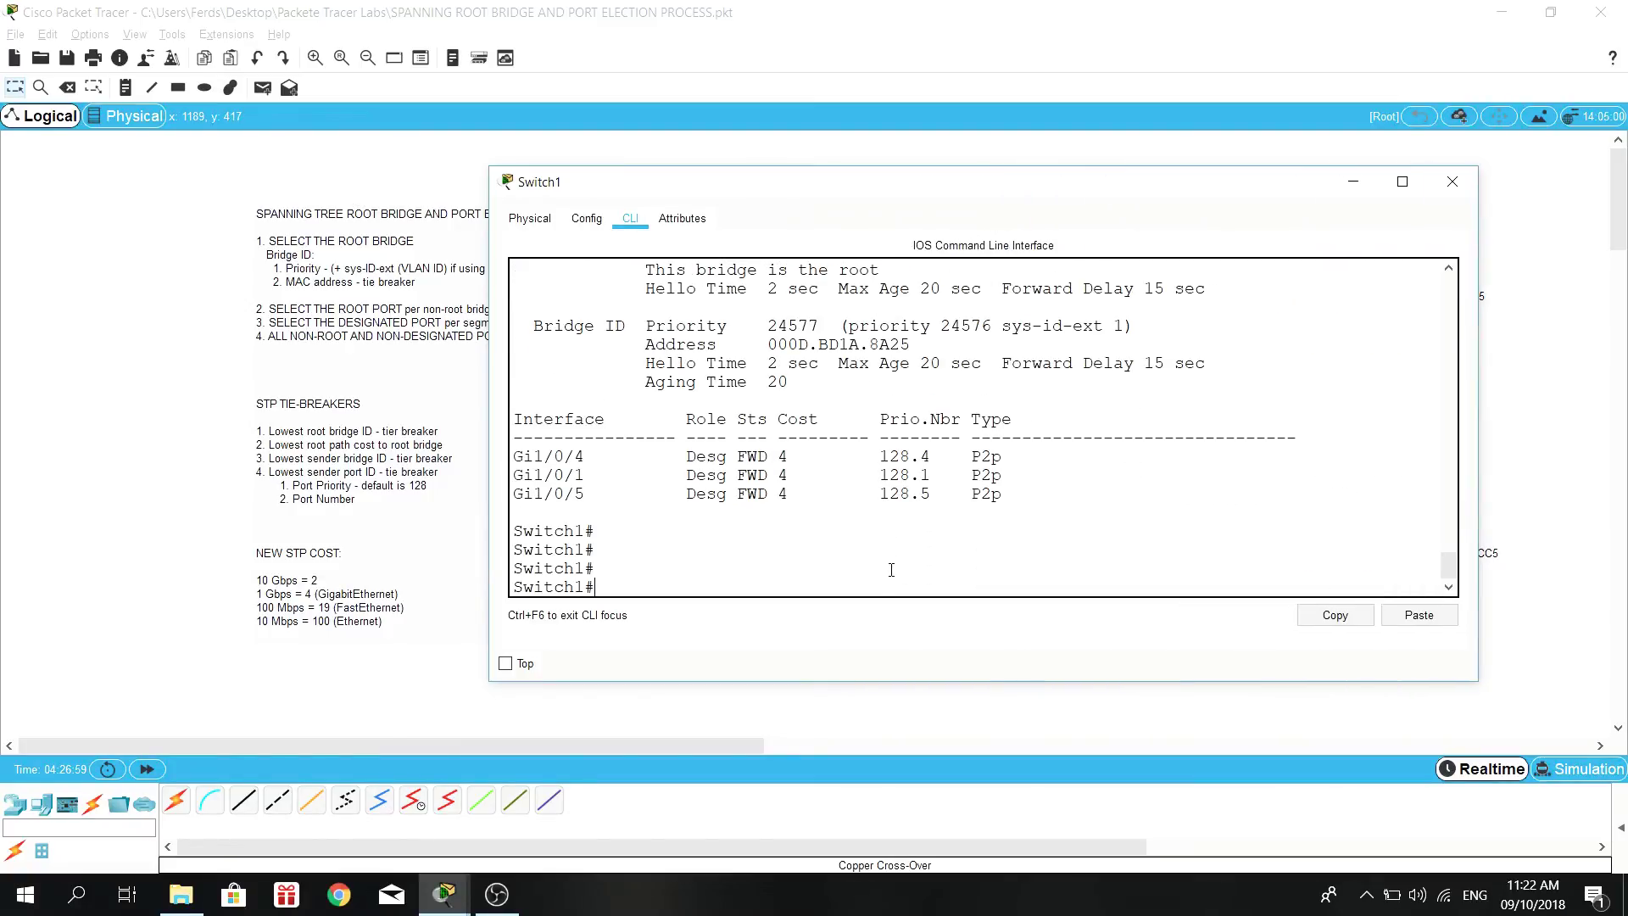
{"action": "type", "text": "shwo"}
{"action": "key", "text": "BackSpace"}
{"action": "key", "text": "BackSpace"}
{"action": "type", "text": "ow"}
{"action": "key", "text": "BackSpace"}
{"action": "key", "text": "BackSpace"}
{"action": "type", "text": "ow sp"}
{"action": "key", "text": "Tab"}
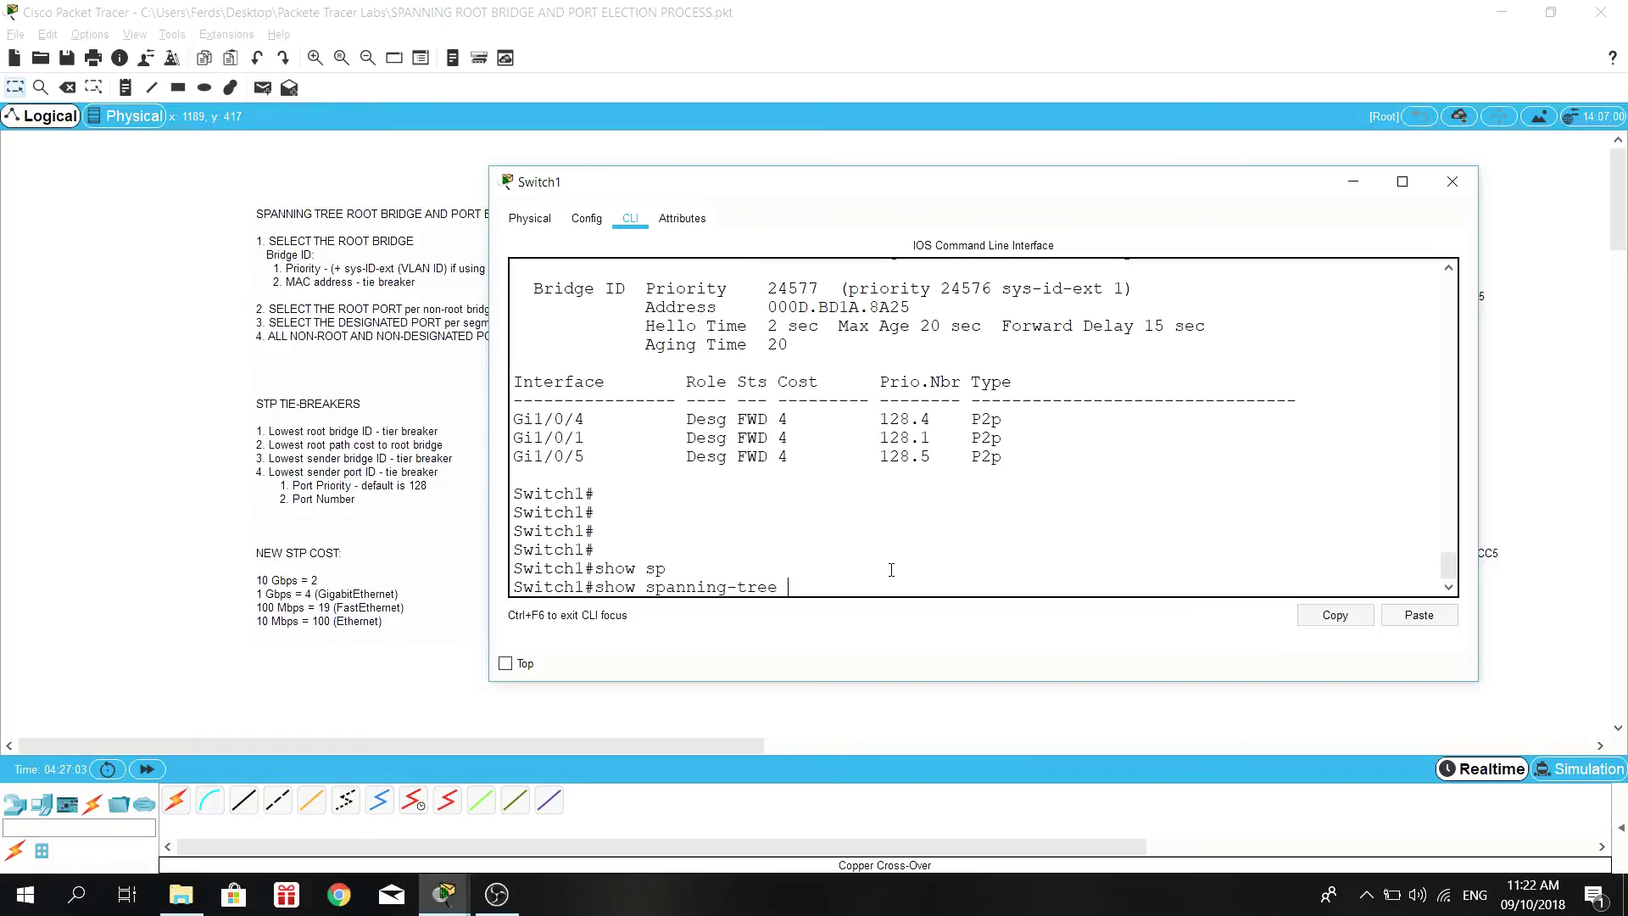
{"action": "key", "text": "Return"}
Step: Place Switch1's window beside the topology, compare the listed port roles with the notes, and close it
{"action": "left_click_drag", "start_coordinate": [955, 186], "coordinate": [640, 177]}
{"action": "left_click_drag", "start_coordinate": [1156, 412], "coordinate": [819, 473]}
{"action": "scroll", "coordinate": [717, 513], "scroll_direction": "down", "scroll_amount": 7}
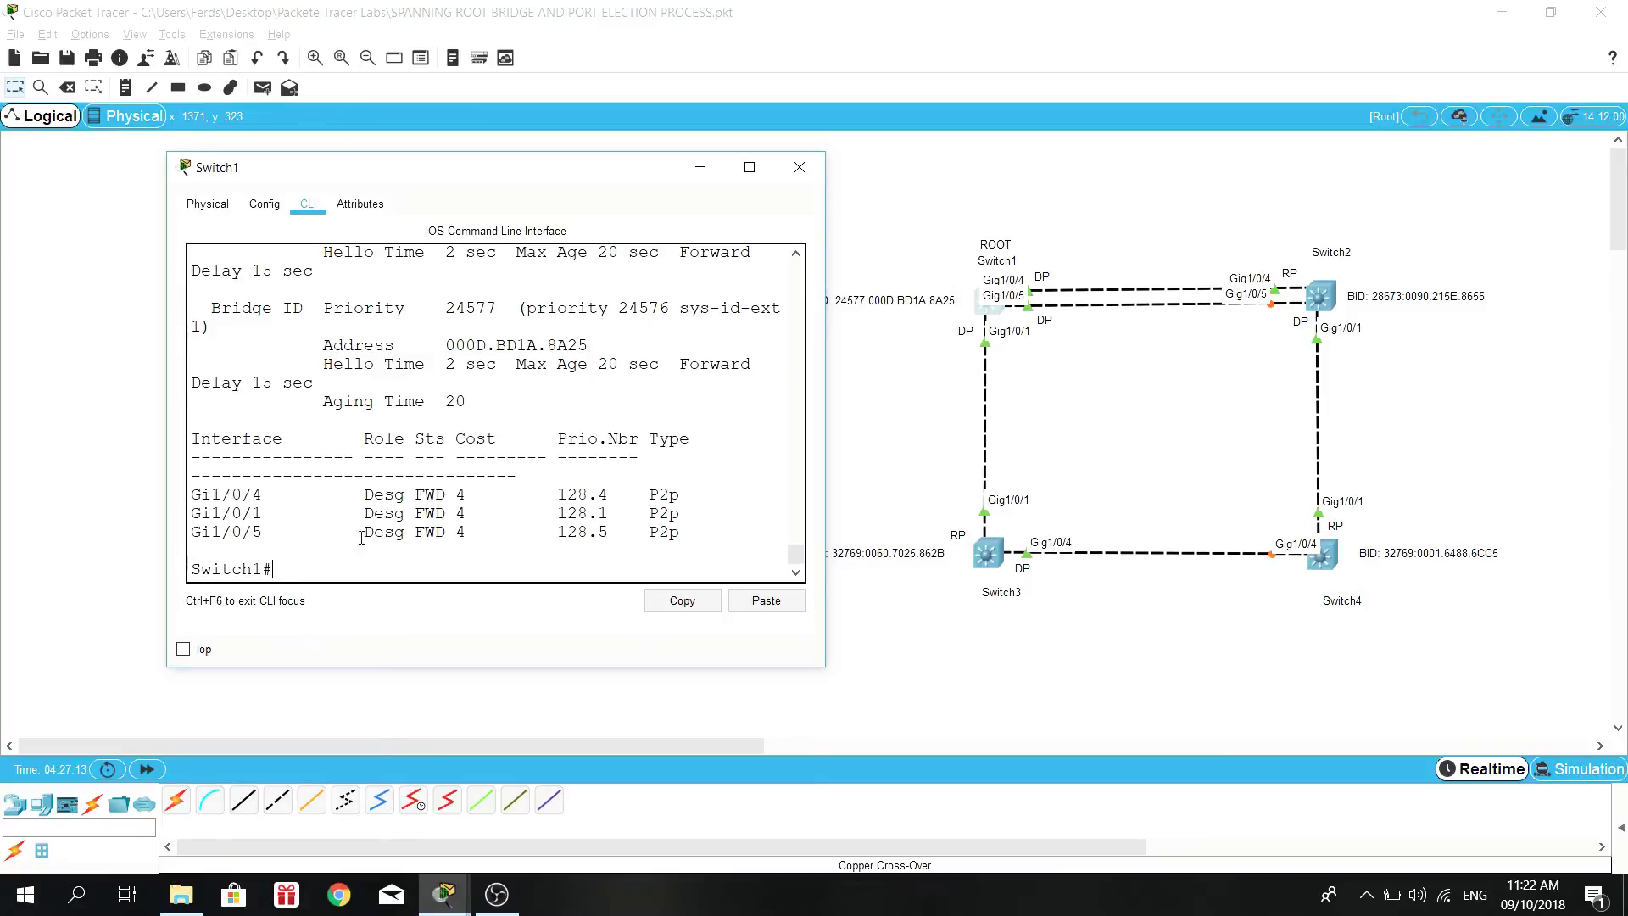
{"action": "left_click_drag", "start_coordinate": [364, 495], "coordinate": [405, 532]}
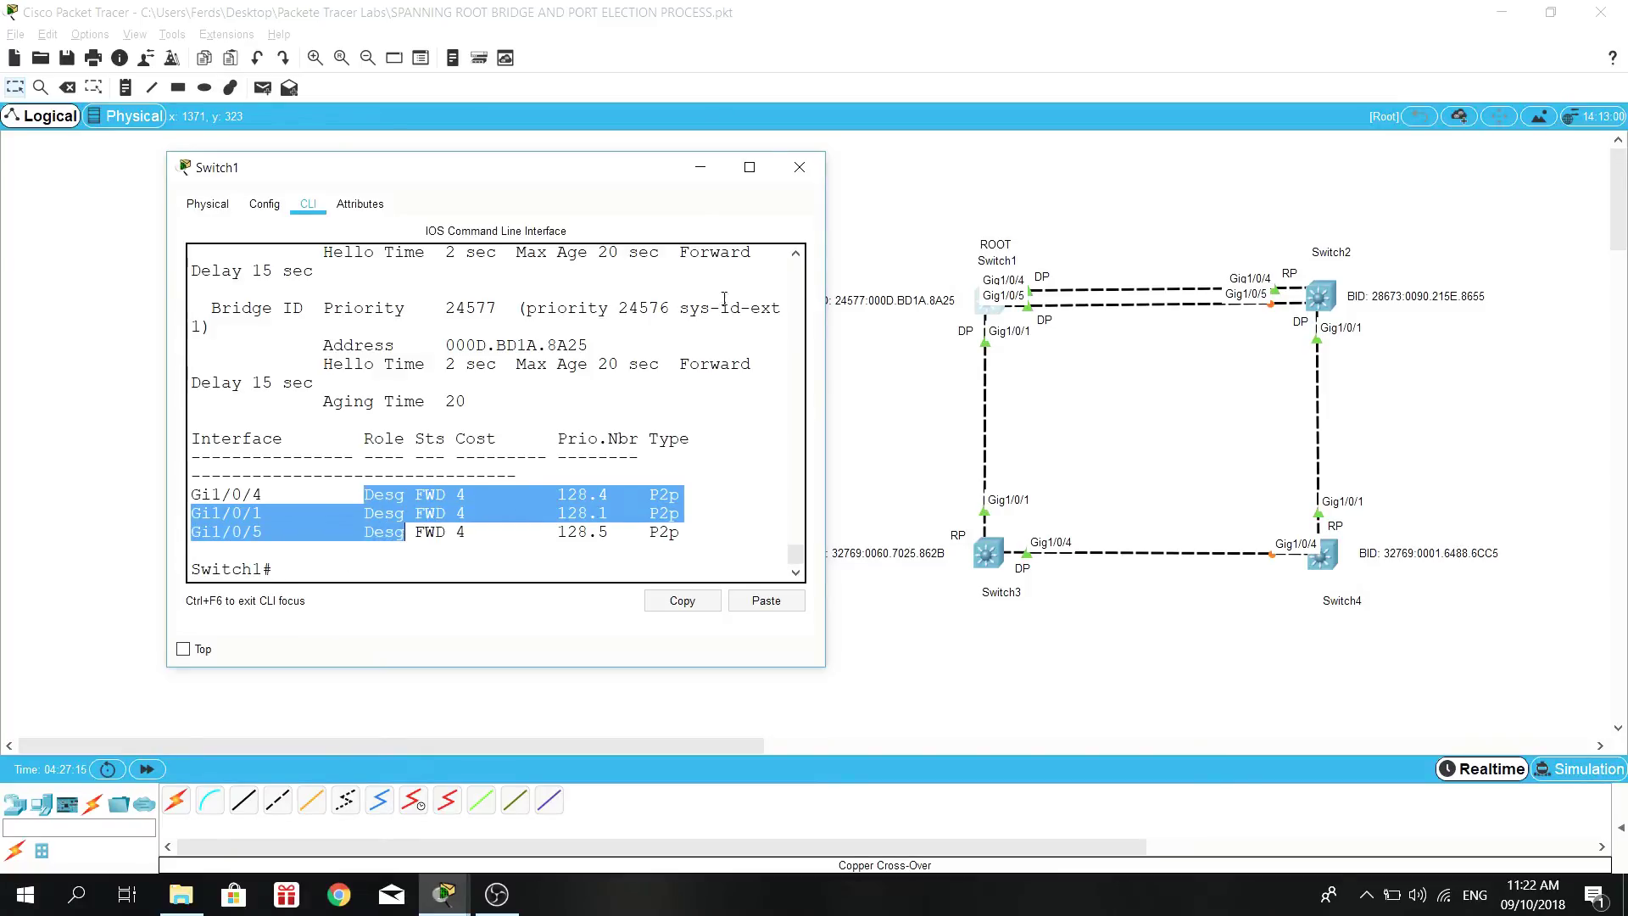
{"action": "left_click", "coordinate": [799, 167]}
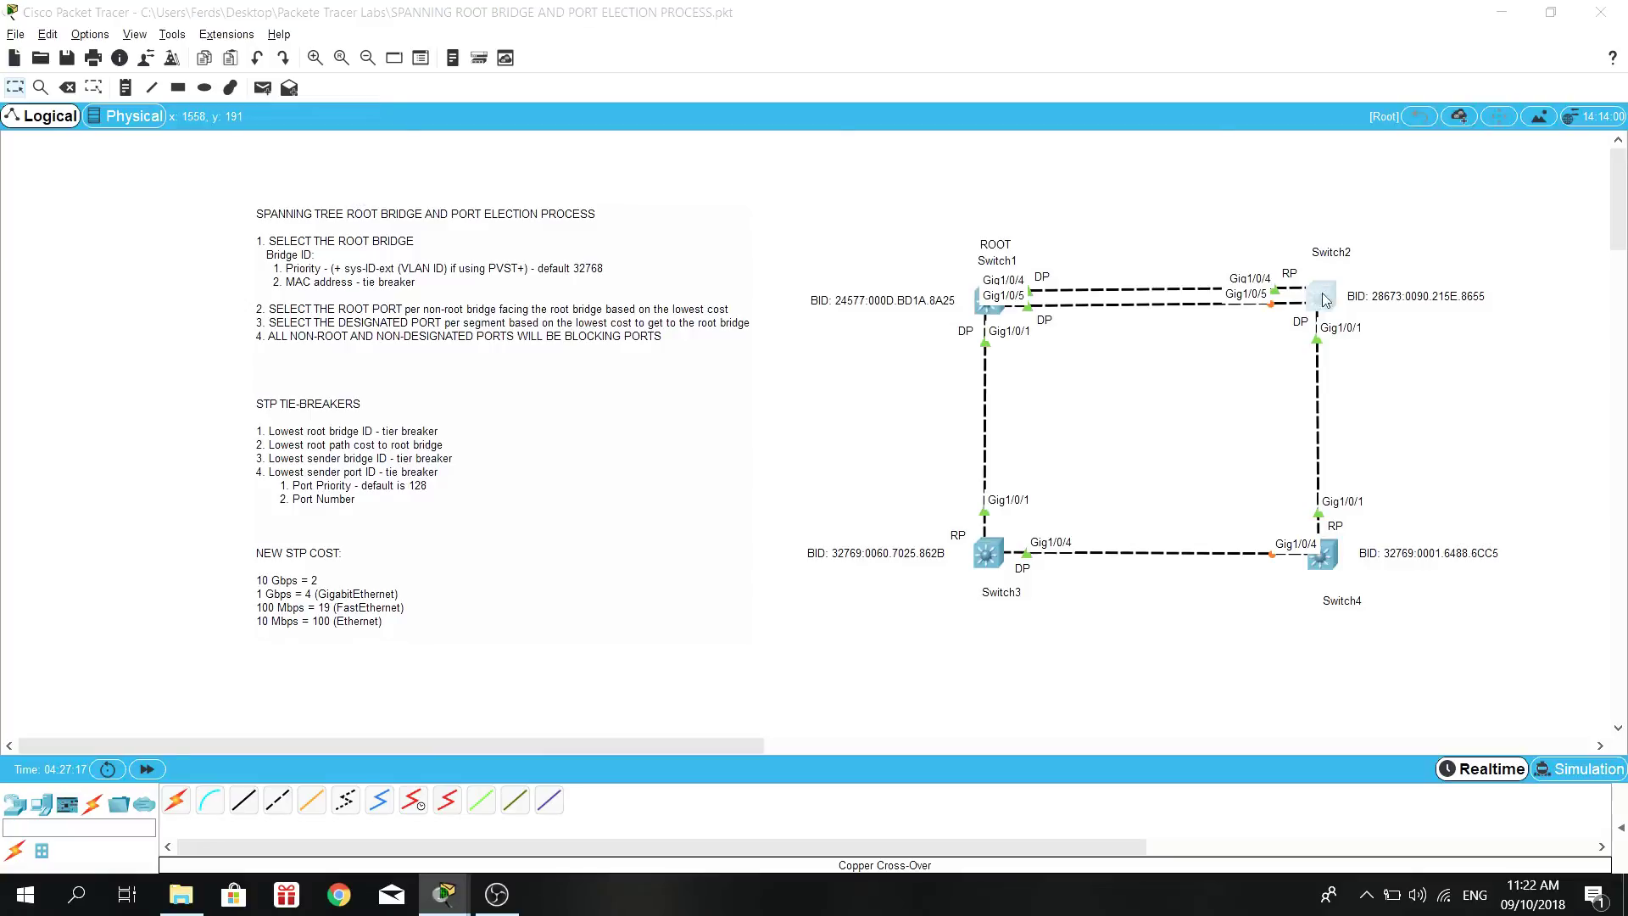
Step: Open Switch2's command line and run show spanning-tree
{"action": "left_click", "coordinate": [1321, 292]}
{"action": "mouse_move", "coordinate": [994, 204]}
{"action": "left_mouse_down"}
{"action": "mouse_move", "coordinate": [957, 314]}
{"action": "mouse_move", "coordinate": [966, 390]}
{"action": "mouse_move", "coordinate": [635, 291]}
{"action": "mouse_move", "coordinate": [1286, 237]}
{"action": "mouse_move", "coordinate": [1061, 354]}
{"action": "mouse_move", "coordinate": [969, 184]}
{"action": "left_mouse_up"}
{"action": "left_click", "coordinate": [559, 513]}
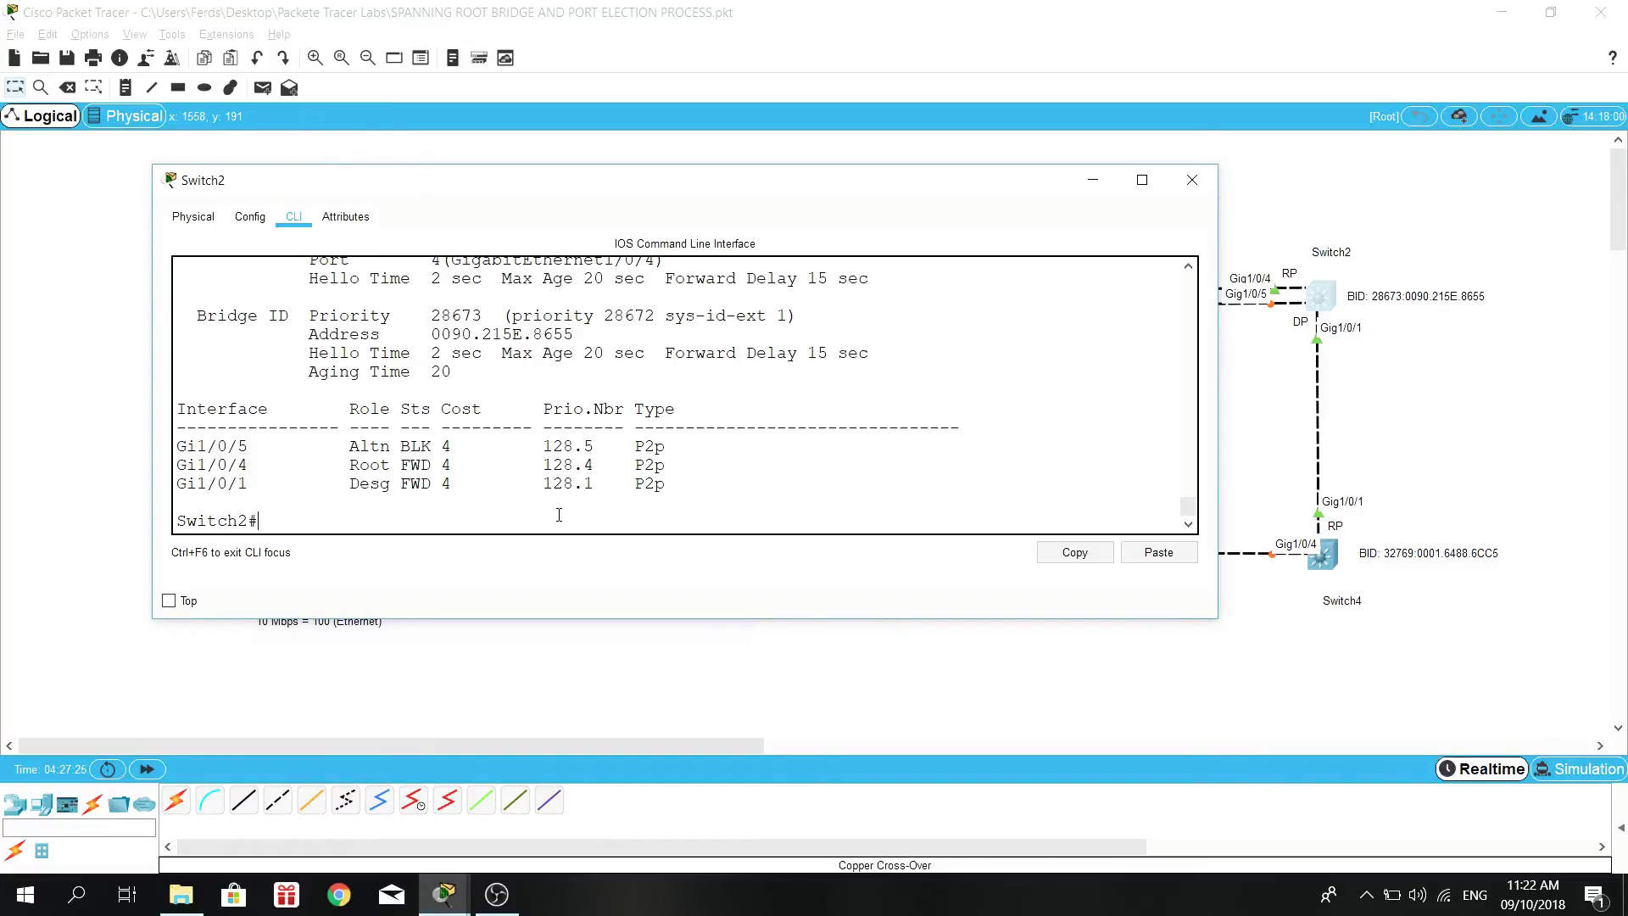
{"action": "key", "text": "Return"}
{"action": "key", "text": "Return"}
{"action": "type", "text": "show sp"}
{"action": "key", "text": "Tab"}
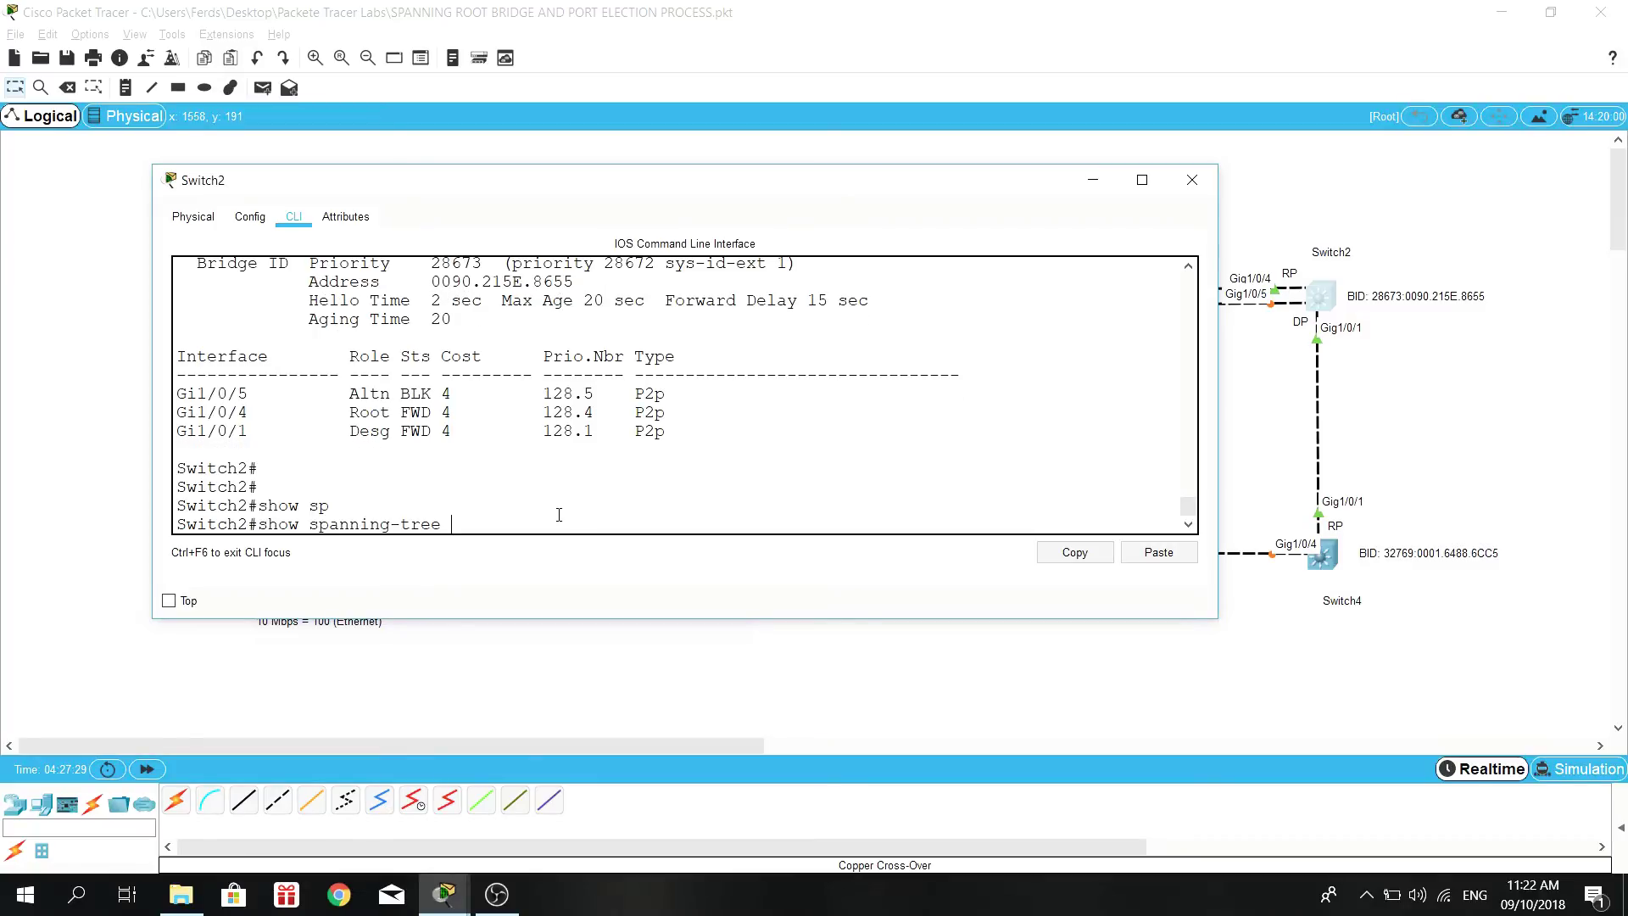
{"action": "key", "text": "Return"}
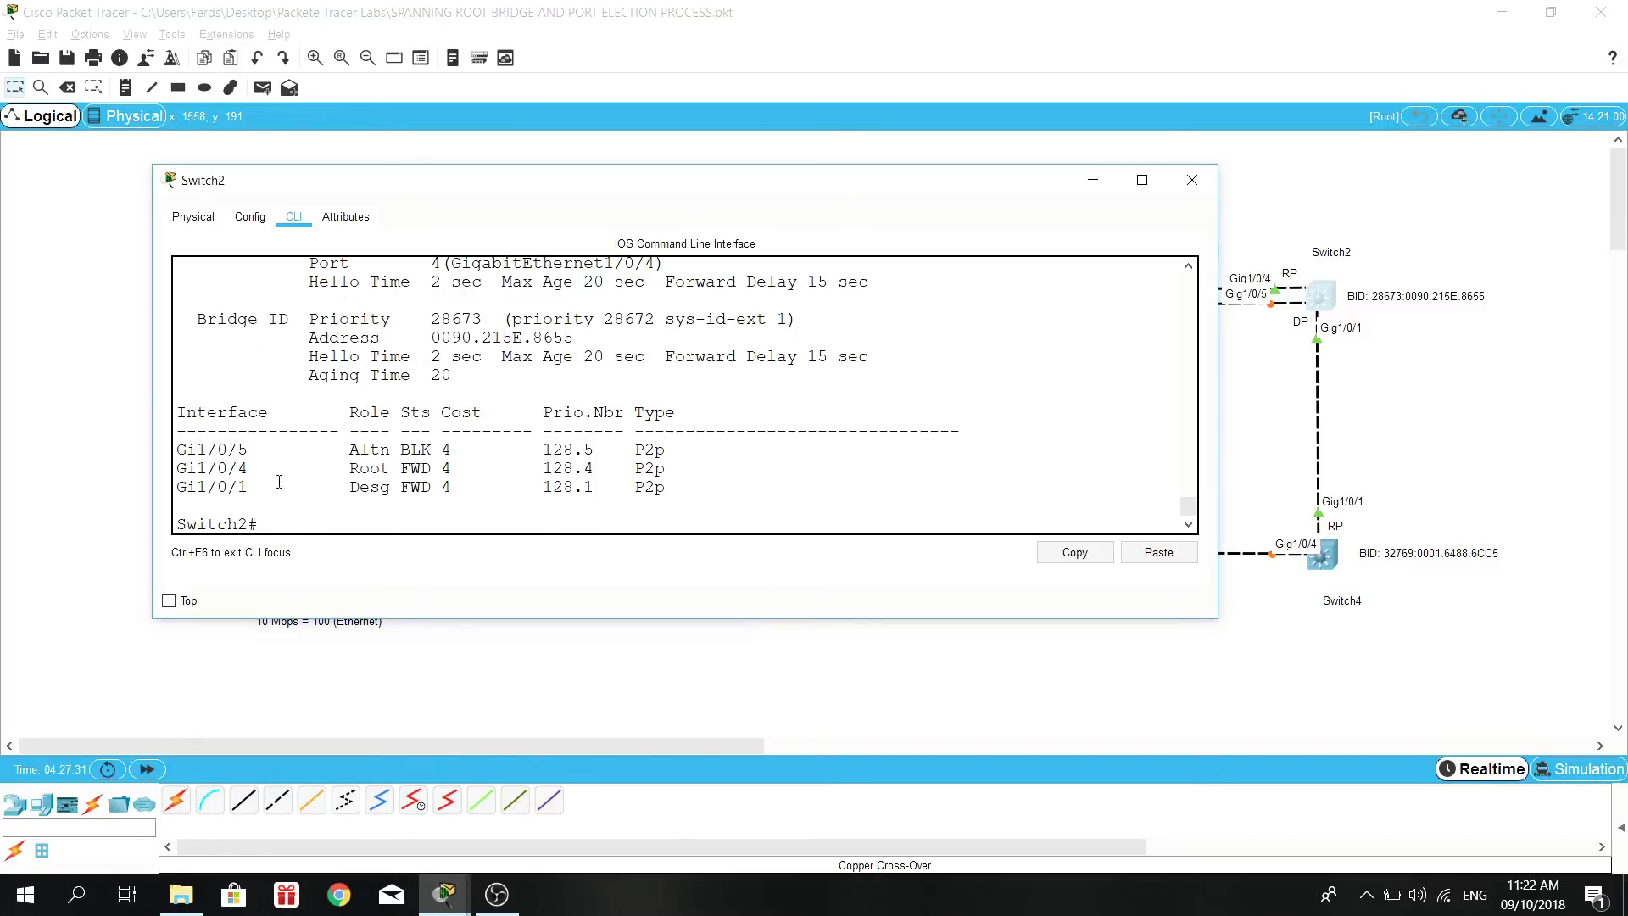
Step: Check the role listed for Switch2's Gi1/0/1 against the topology note and close the window
{"action": "left_click_drag", "start_coordinate": [386, 486], "coordinate": [229, 484]}
{"action": "left_click_drag", "start_coordinate": [792, 194], "coordinate": [740, 169]}
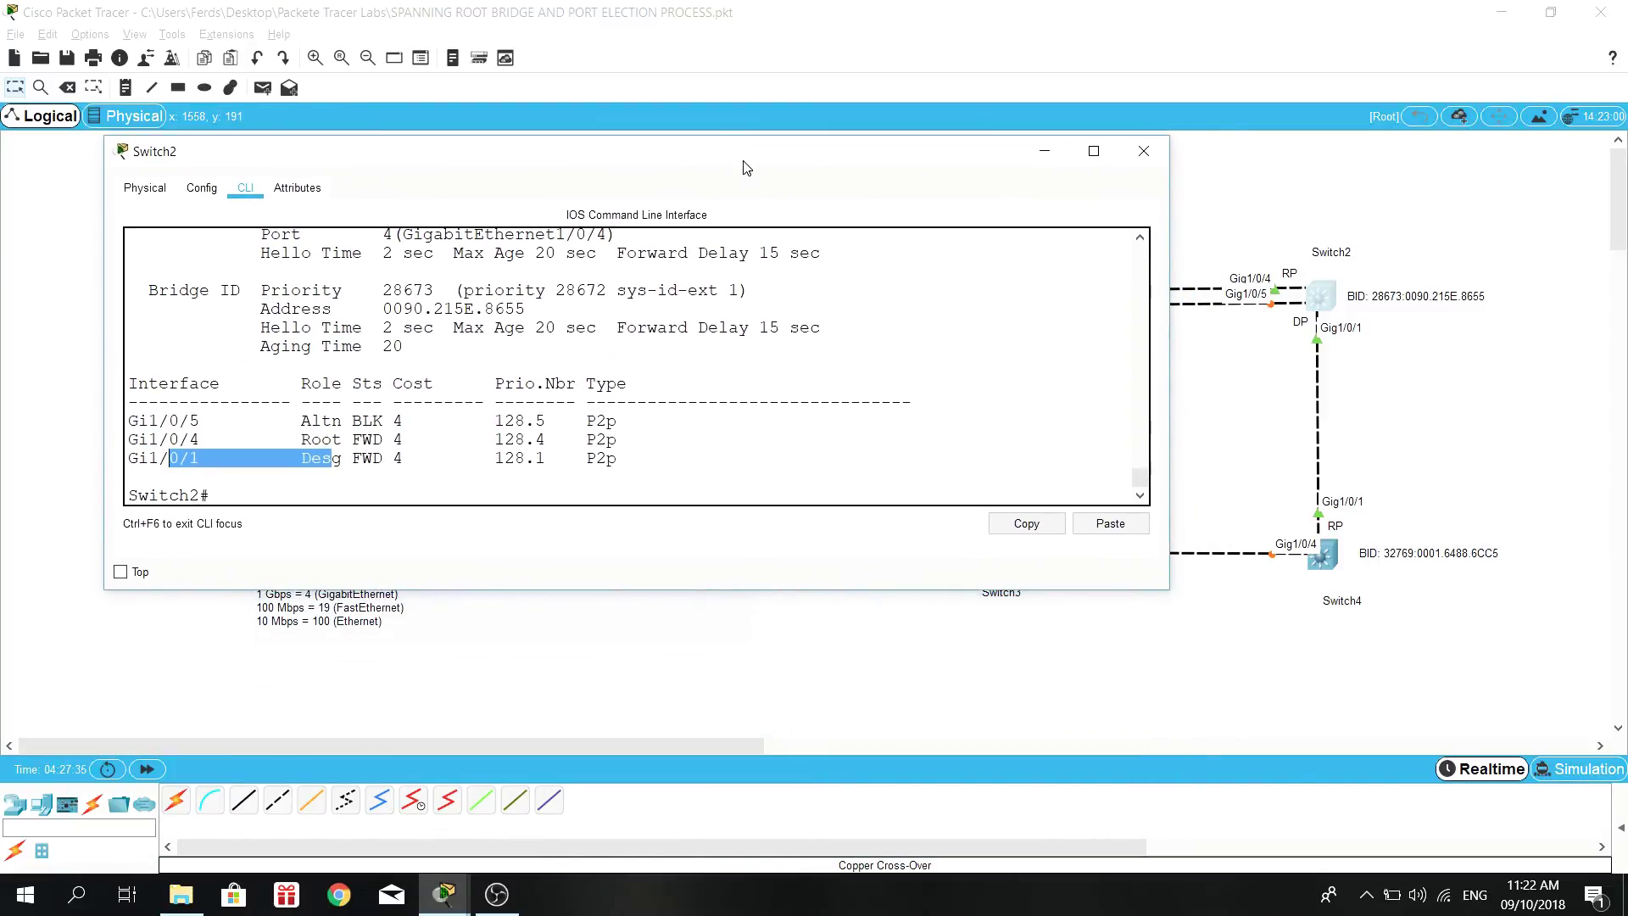
{"action": "left_click", "coordinate": [1140, 153]}
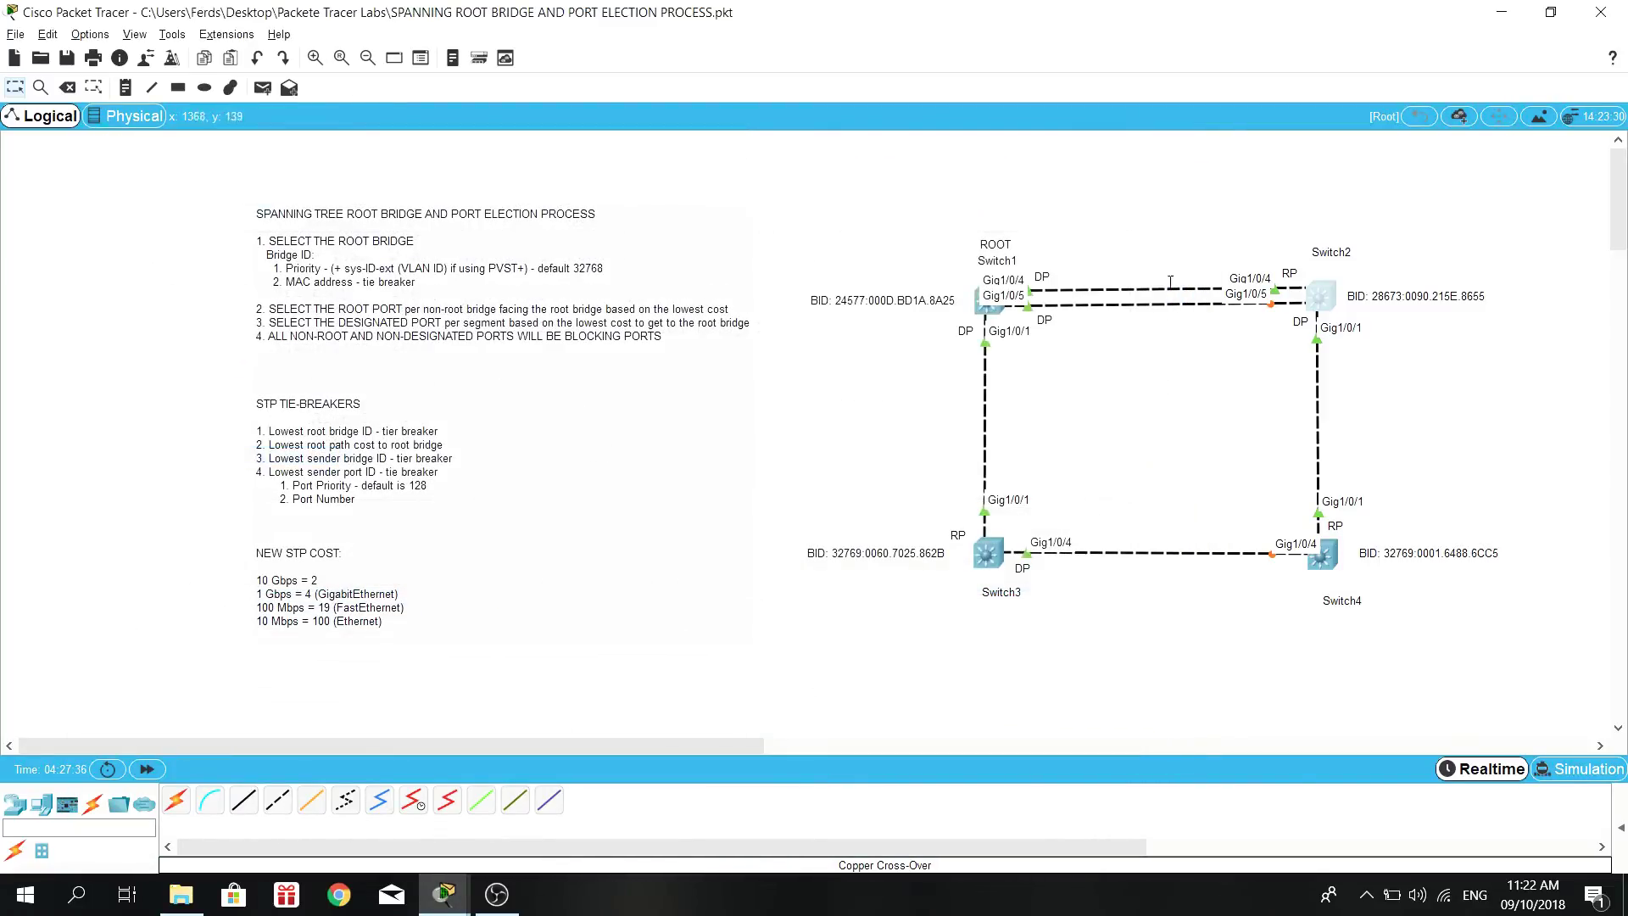
Step: Examine the spanning-tree port roles in Switch3's command line, especially Gi1/0/4, and close the window
{"action": "left_click", "coordinate": [986, 553]}
{"action": "type", "text": "show spanning-tree"}
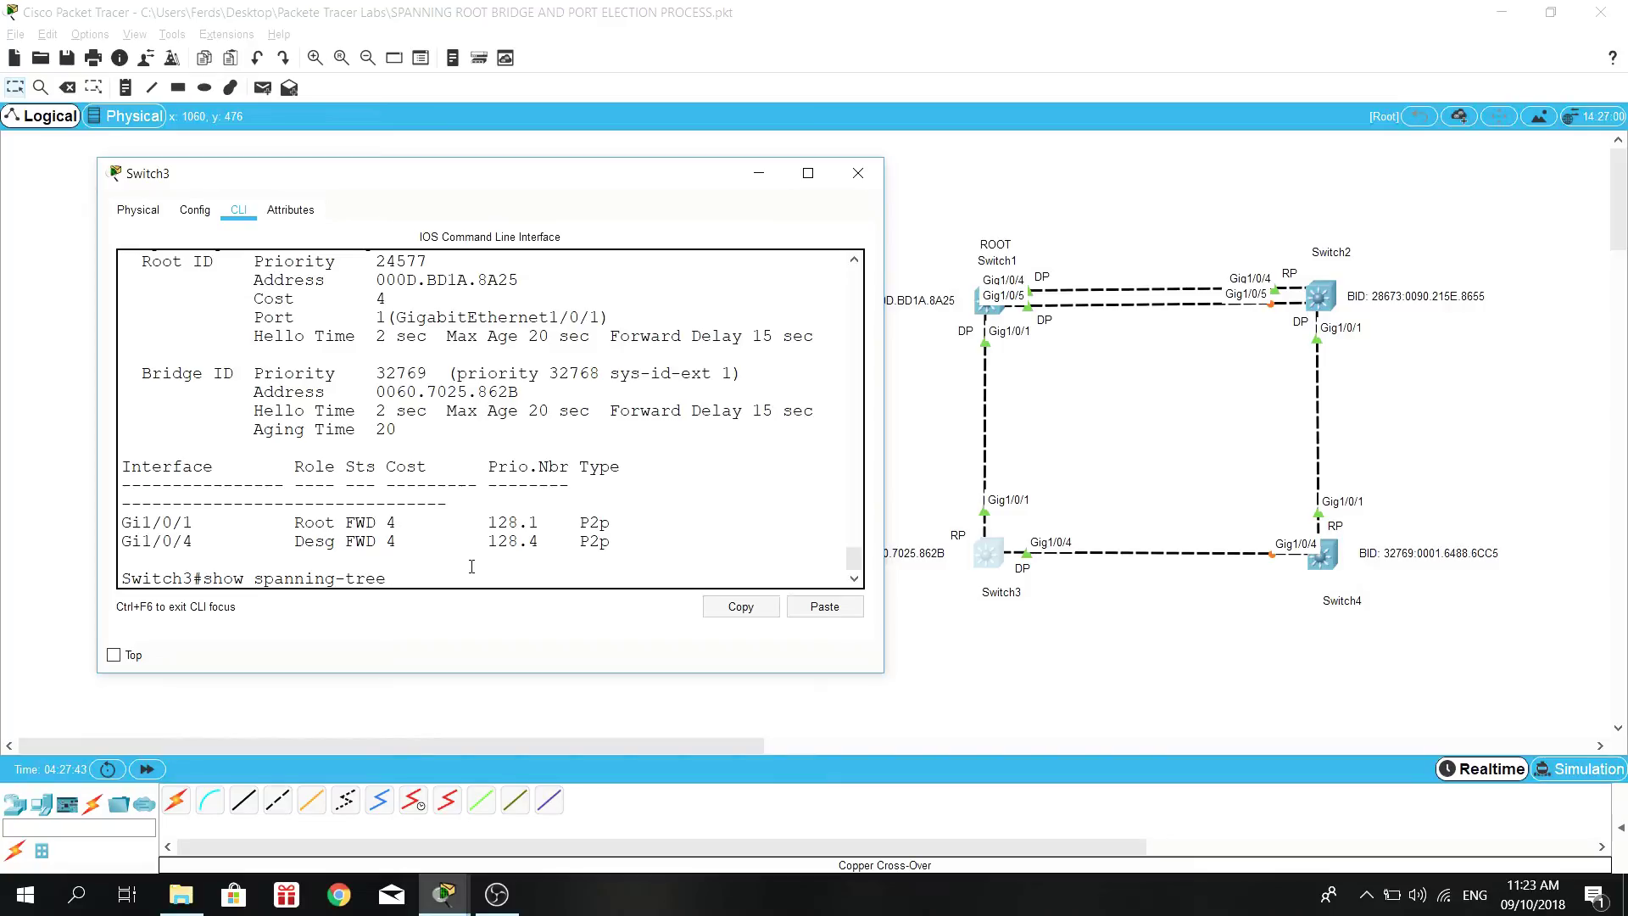
{"action": "key", "text": "BackSpace"}
{"action": "key", "text": "BackSpace"}
{"action": "key", "text": "BackSpace"}
{"action": "key", "text": "BackSpace"}
{"action": "key", "text": "BackSpace"}
{"action": "key", "text": "BackSpace"}
{"action": "key", "text": "BackSpace"}
{"action": "key", "text": "BackSpace"}
{"action": "key", "text": "BackSpace"}
{"action": "key", "text": "BackSpace"}
{"action": "key", "text": "BackSpace"}
{"action": "key", "text": "BackSpace"}
{"action": "key", "text": "BackSpace"}
{"action": "key", "text": "BackSpace"}
{"action": "key", "text": "BackSpace"}
{"action": "key", "text": "BackSpace"}
{"action": "key", "text": "BackSpace"}
{"action": "key", "text": "BackSpace"}
{"action": "key", "text": "BackSpace"}
{"action": "double_click", "coordinate": [323, 541]}
{"action": "left_click", "coordinate": [273, 559]}
{"action": "left_click", "coordinate": [855, 179]}
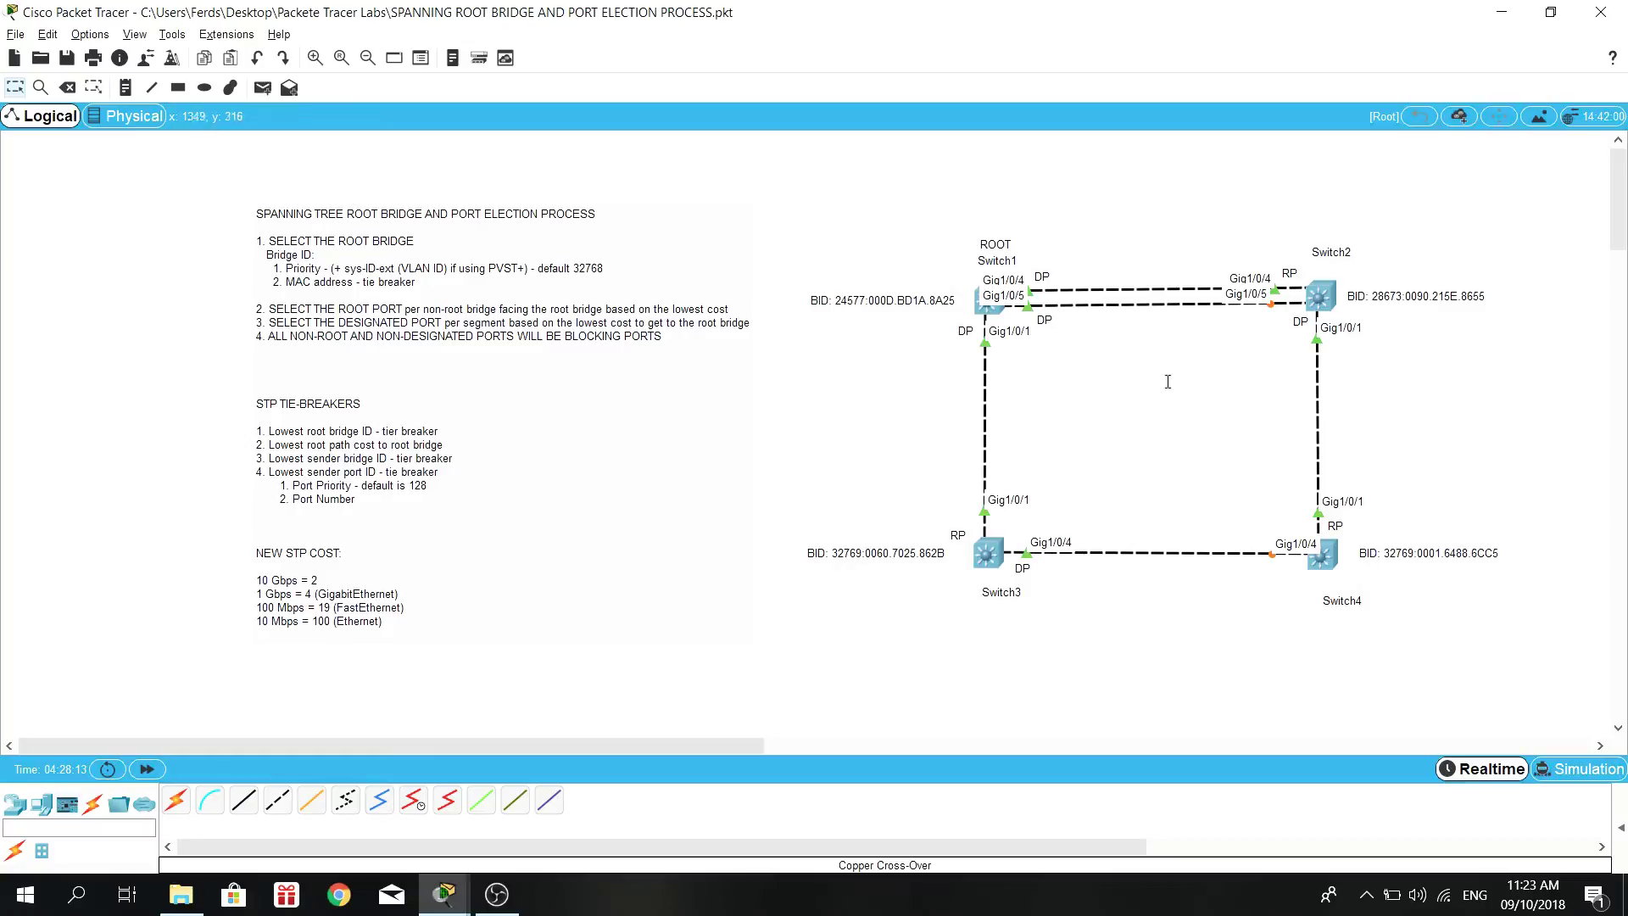
Step: Lower the DP note at Switch2's Gig1/0/1 slightly and add a BLK note under its Gig1/0/5 port
{"action": "left_click", "coordinate": [1298, 325]}
{"action": "left_click_drag", "start_coordinate": [1299, 323], "coordinate": [1301, 330]}
{"action": "key", "text": "n"}
{"action": "left_click", "coordinate": [1270, 309]}
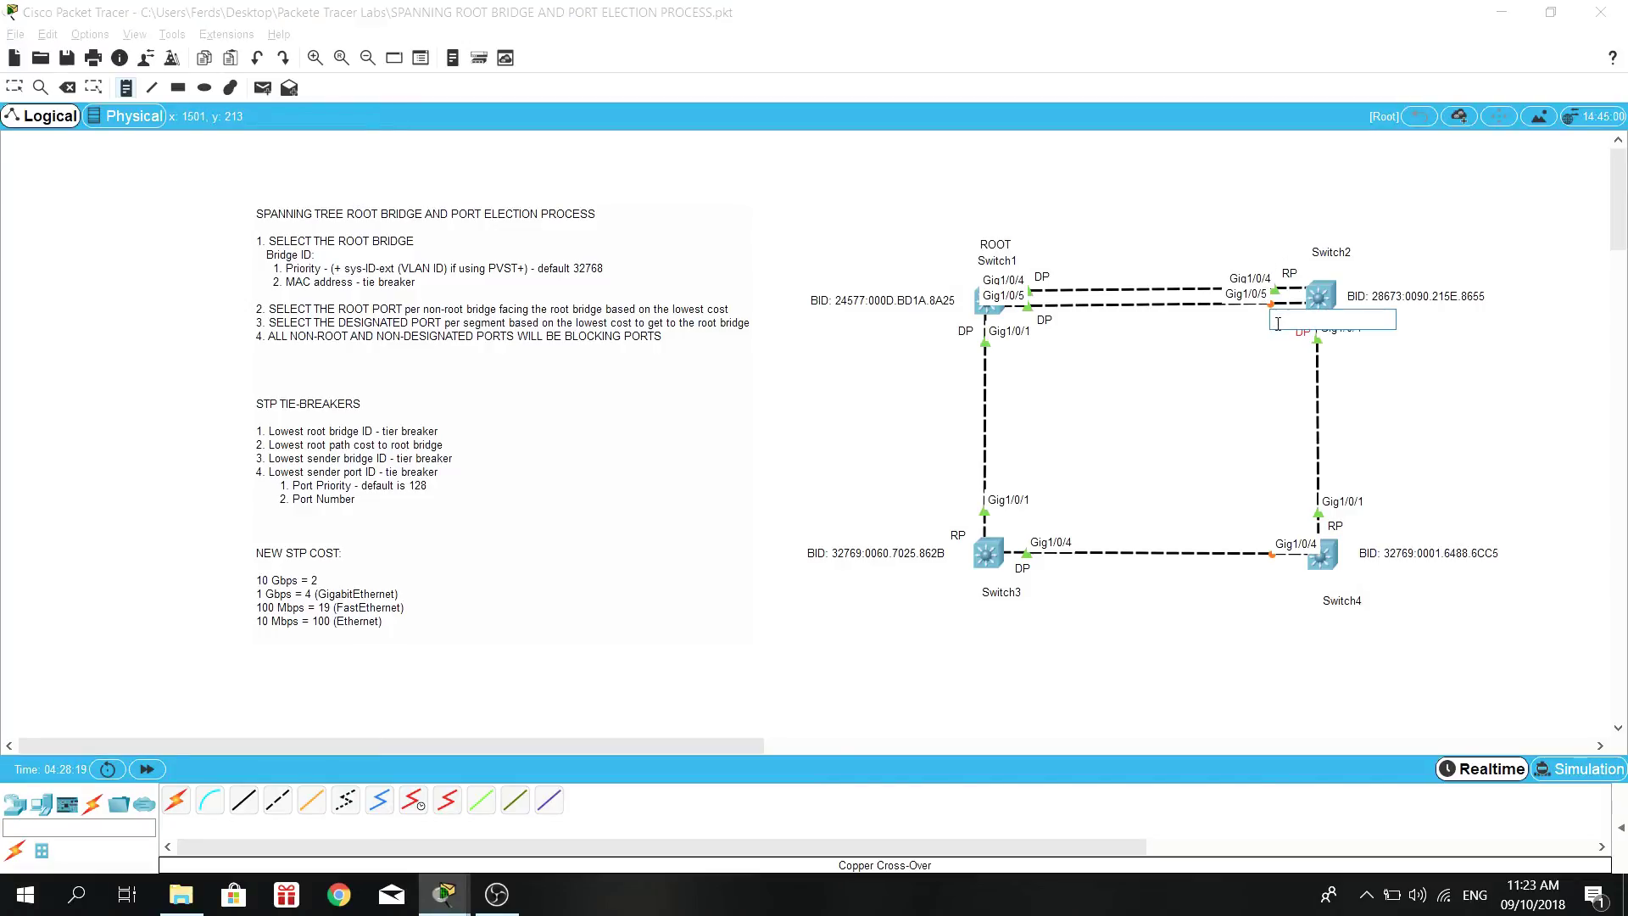
{"action": "type", "text": "BLK"}
{"action": "key", "text": "Escape"}
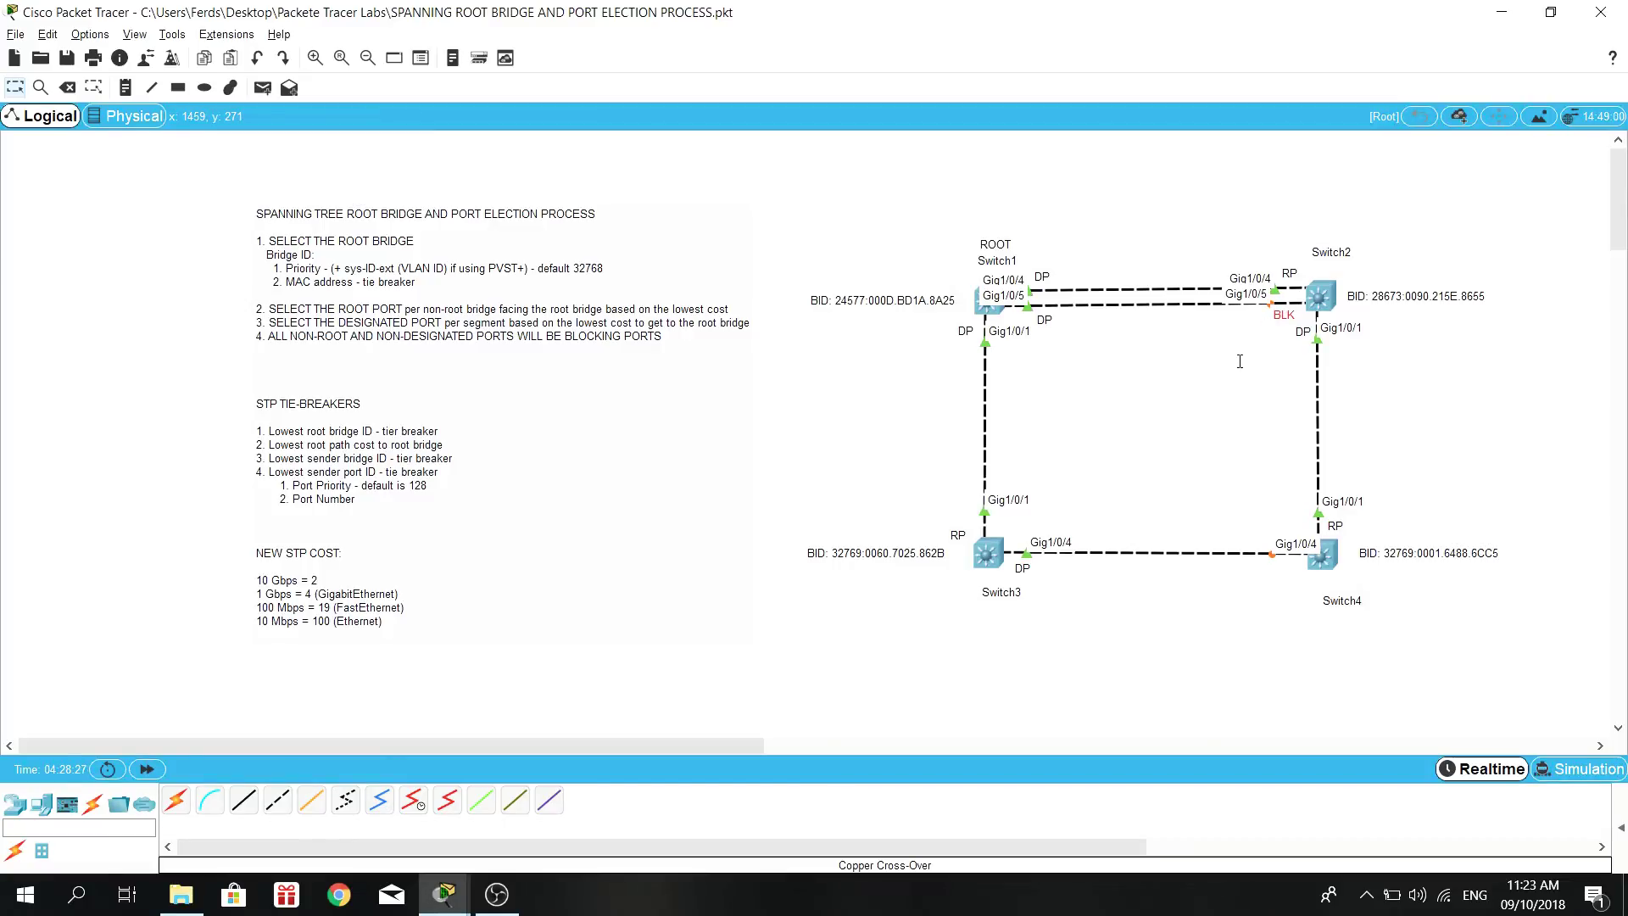
Step: Add a note reading BLK just below the link at Switch4's Gig1/0/4 port
{"action": "left_click", "coordinate": [125, 87]}
{"action": "left_click", "coordinate": [1277, 574]}
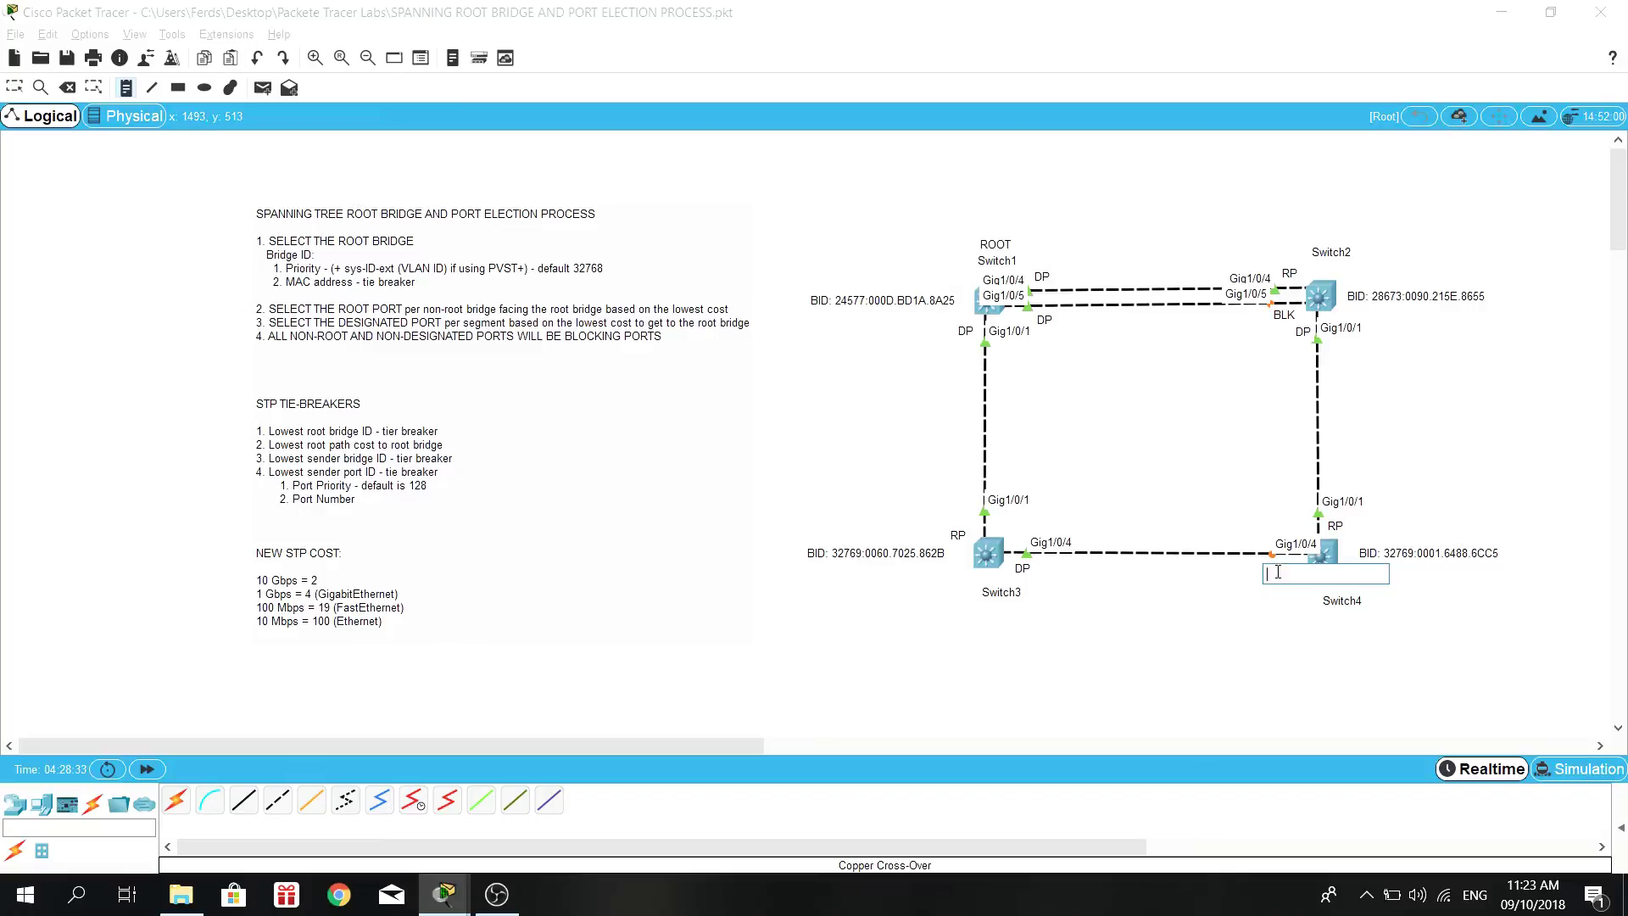
{"action": "type", "text": "BLK"}
{"action": "key", "text": "Escape"}
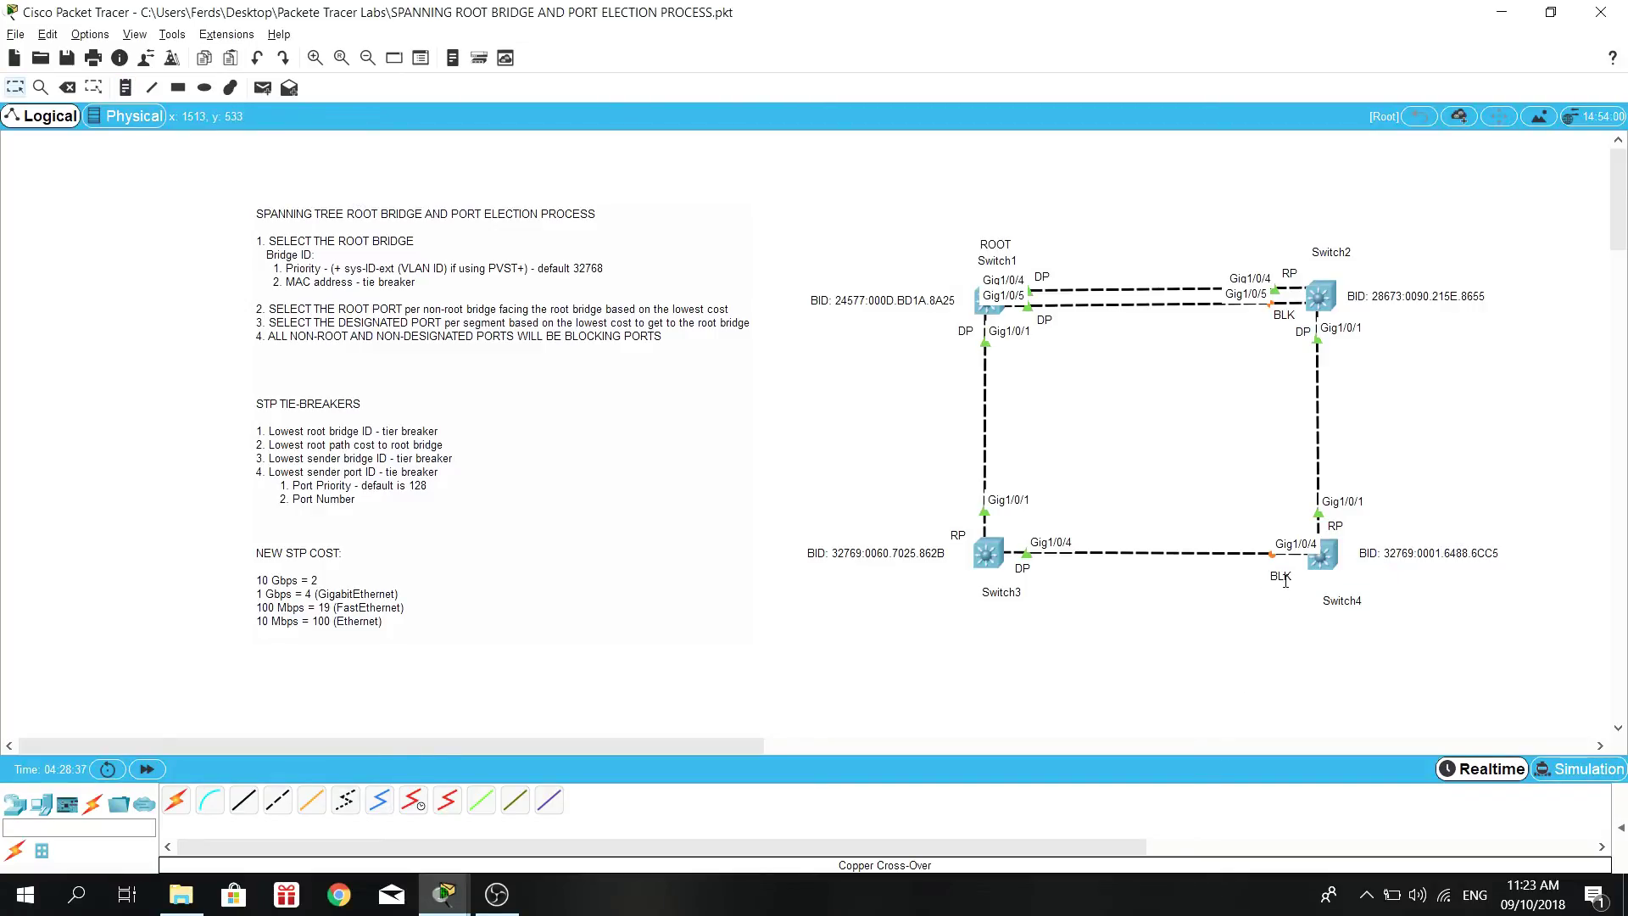
Step: Move Switch3's RP and DP notes closer to the switch and raise Switch4's BLK note toward its link
{"action": "left_click", "coordinate": [1241, 632]}
{"action": "left_click_drag", "start_coordinate": [959, 536], "coordinate": [1013, 565]}
{"action": "left_click", "coordinate": [1280, 585]}
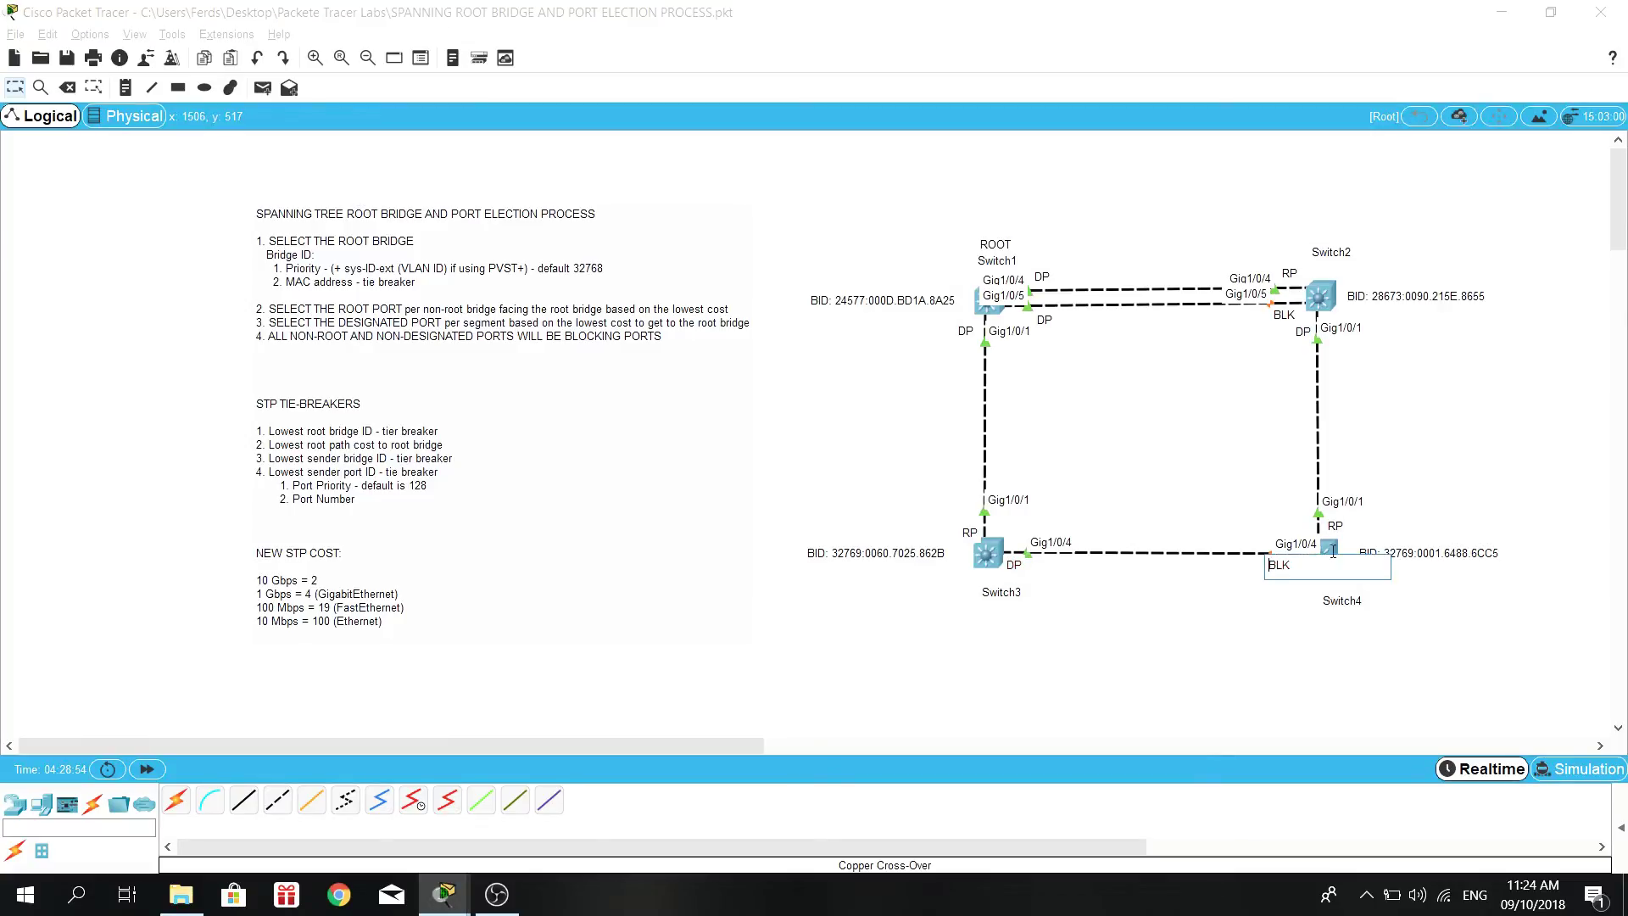
Step: Enlarge Switch2's command line beside the topology, check the role and state of Gi1/0/5, and close it
{"action": "left_click", "coordinate": [1328, 301]}
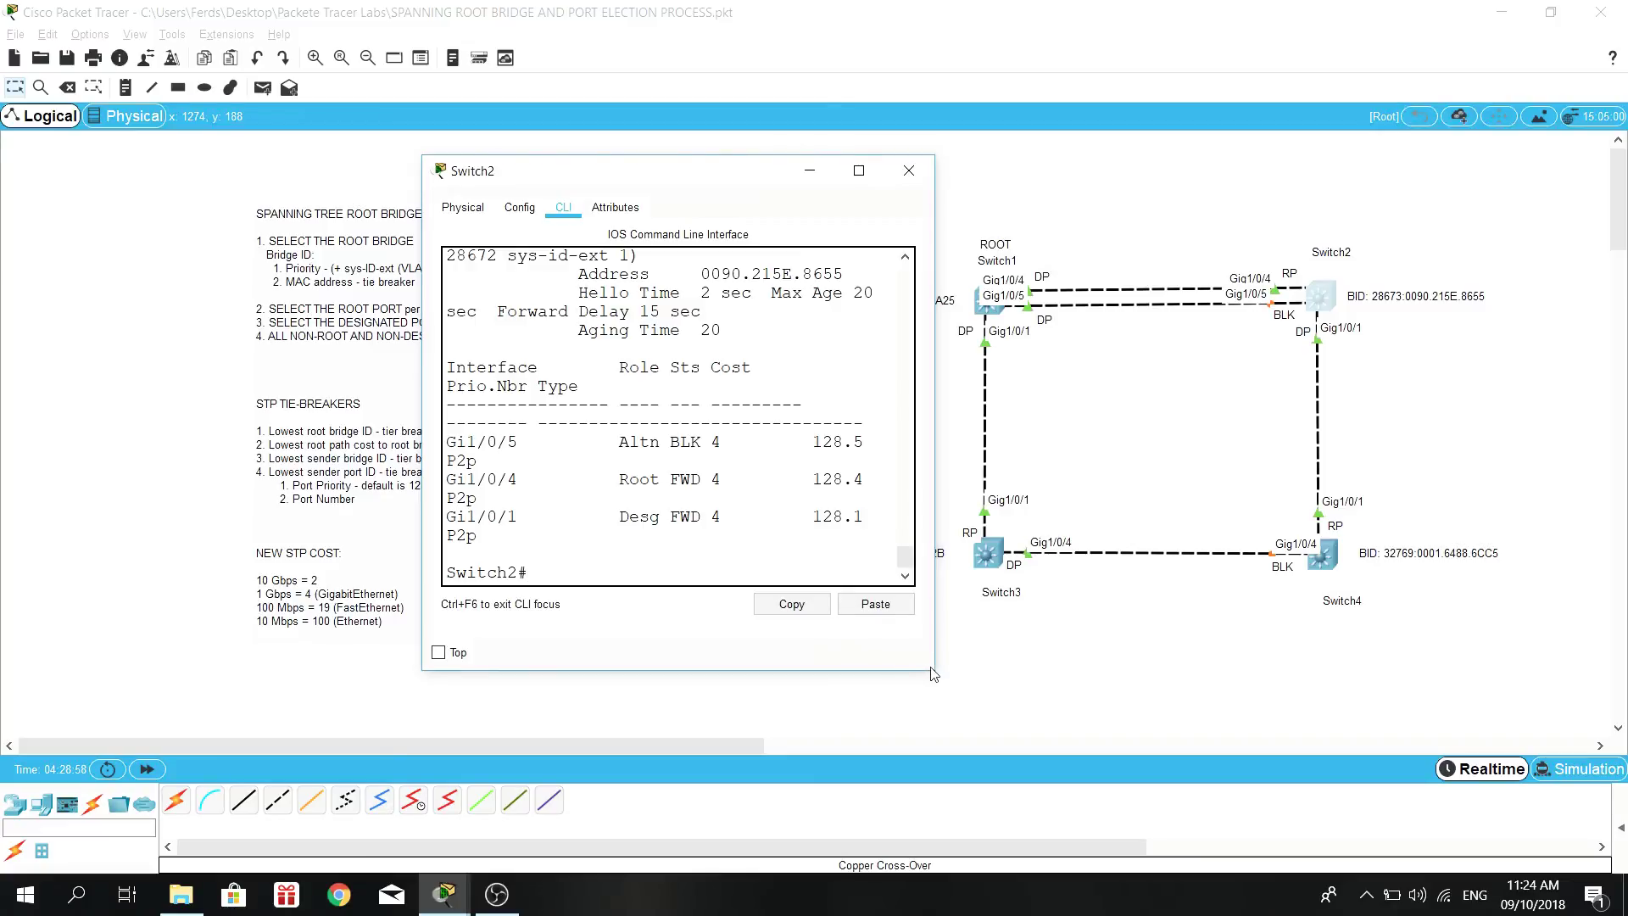
{"action": "left_click_drag", "start_coordinate": [934, 673], "coordinate": [1173, 704]}
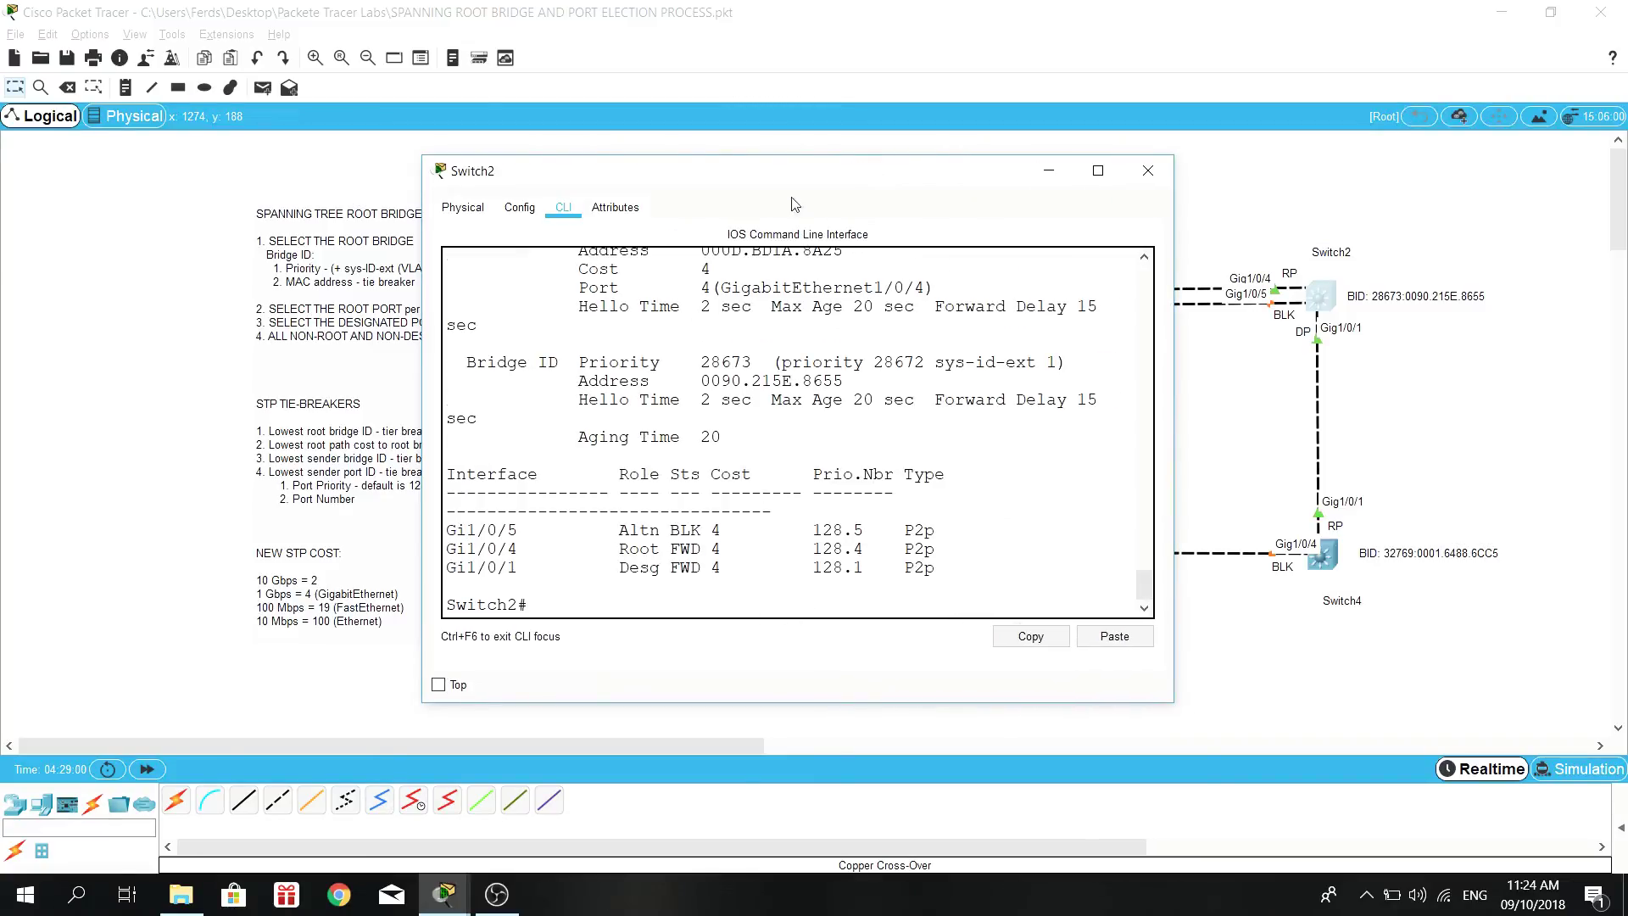
{"action": "left_click_drag", "start_coordinate": [795, 174], "coordinate": [526, 150]}
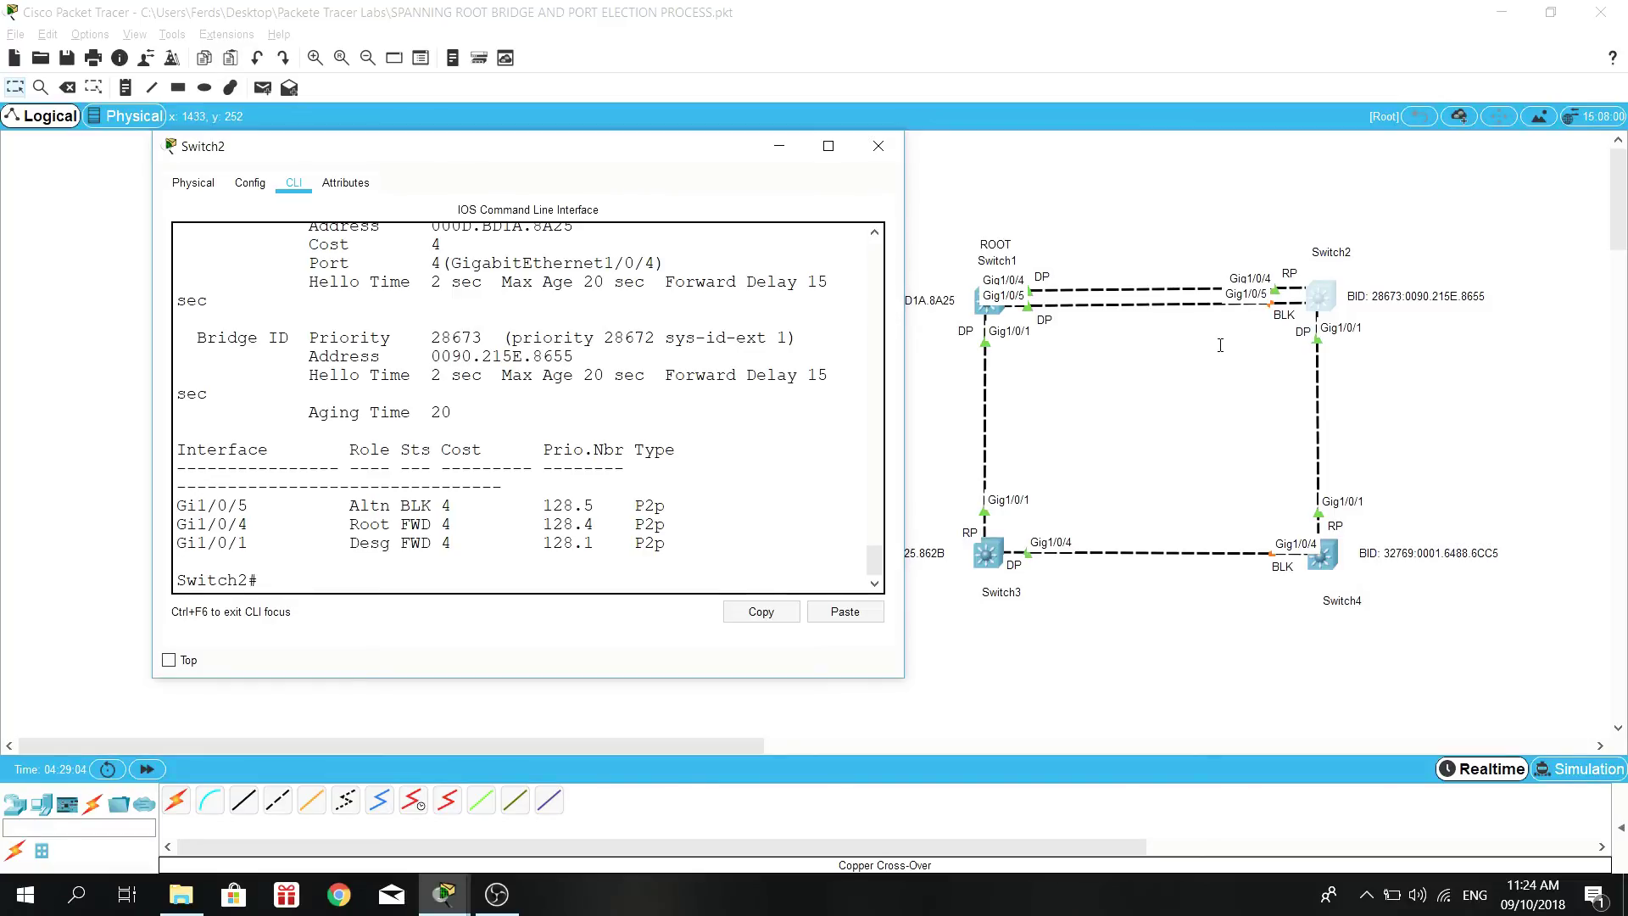
{"action": "double_click", "coordinate": [362, 507]}
{"action": "left_click", "coordinate": [888, 155]}
Step: Open Switch4's command line, check the role and state of Gi1/0/4, and close the window
{"action": "left_click", "coordinate": [1321, 553]}
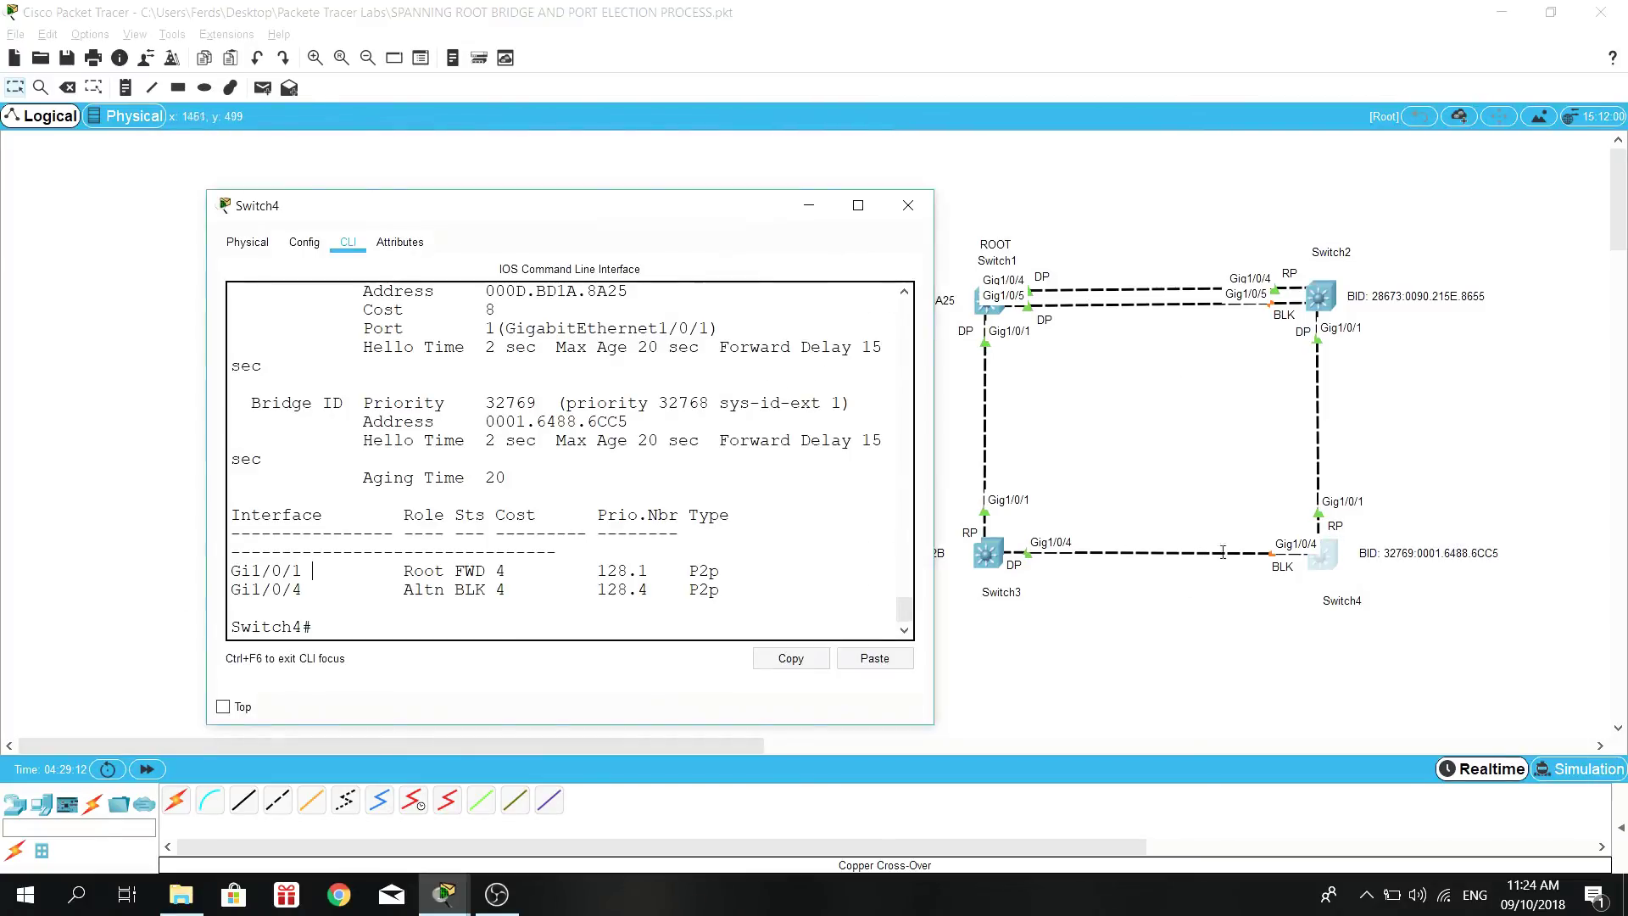
{"action": "key", "text": "Return"}
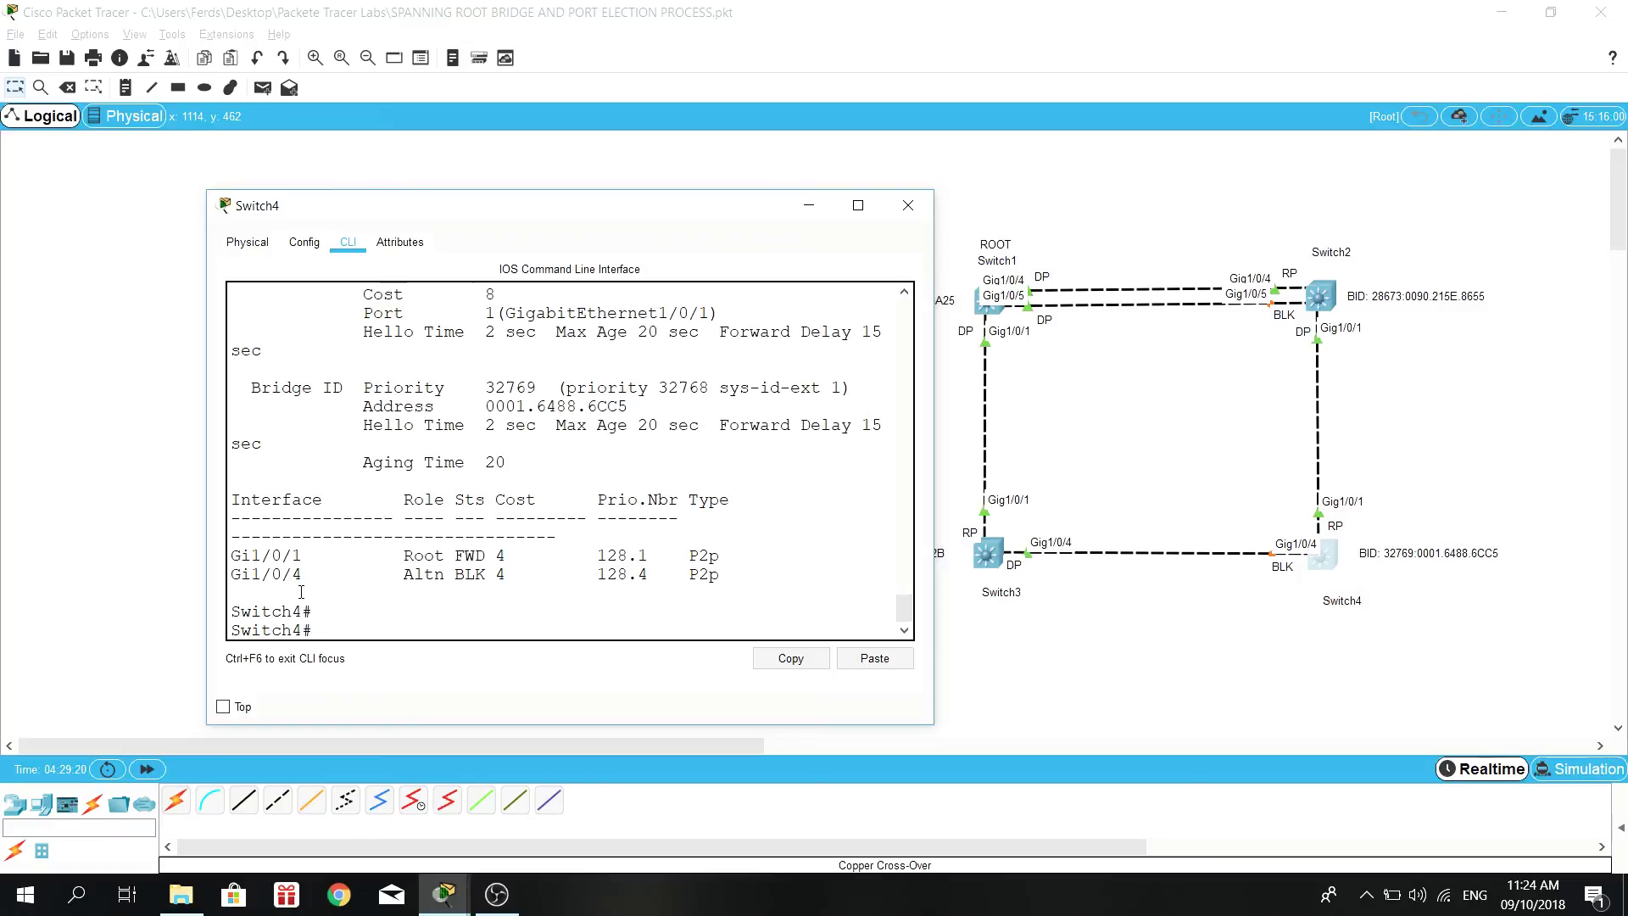
{"action": "left_click", "coordinate": [469, 577]}
{"action": "key", "text": "Return"}
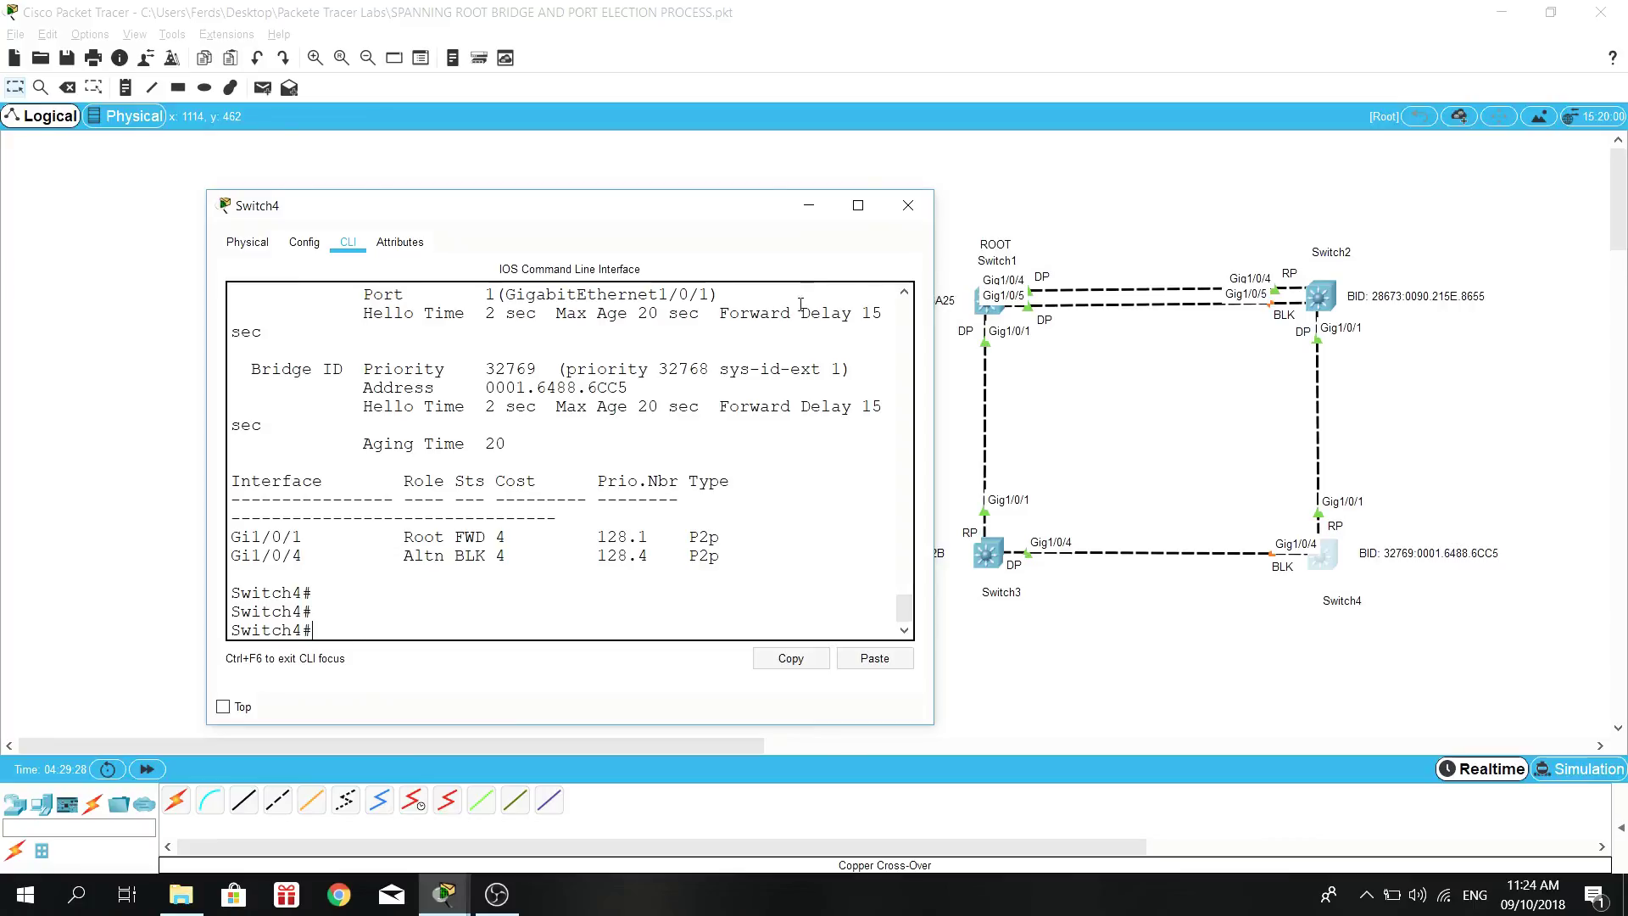
{"action": "left_click", "coordinate": [907, 205]}
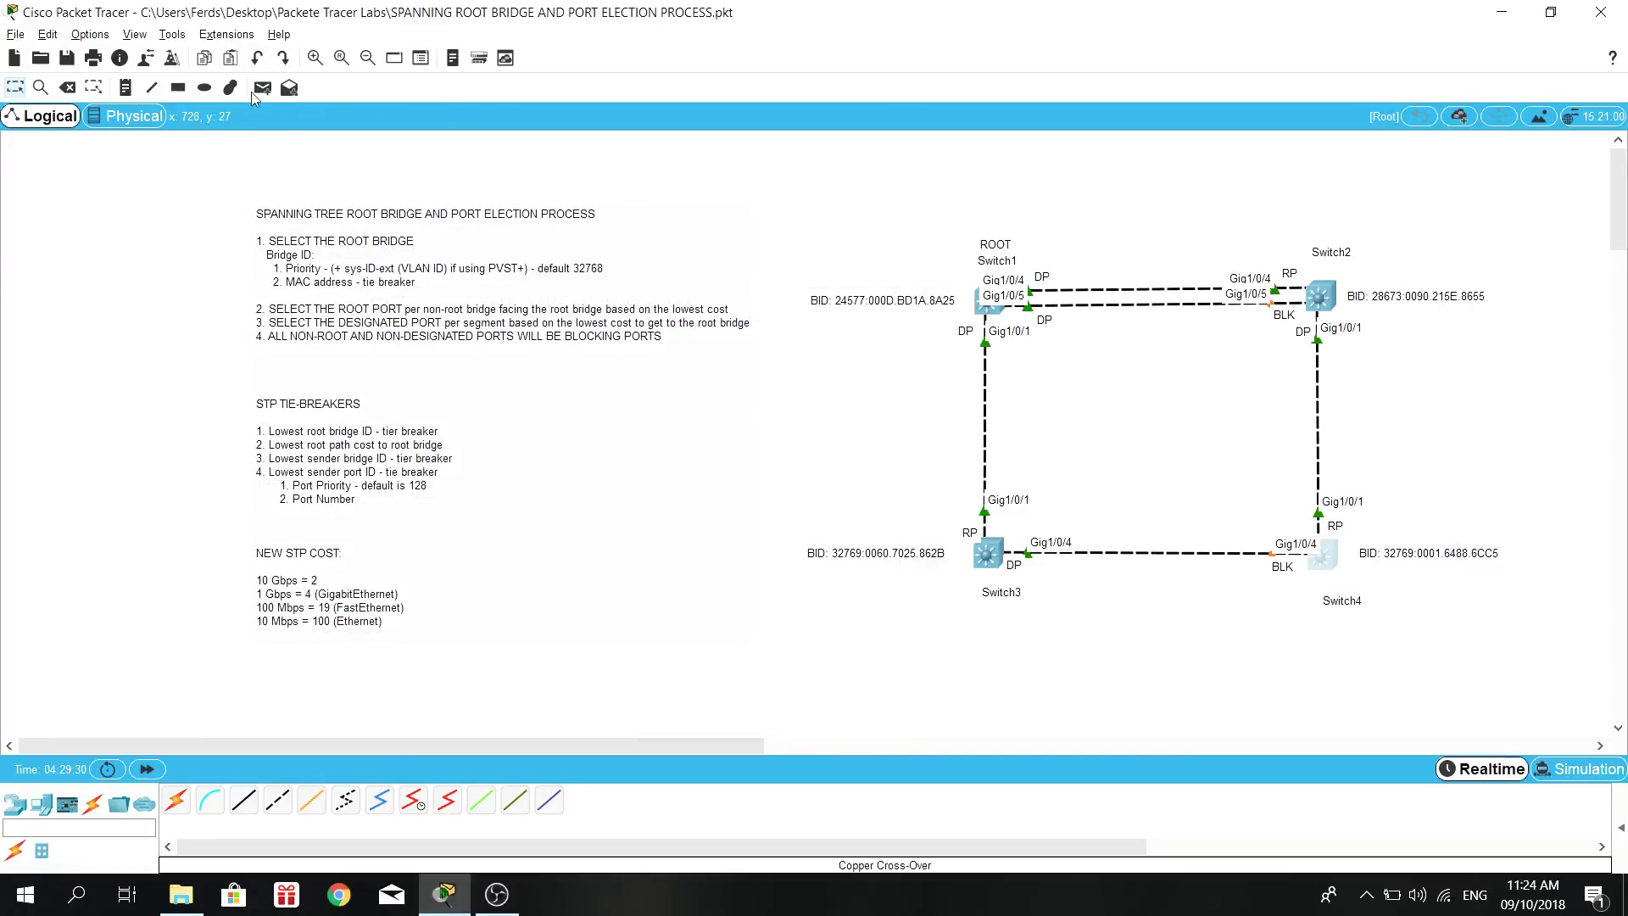
Step: Insert ATL in front of BLK in the note at Switch2's Gig1/0/5 port
{"action": "key", "text": "n"}
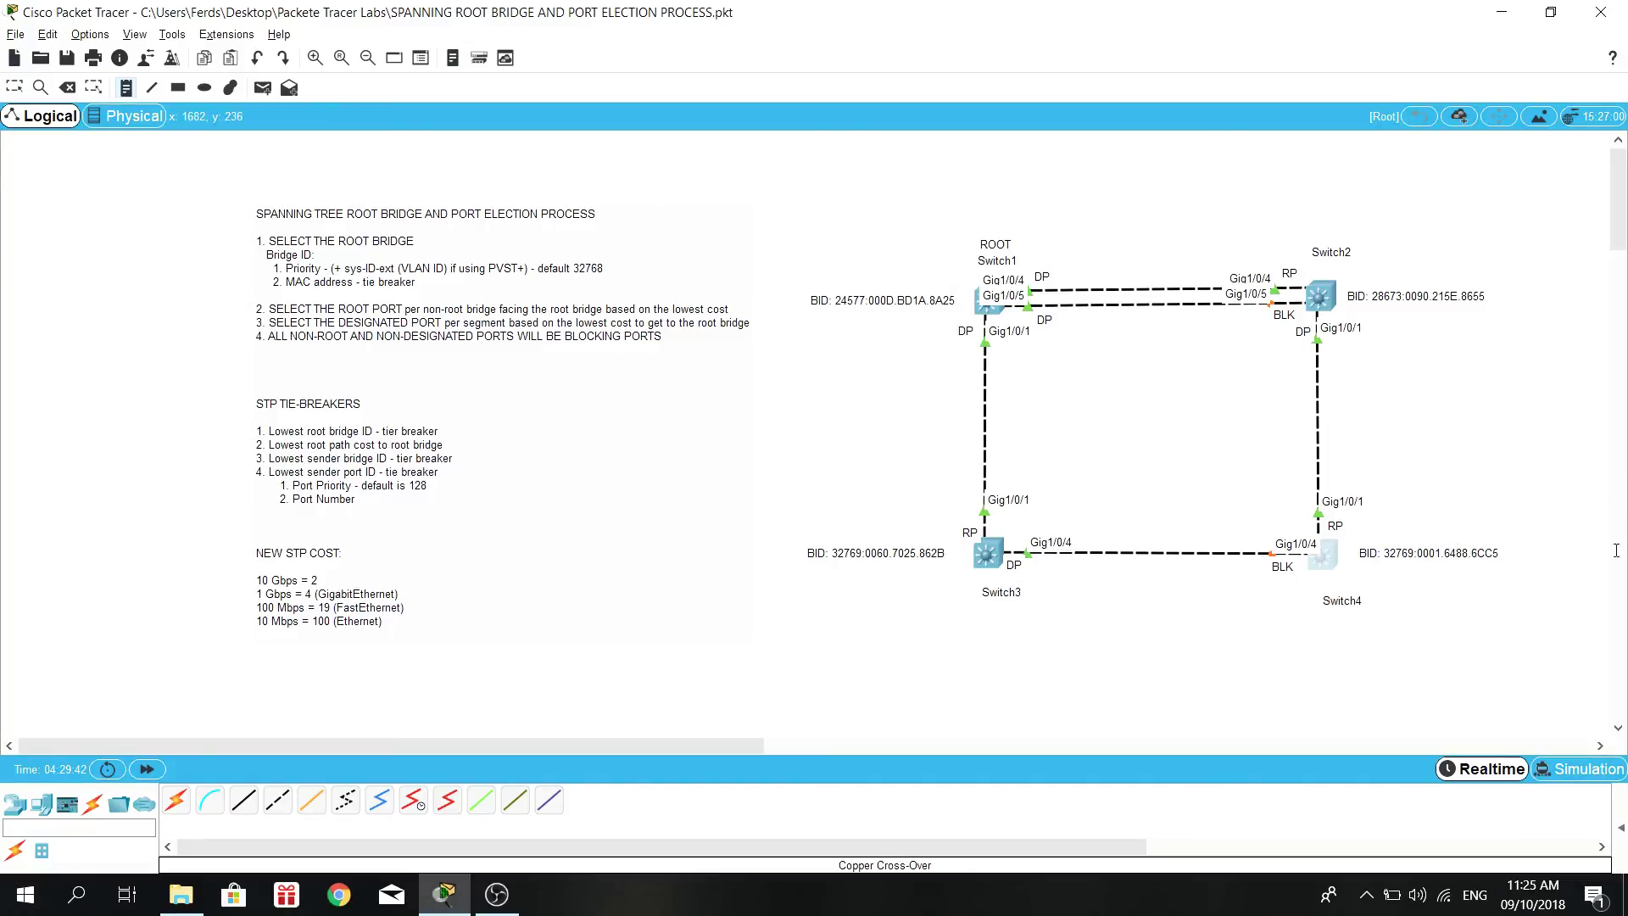
{"action": "left_click", "coordinate": [1272, 316]}
{"action": "type", "text": "BLK"}
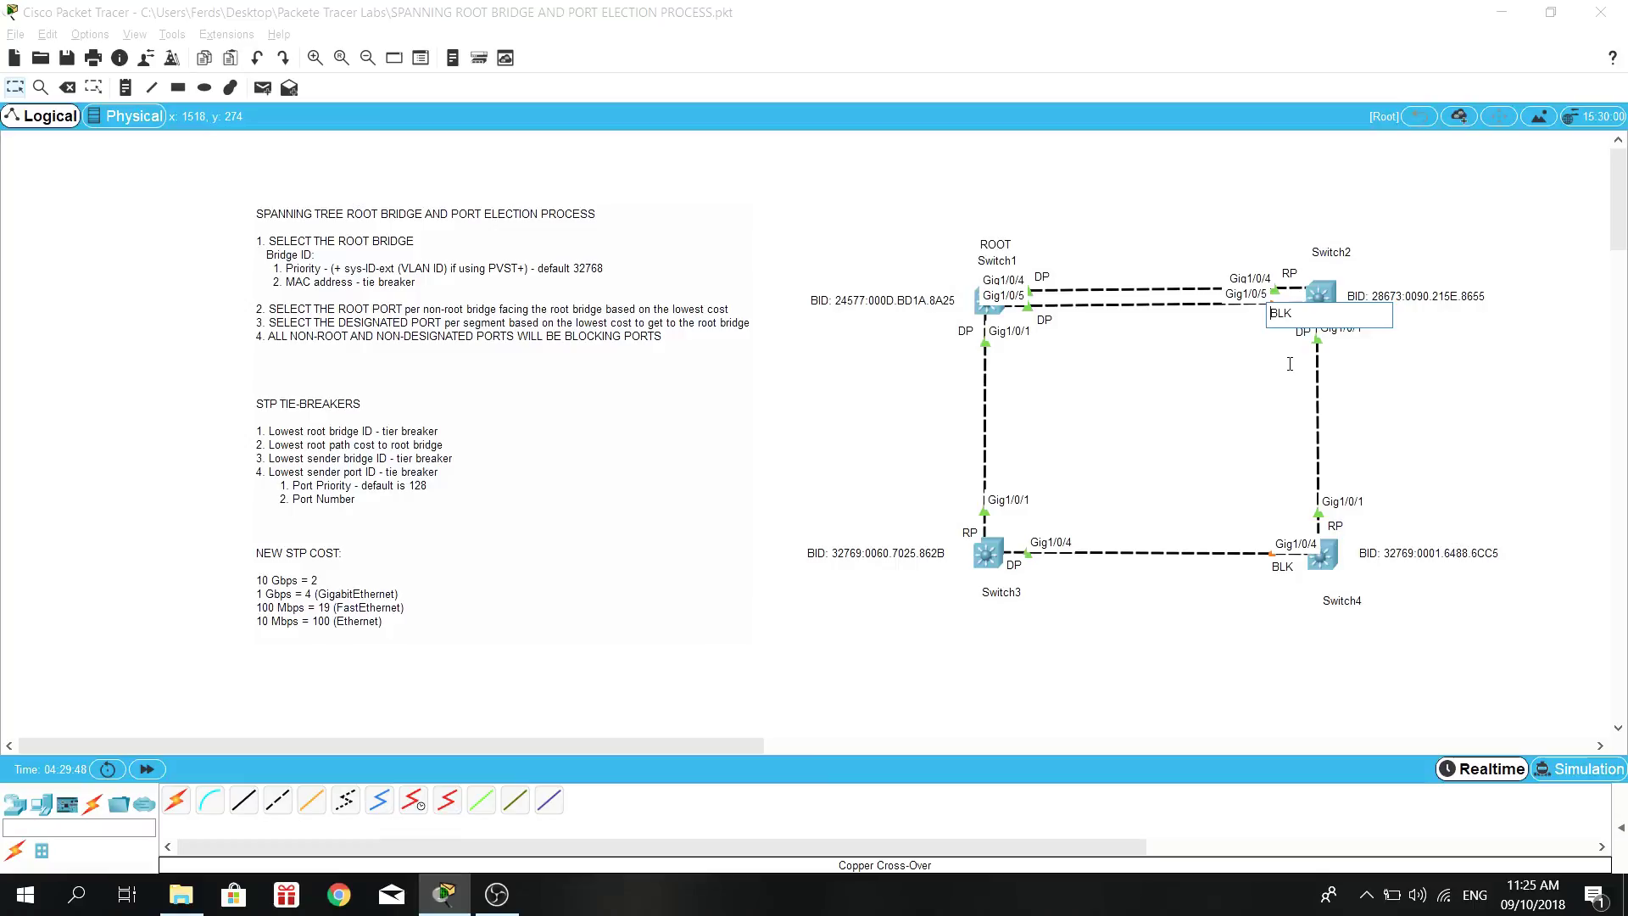
{"action": "type", "text": "ATL"}
Step: Check the Gi1/0/5 role in Switch2's command line, and change the note at that port to Atln/BLK
{"action": "left_click", "coordinate": [1324, 294]}
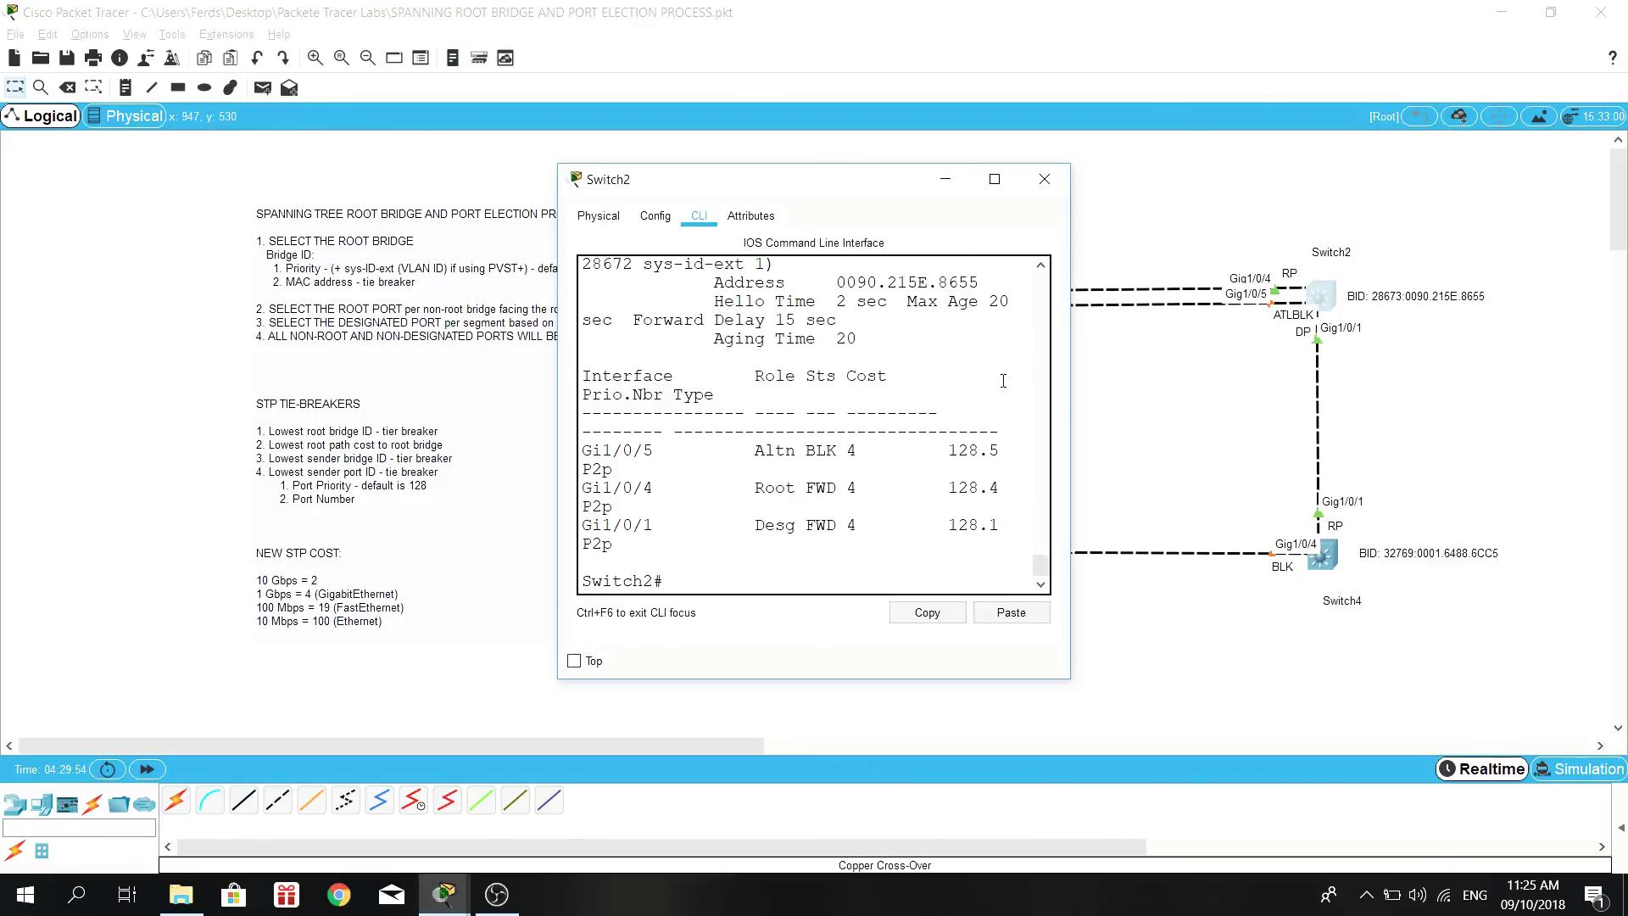
{"action": "left_click", "coordinate": [1045, 179]}
{"action": "double_click", "coordinate": [1290, 316]}
{"action": "left_click", "coordinate": [1291, 316]}
{"action": "key", "text": "BackSpace"}
{"action": "key", "text": "BackSpace"}
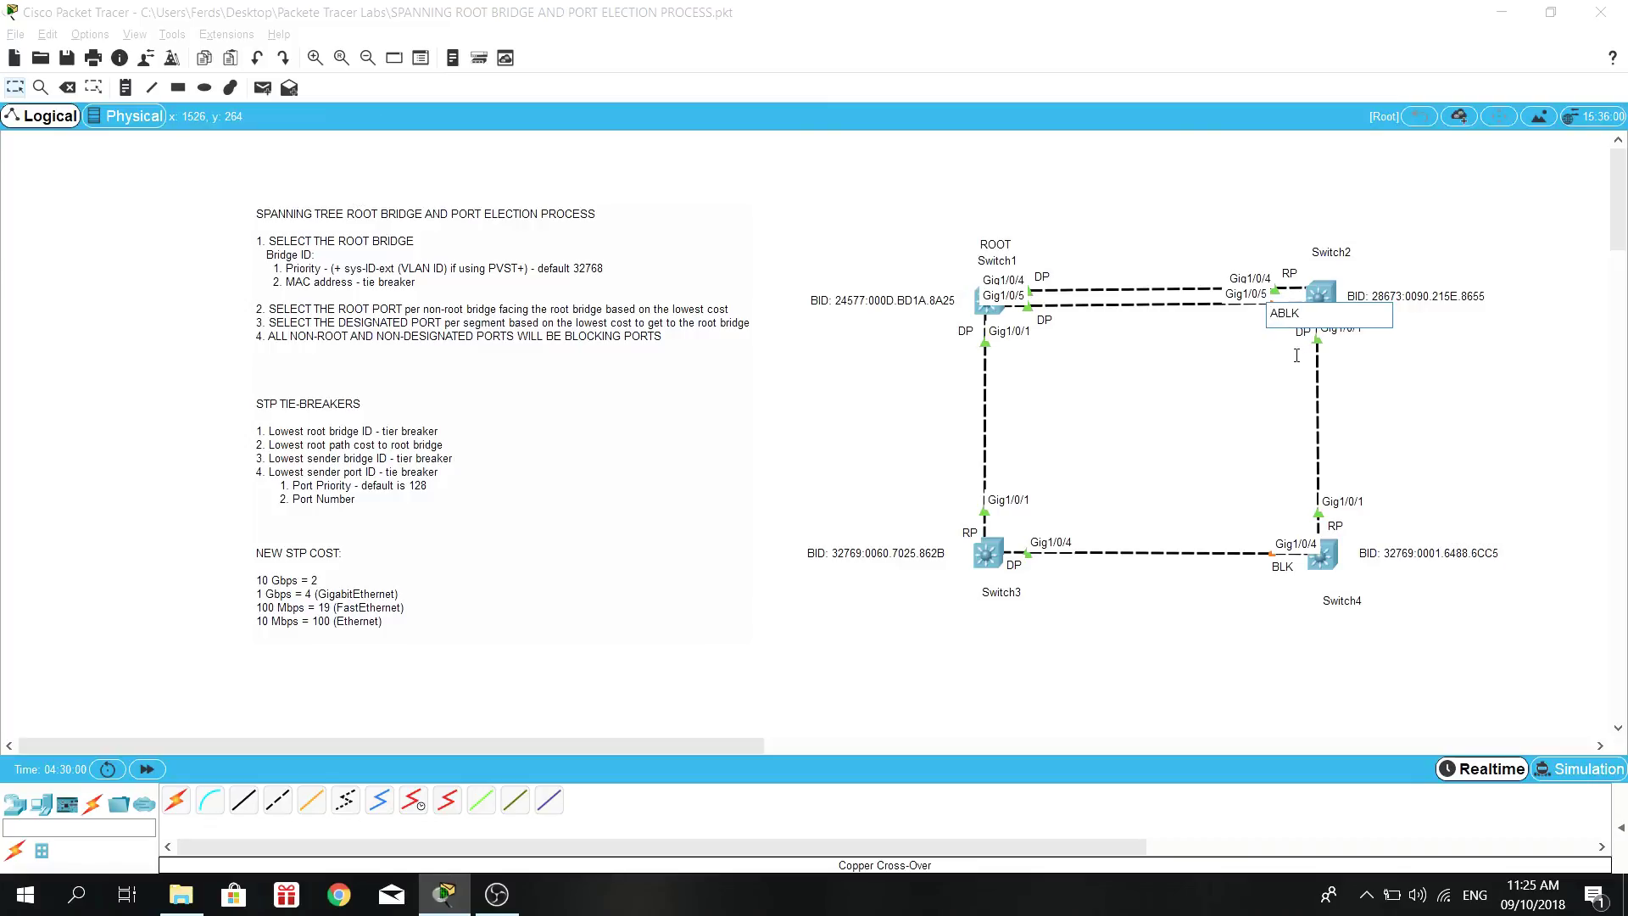
{"action": "type", "text": "tln/"}
{"action": "left_click", "coordinate": [1220, 431]}
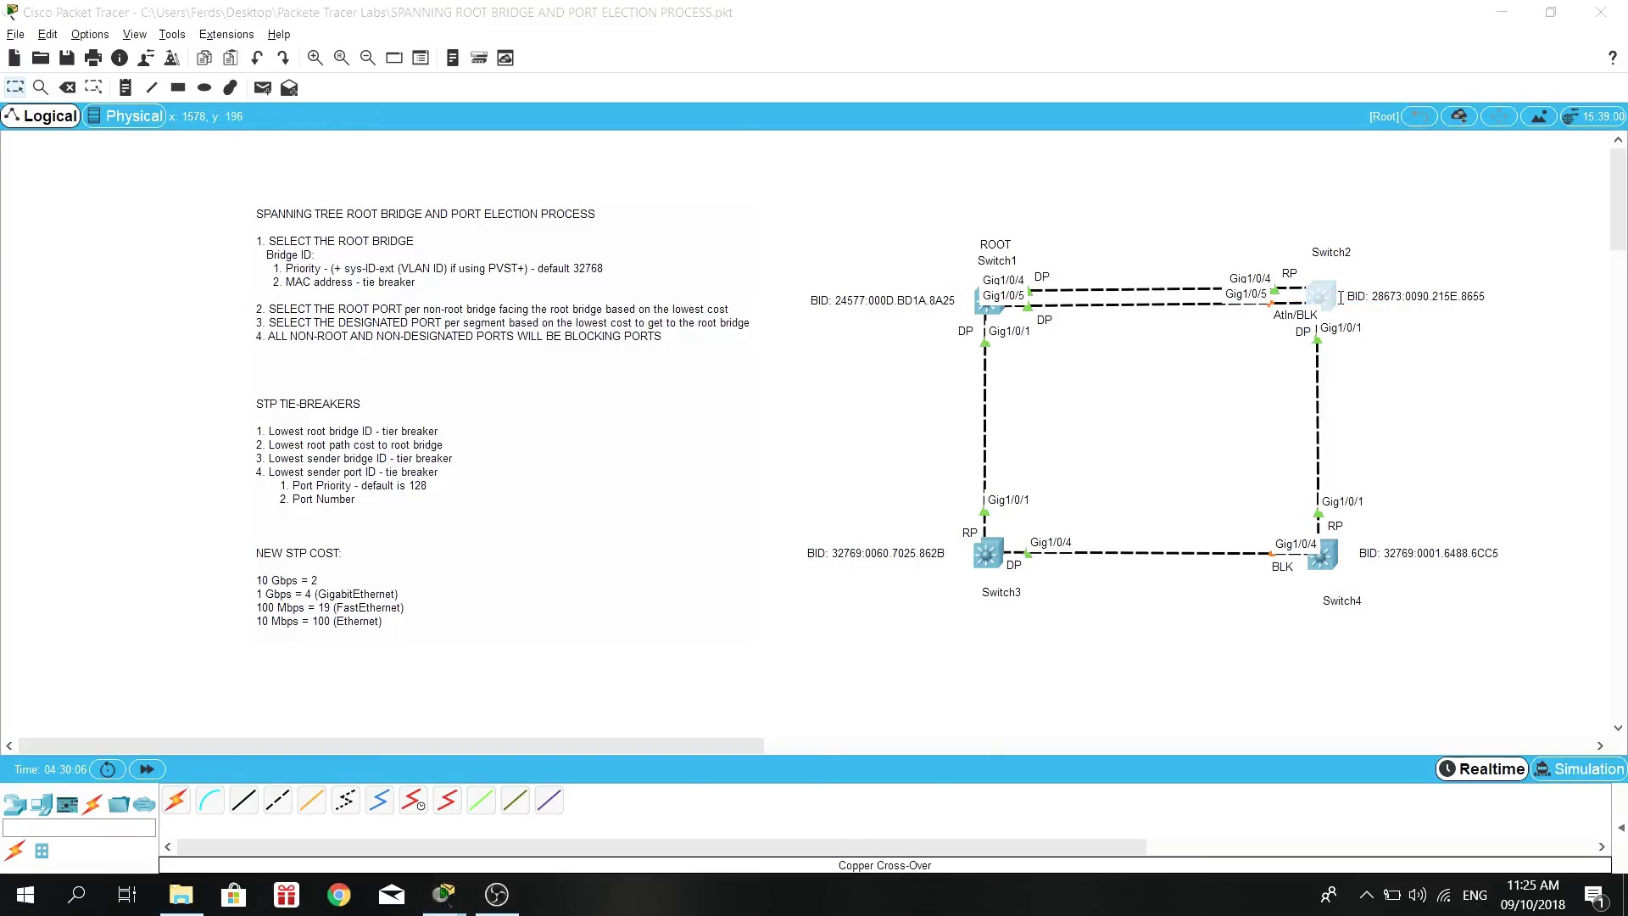
Step: Recheck Switch2's command line, close it, and change the BLK note at Switch4's Gig1/0/4 port to ATLN/BLK
{"action": "left_click", "coordinate": [1340, 296]}
{"action": "left_click", "coordinate": [1051, 189]}
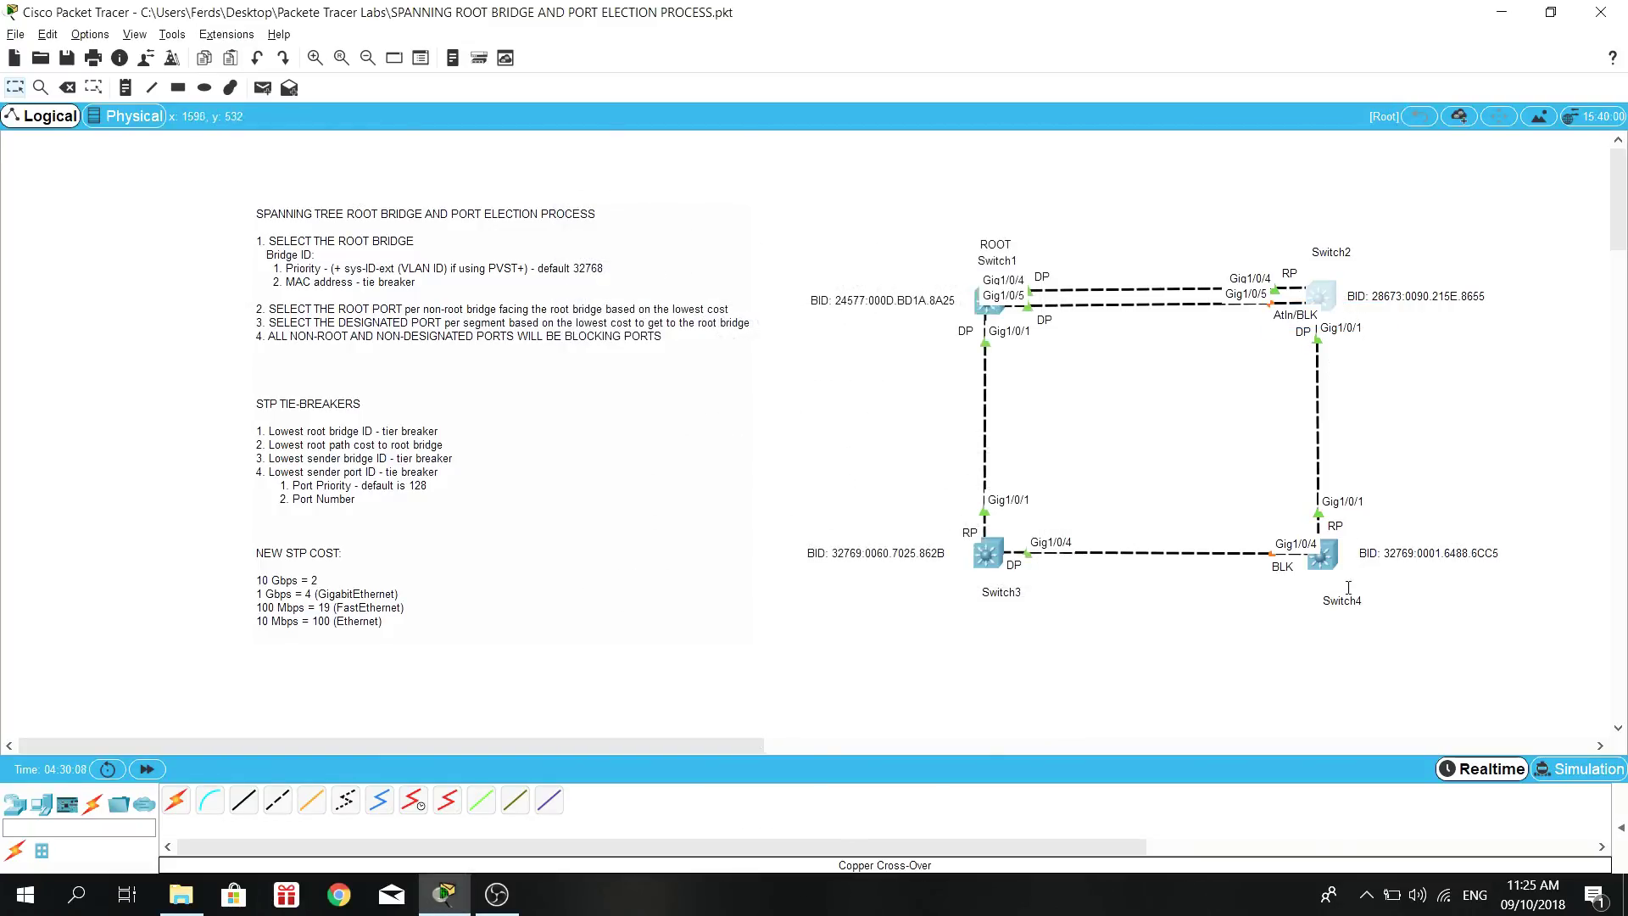
{"action": "double_click", "coordinate": [1271, 567]}
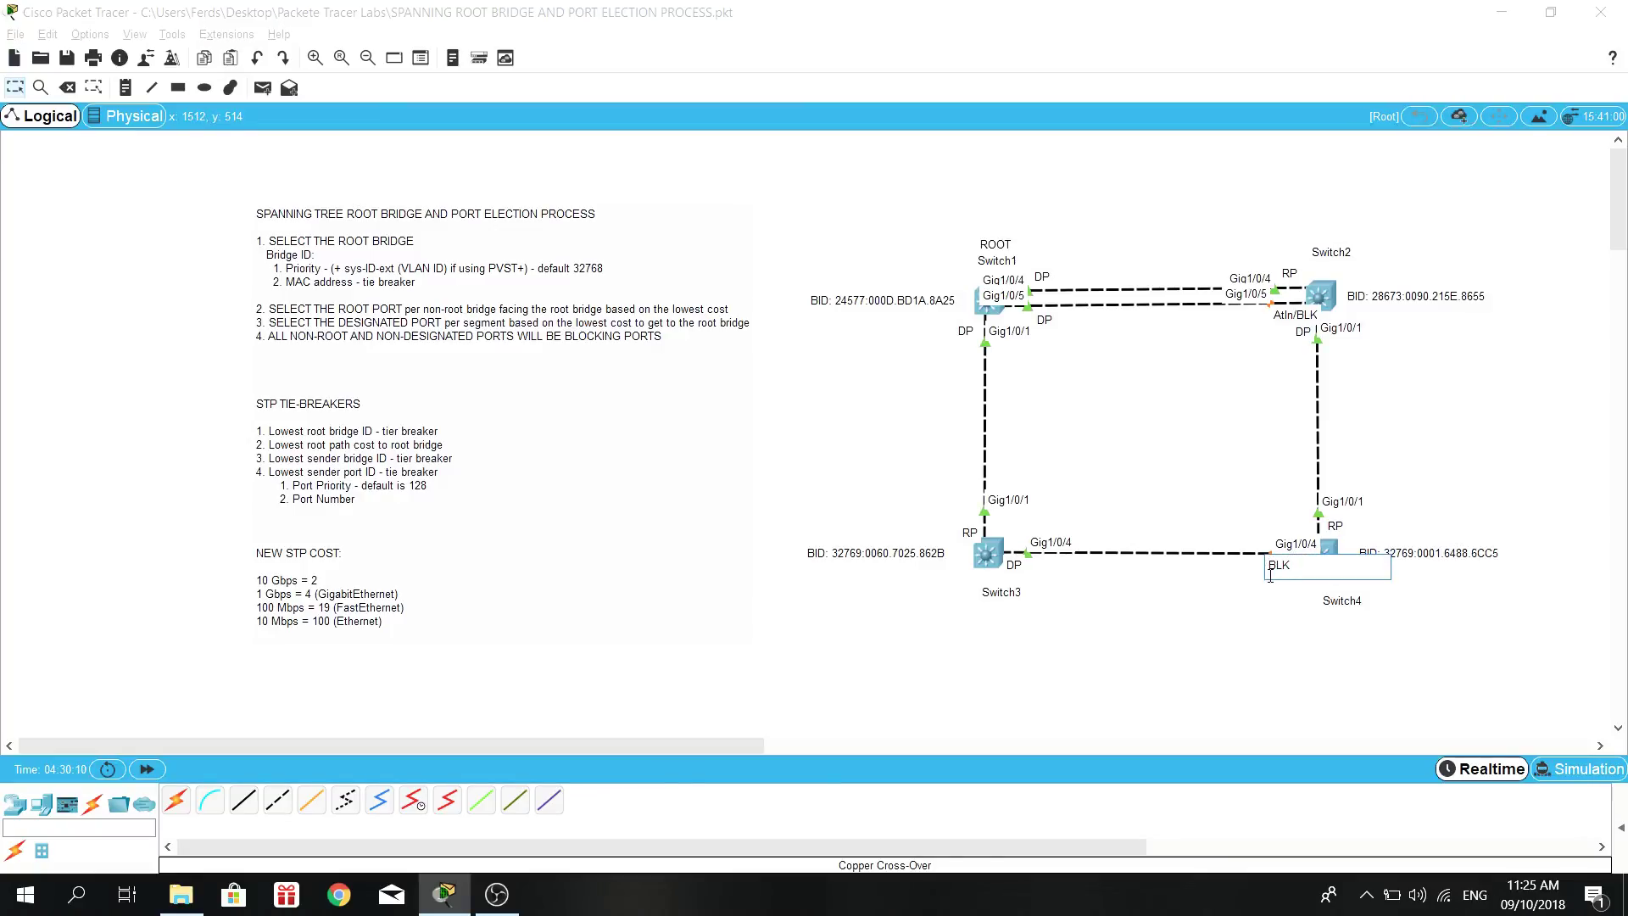
{"action": "type", "text": "Atln/"}
{"action": "key", "text": "Left"}
{"action": "key", "text": "BackSpace"}
{"action": "key", "text": "BackSpace"}
{"action": "key", "text": "BackSpace"}
{"action": "type", "text": "N"}
{"action": "left_click", "coordinate": [1247, 647]}
Step: Capitalize the note at Switch2's Gig1/0/5 port so that it reads ATLN/BLK
{"action": "left_click", "coordinate": [1295, 312]}
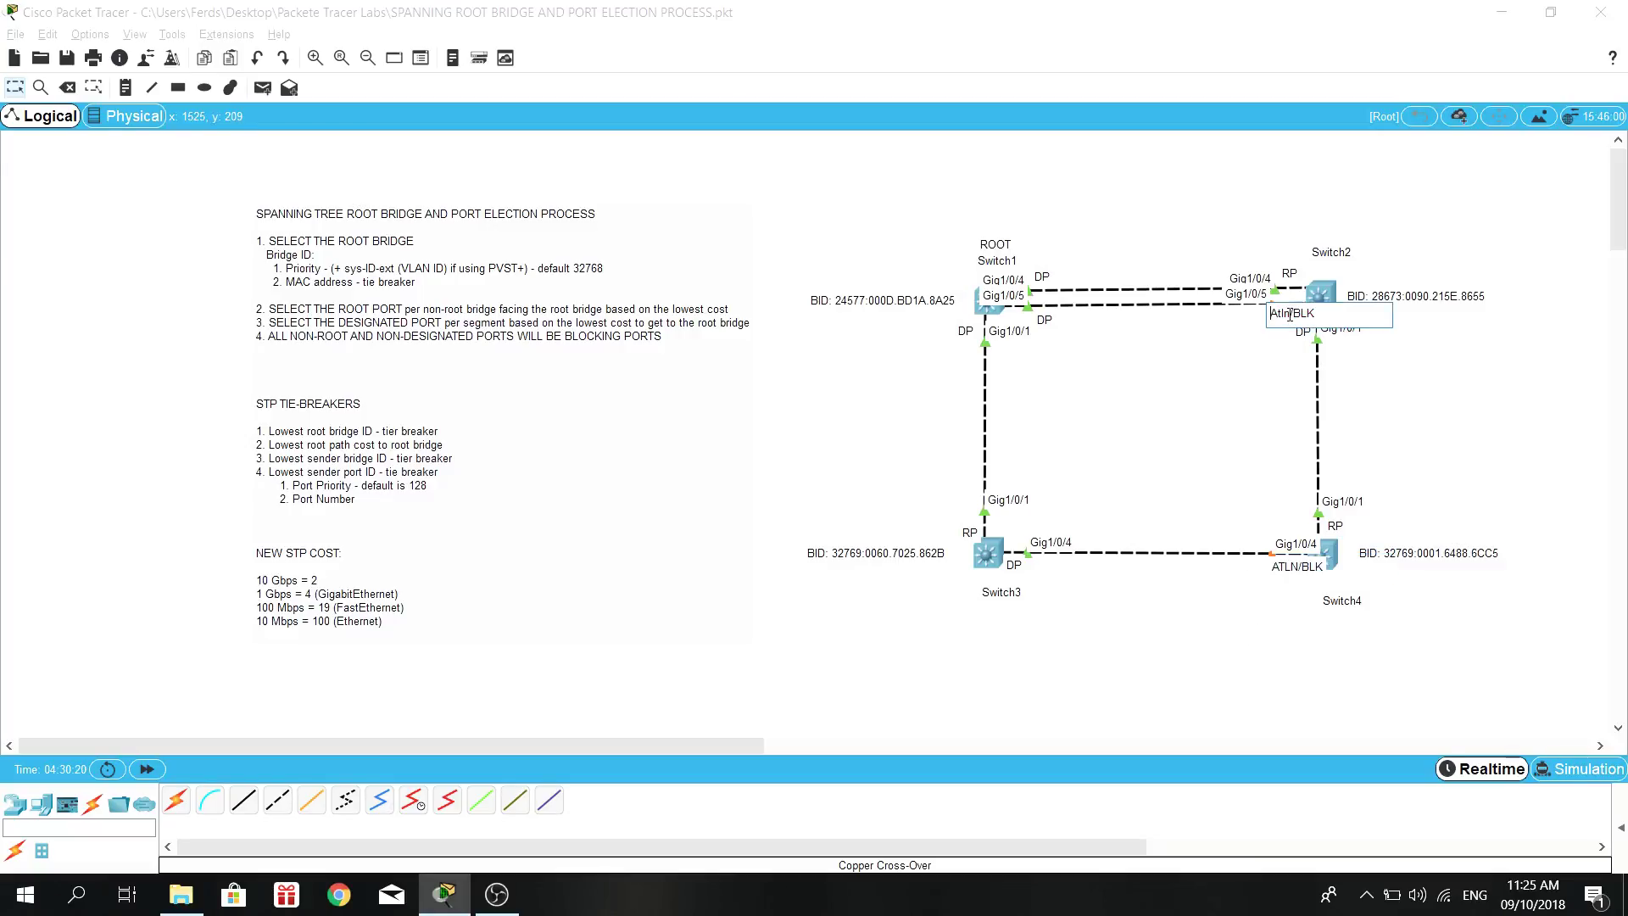
{"action": "key", "text": "BackSpace"}
{"action": "key", "text": "BackSpace"}
{"action": "key", "text": "BackSpace"}
{"action": "type", "text": "TLN"}
{"action": "left_click", "coordinate": [1496, 487]}
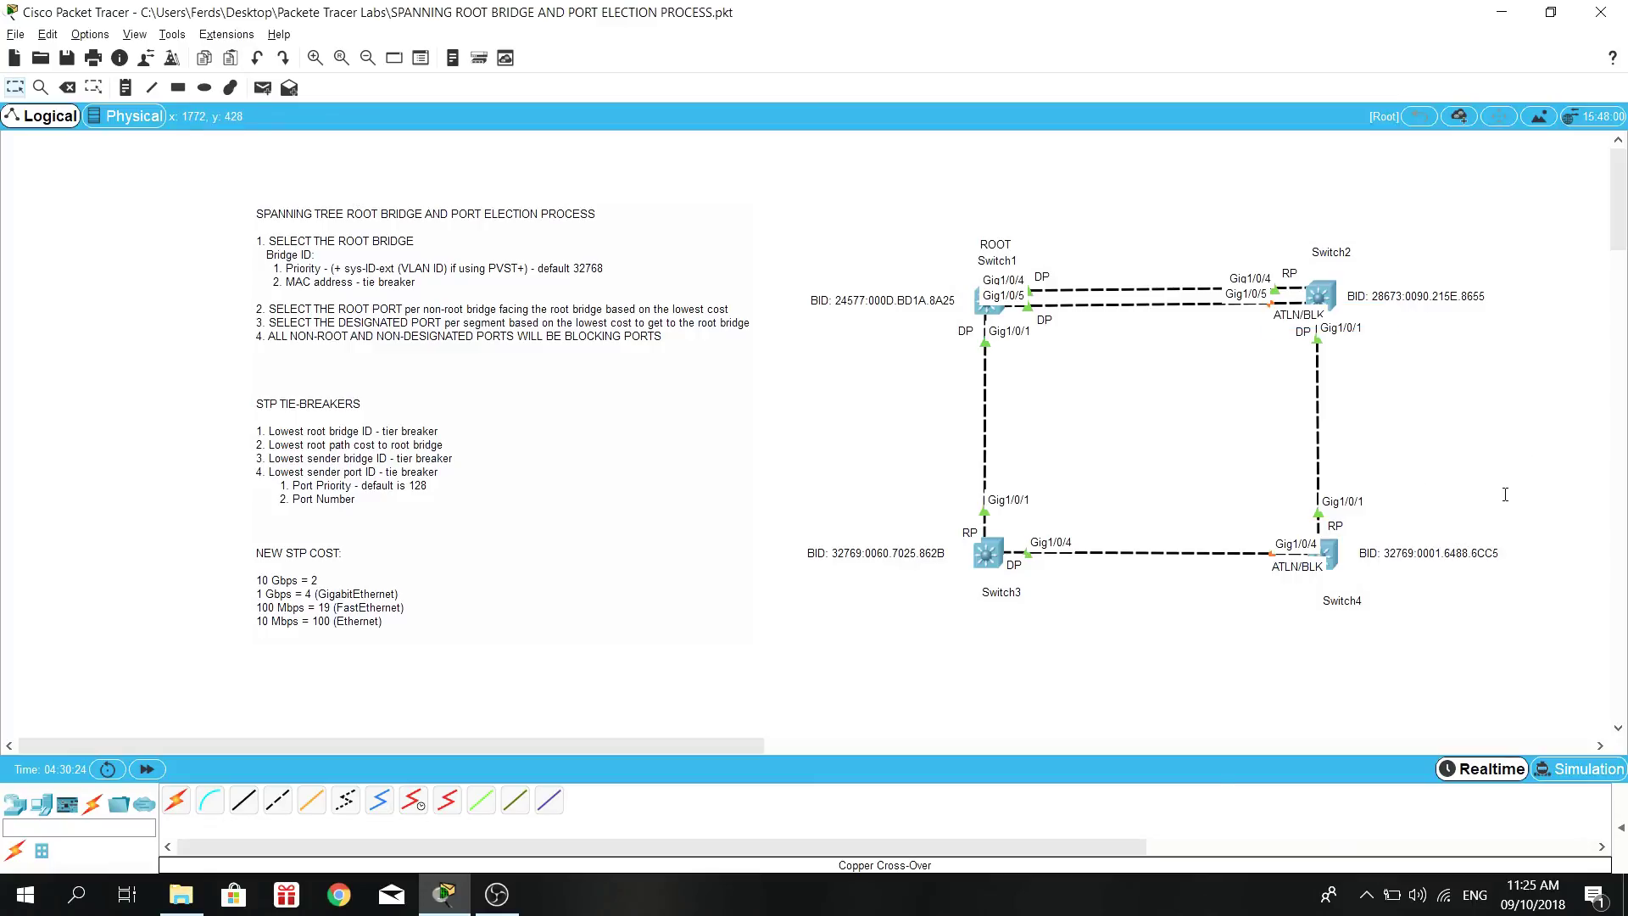
{"action": "left_click", "coordinate": [713, 444]}
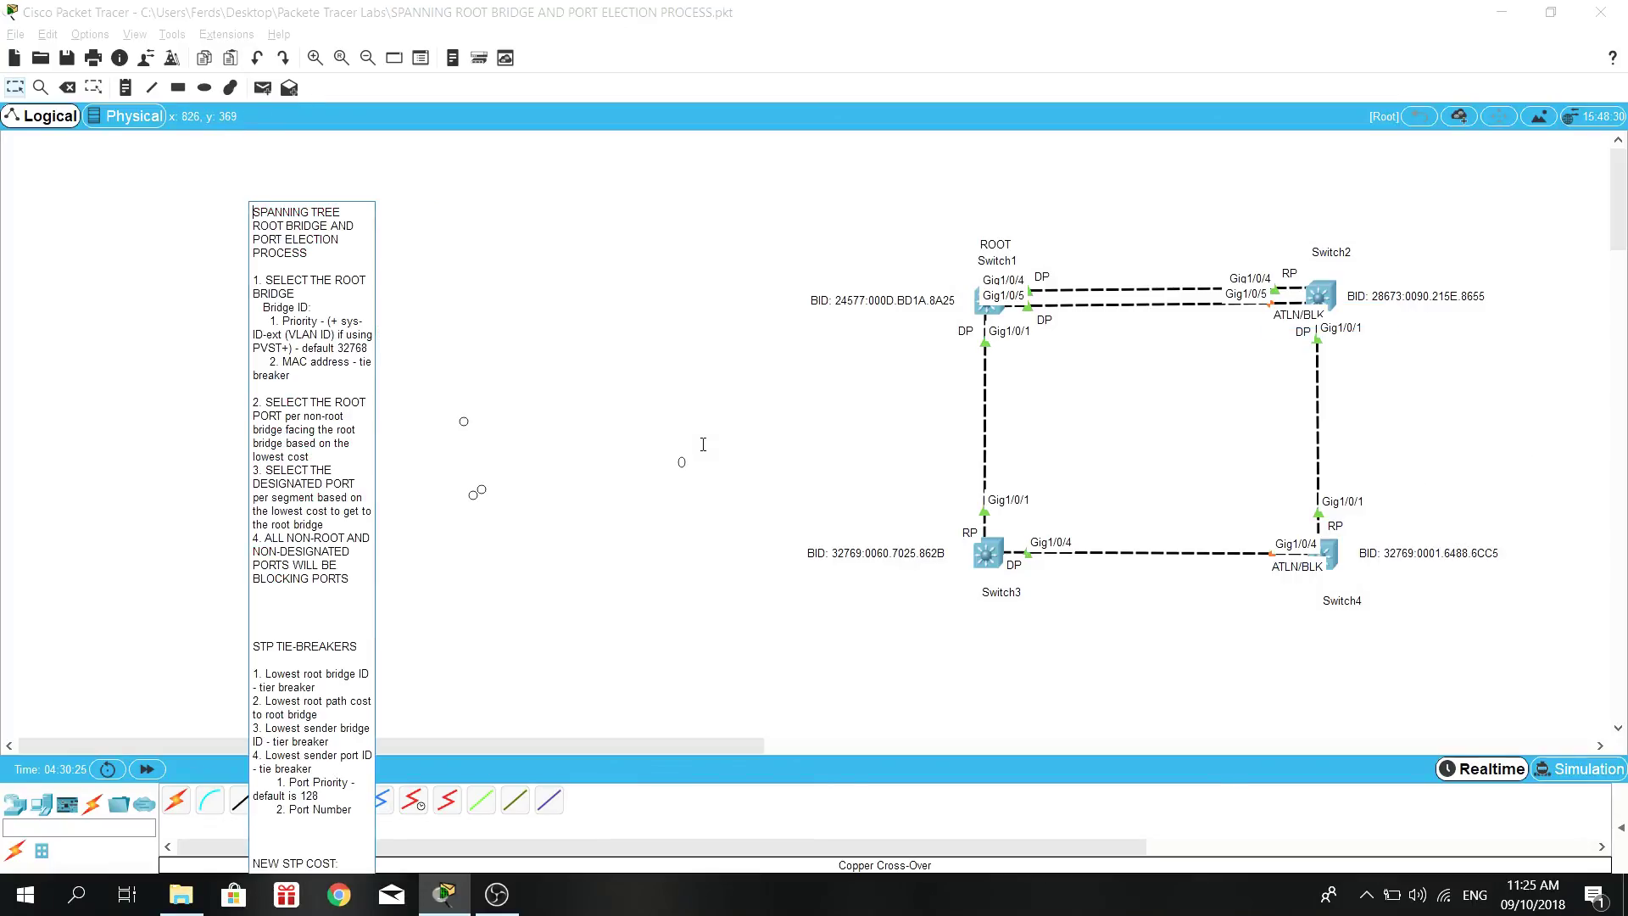
{"action": "left_click", "coordinate": [176, 412]}
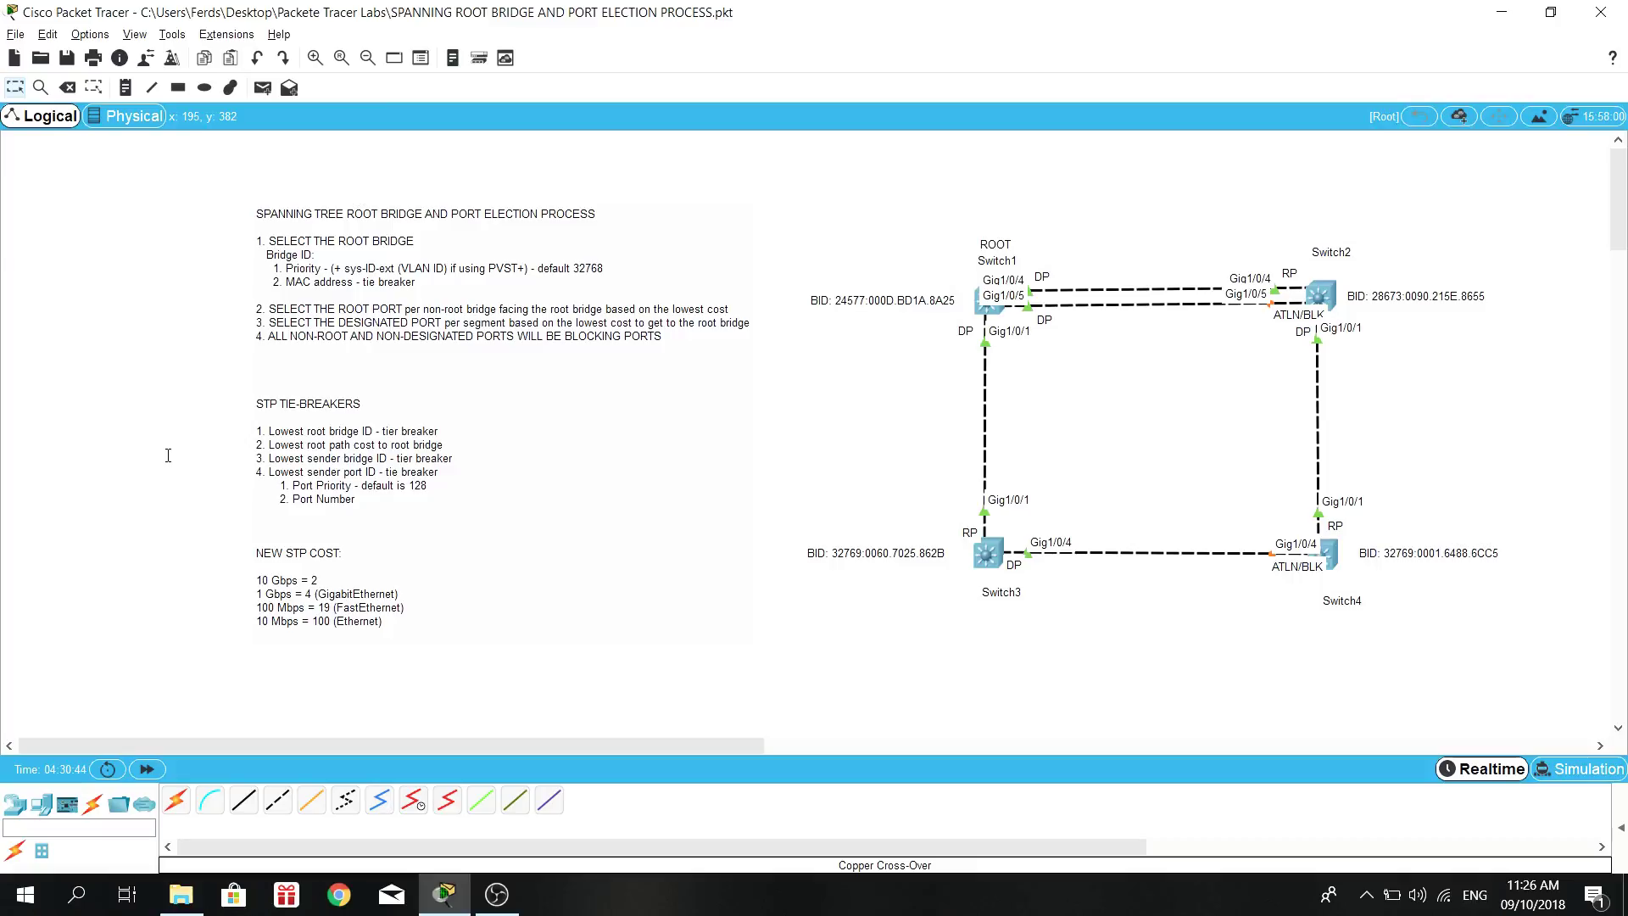
{"action": "left_click", "coordinate": [497, 894]}
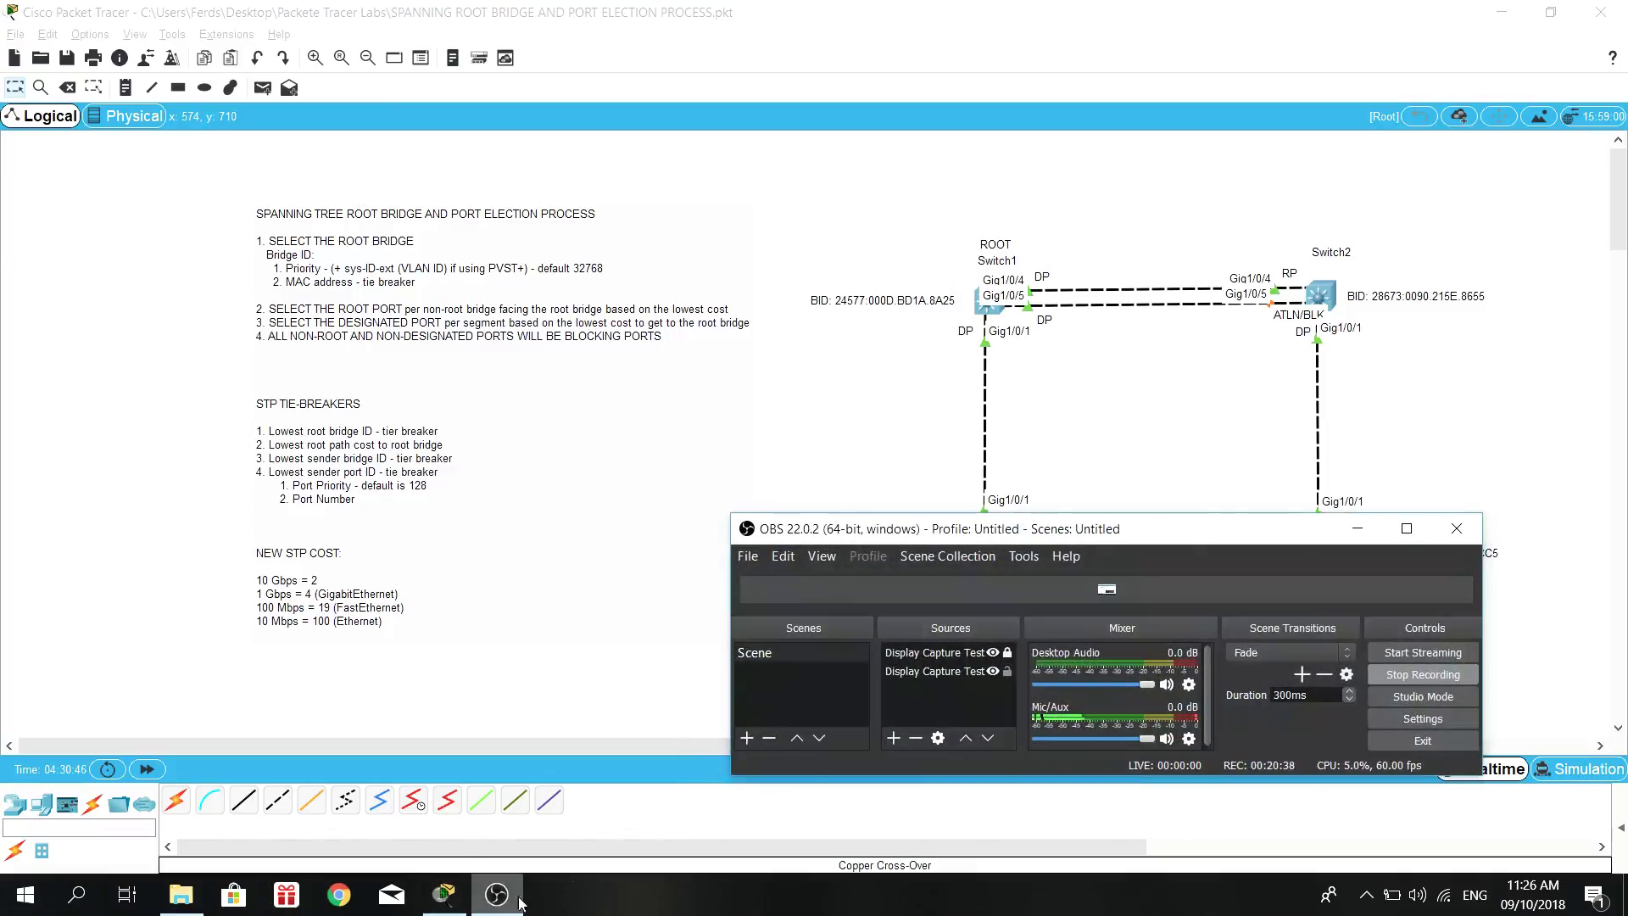